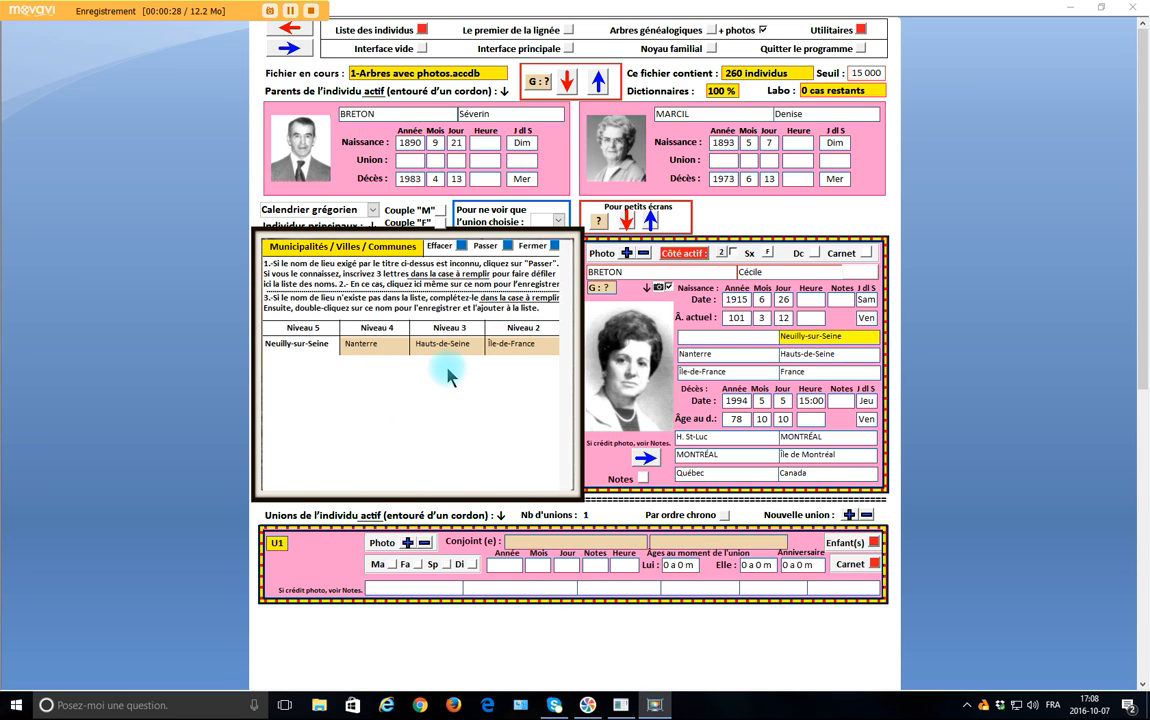
# Step: Erase the saved birthplace chain of Neuilly-sur-Seine with the place-name correction tool, keeping only the country
pyautogui.click(731, 355)
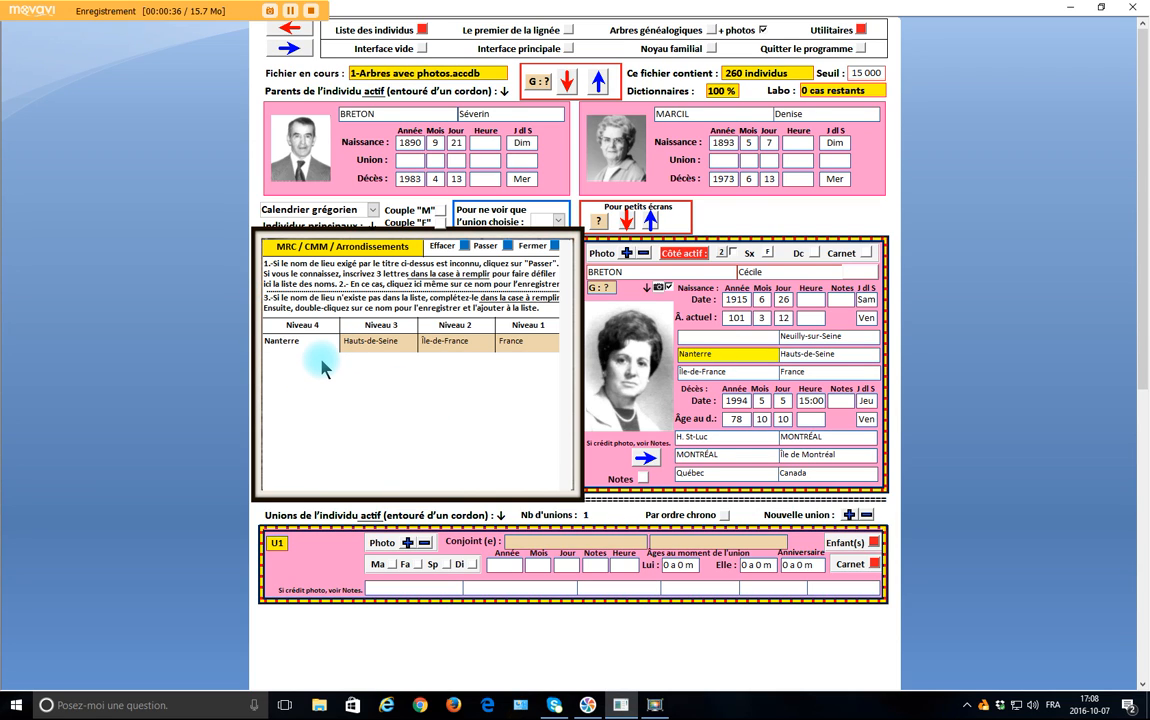
pyautogui.click(851, 355)
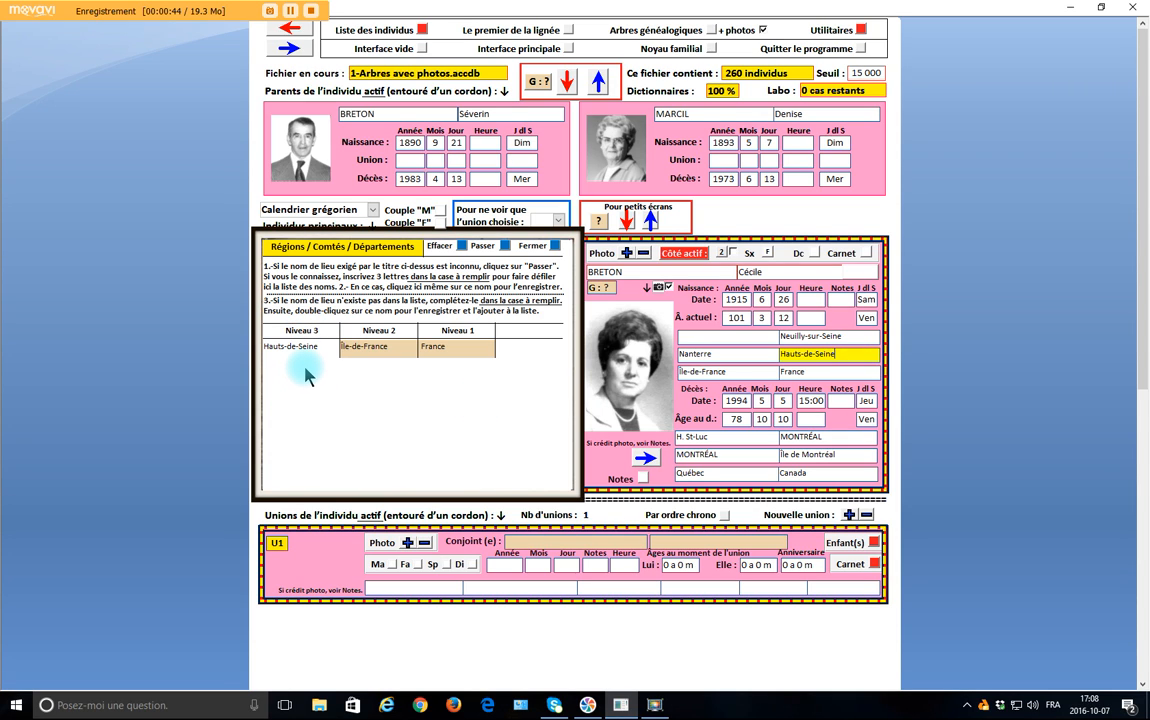
pyautogui.click(858, 337)
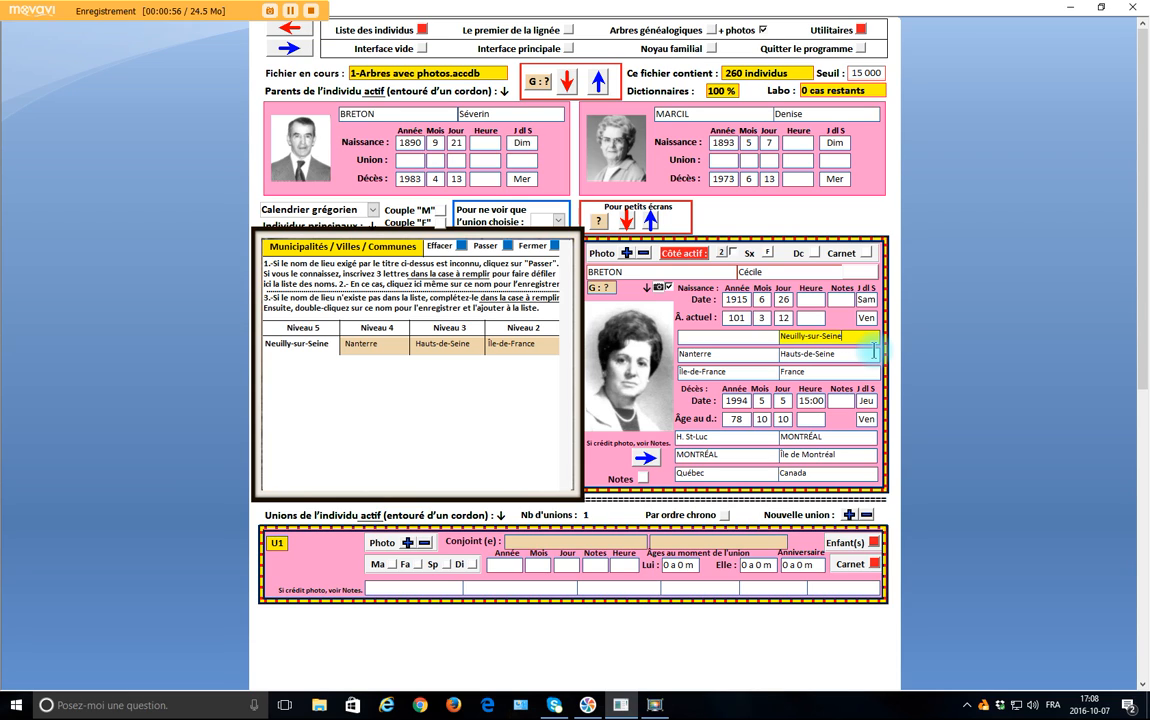
pyautogui.click(875, 353)
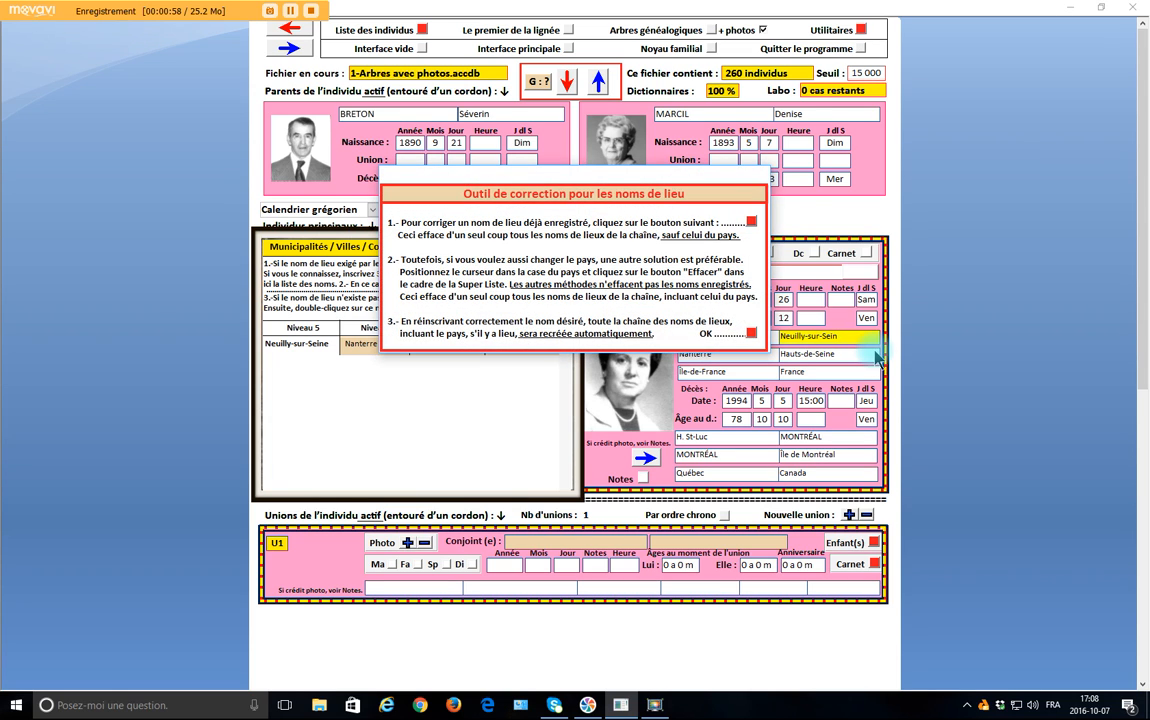
pyautogui.click(751, 221)
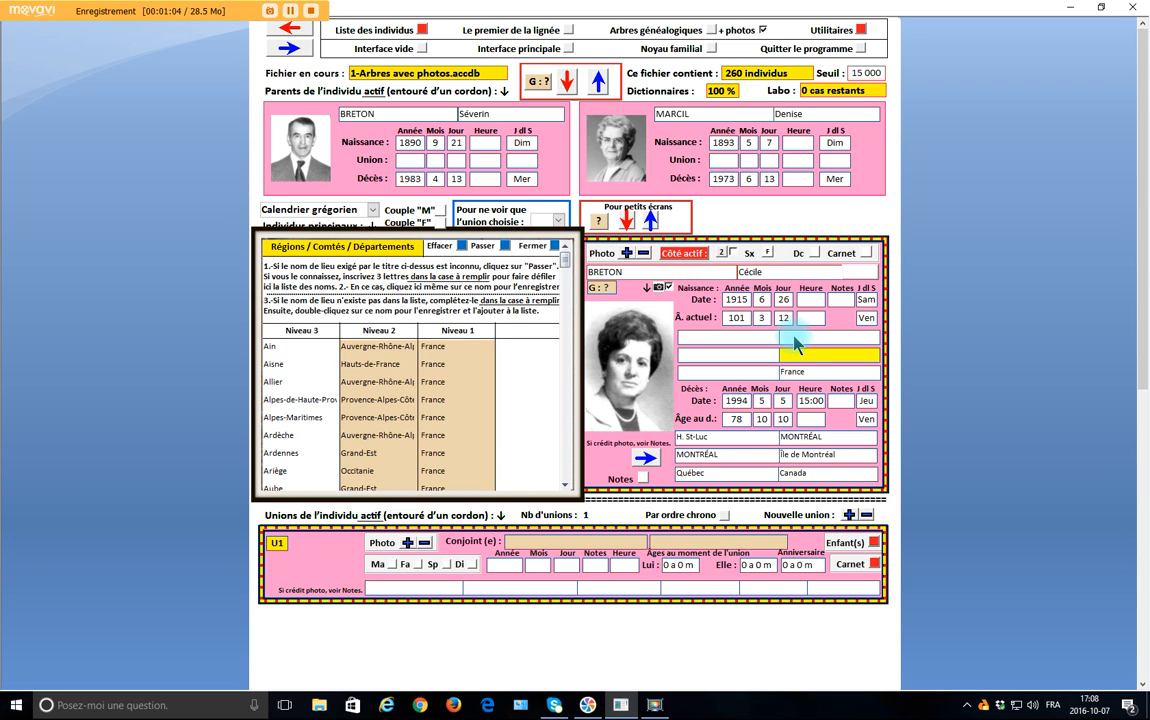
# Step: Fill in the birthplace municipality by searching "neui" and choosing Neuilly-sur-Seine in Nanterre, Hauts-de-Seine
pyautogui.click(795, 341)
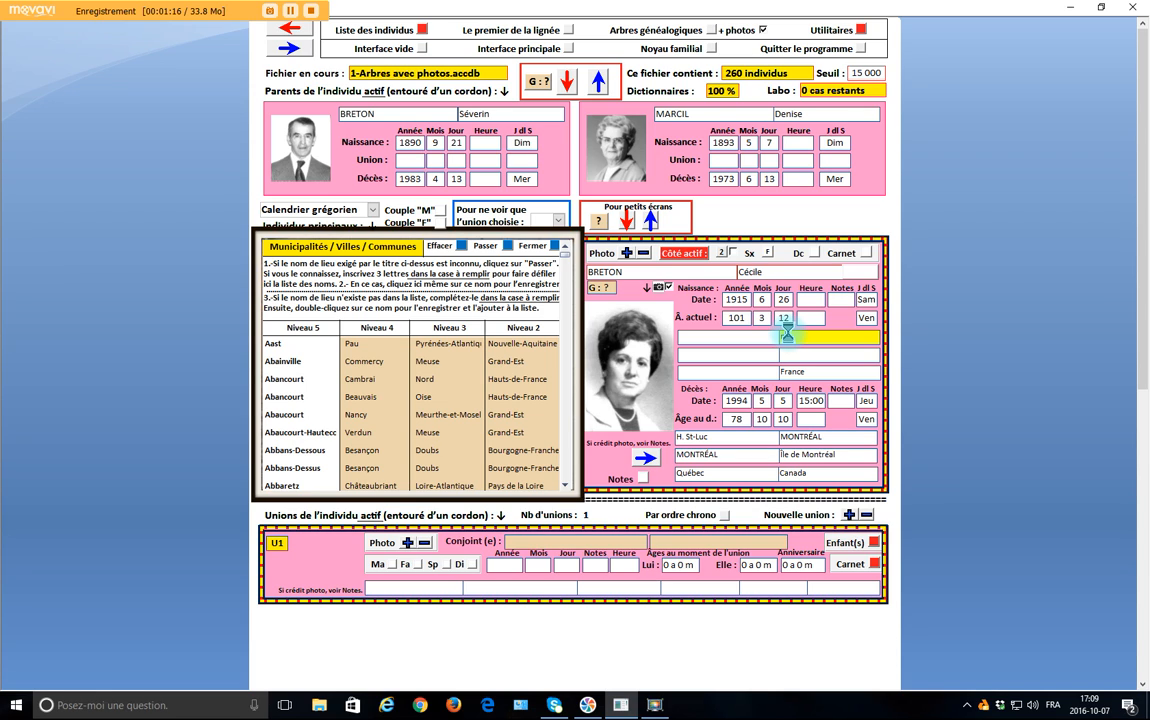
pyautogui.write('ne')
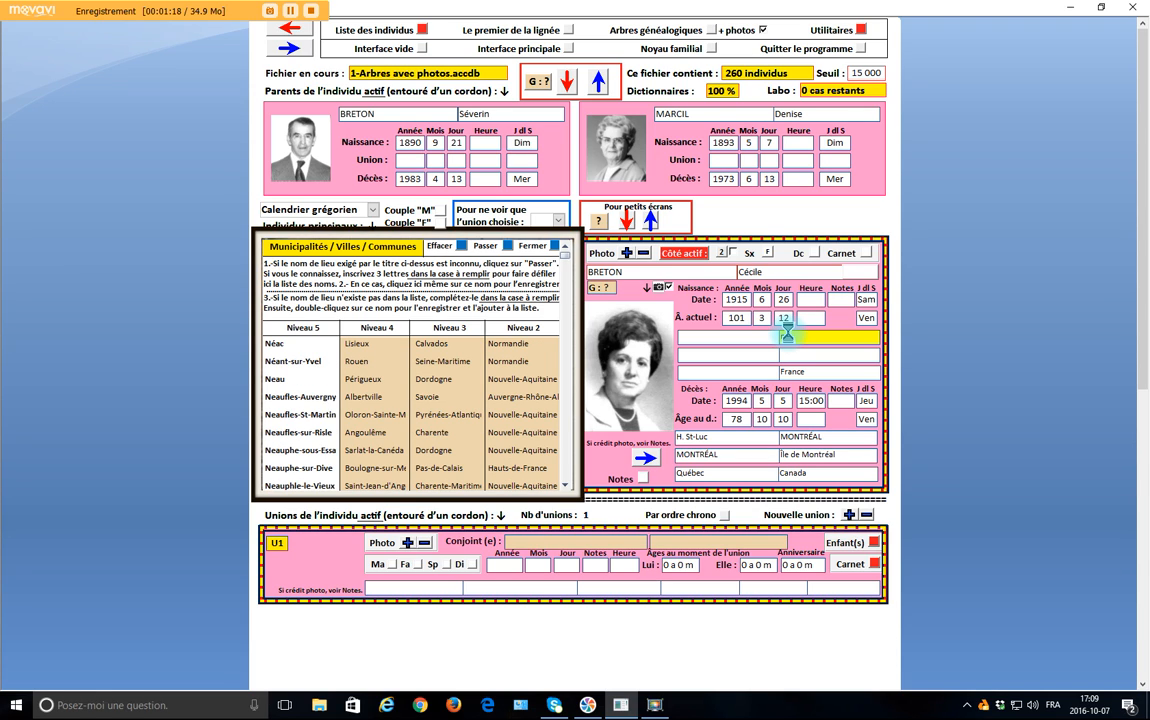
pyautogui.write('u')
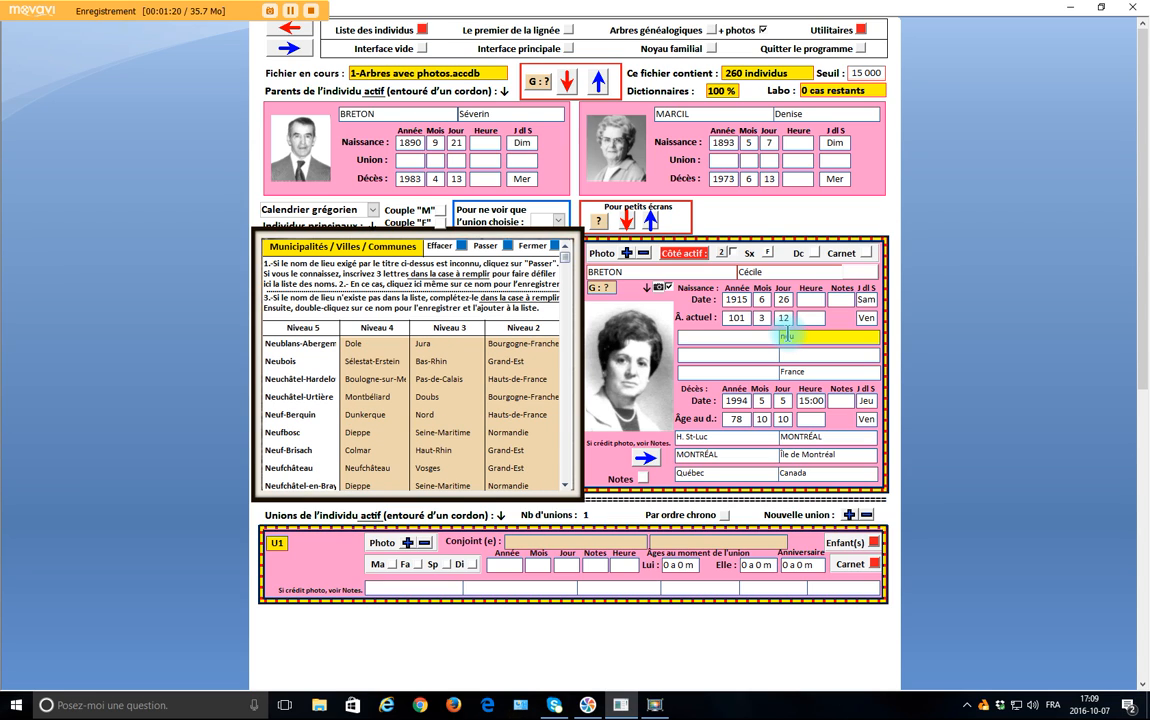
pyautogui.write('il')
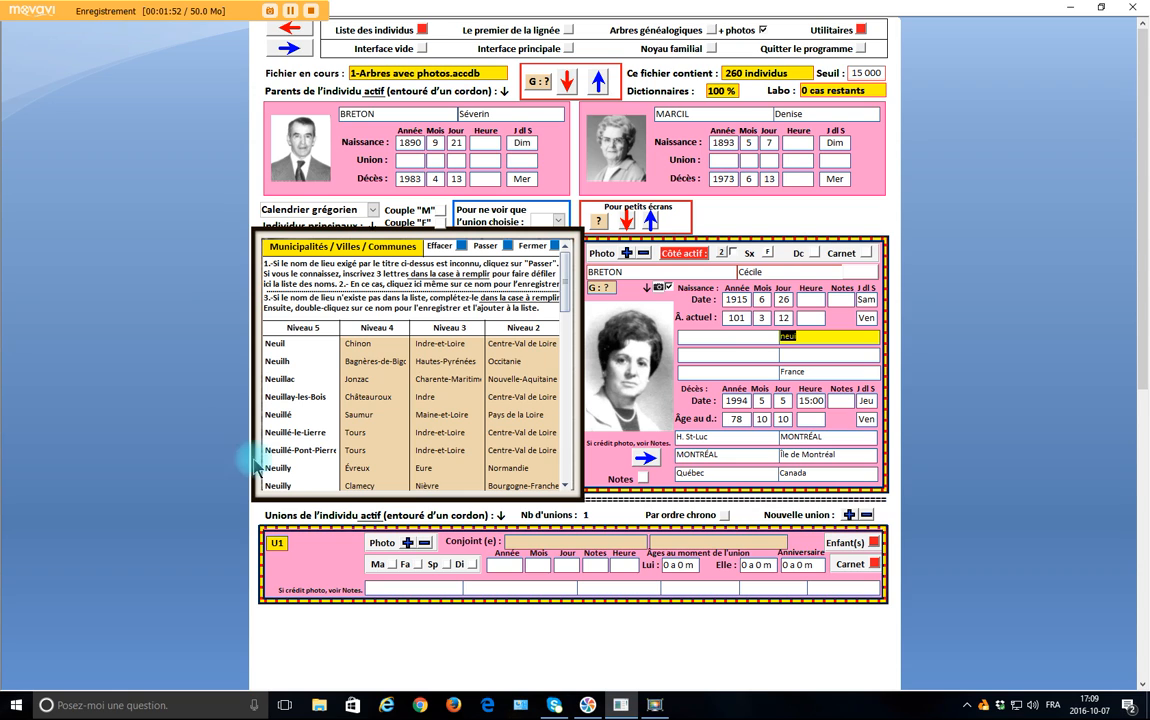
pyautogui.scroll(-5, 274, 449)
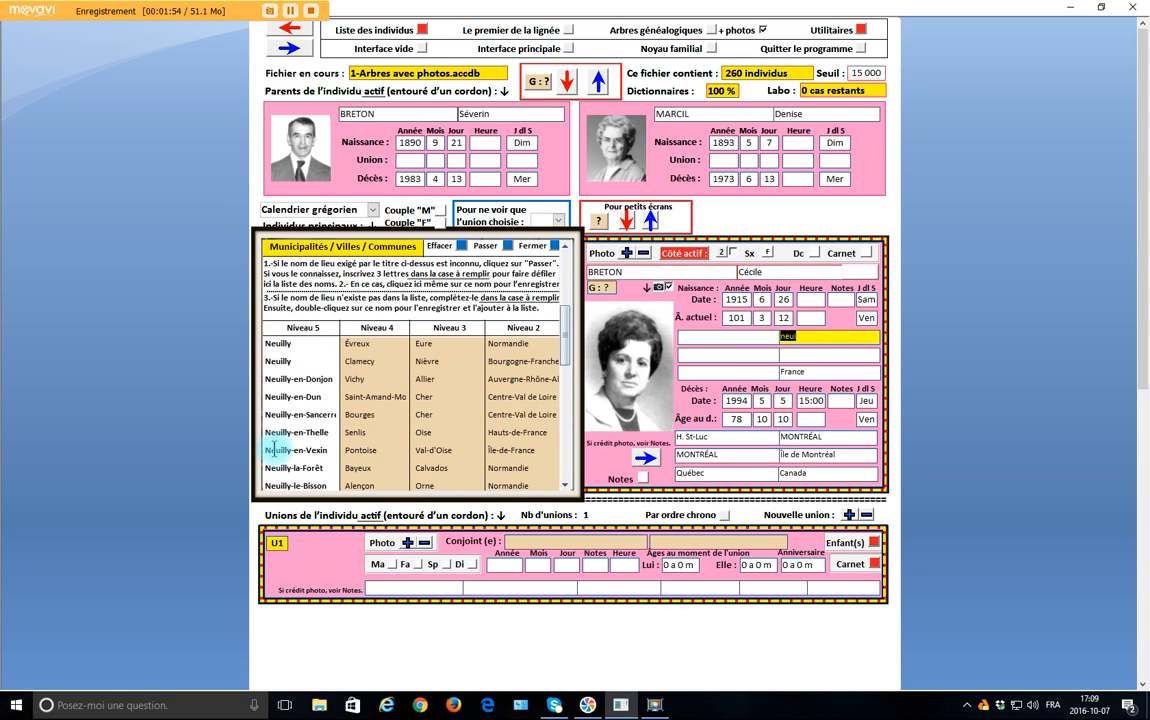
pyautogui.scroll(-6, 274, 449)
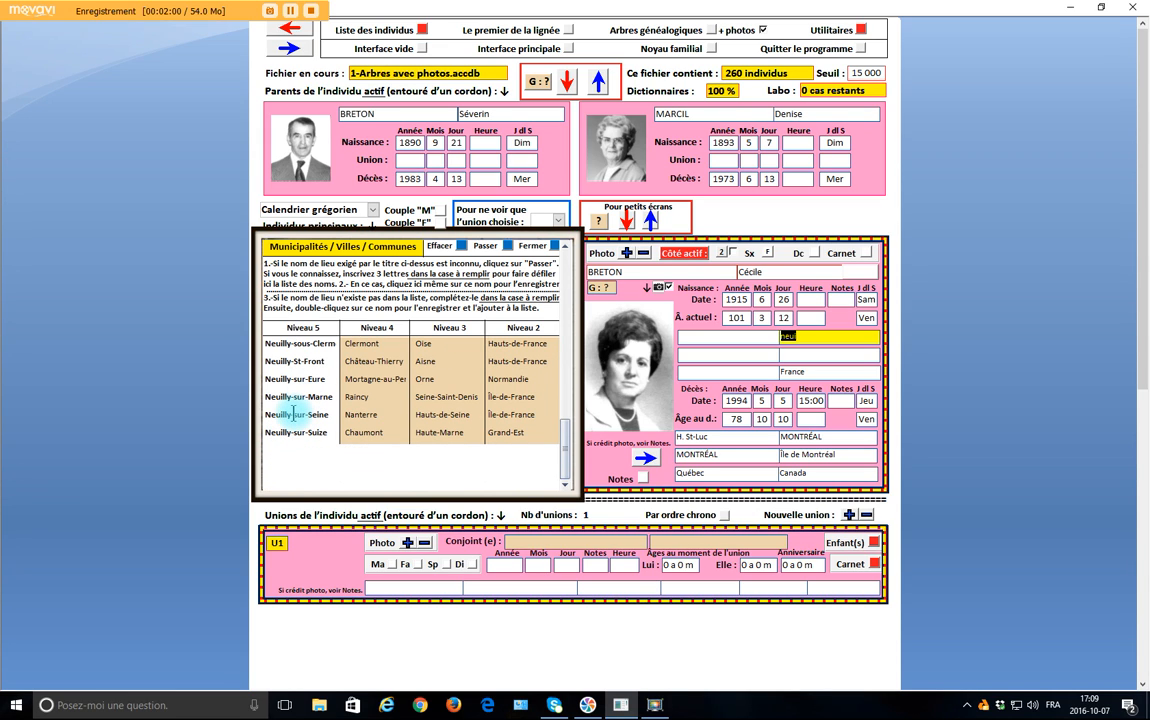
pyautogui.doubleClick(295, 414)
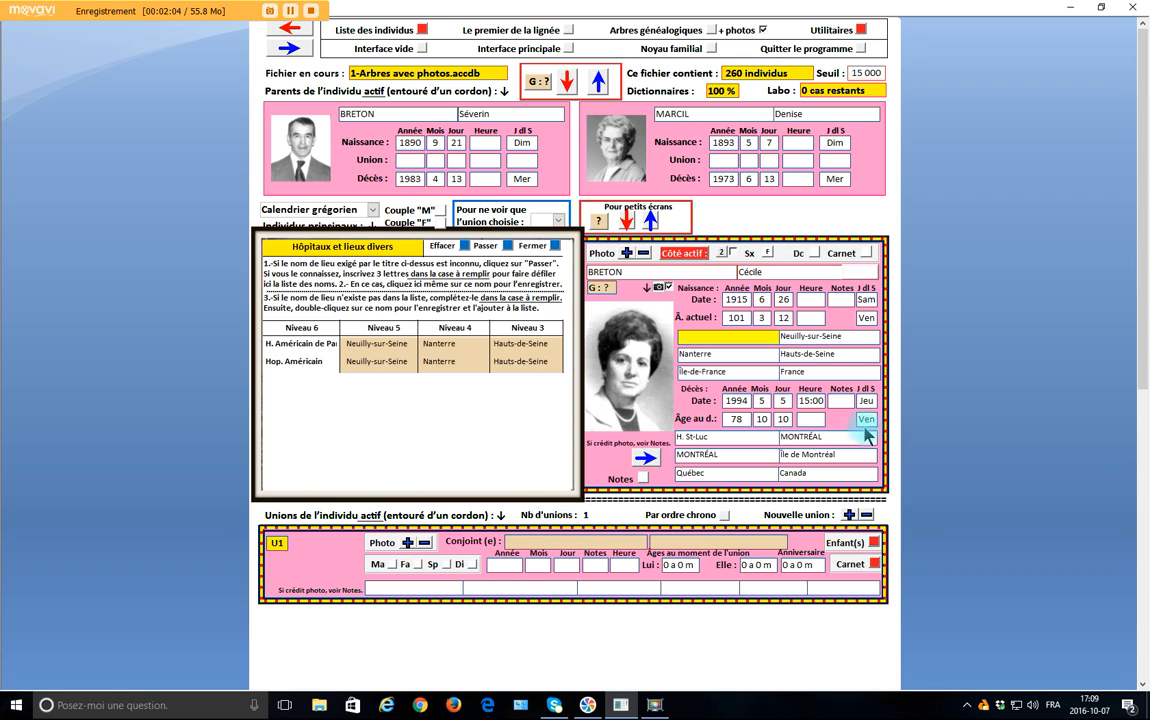
pyautogui.click(855, 336)
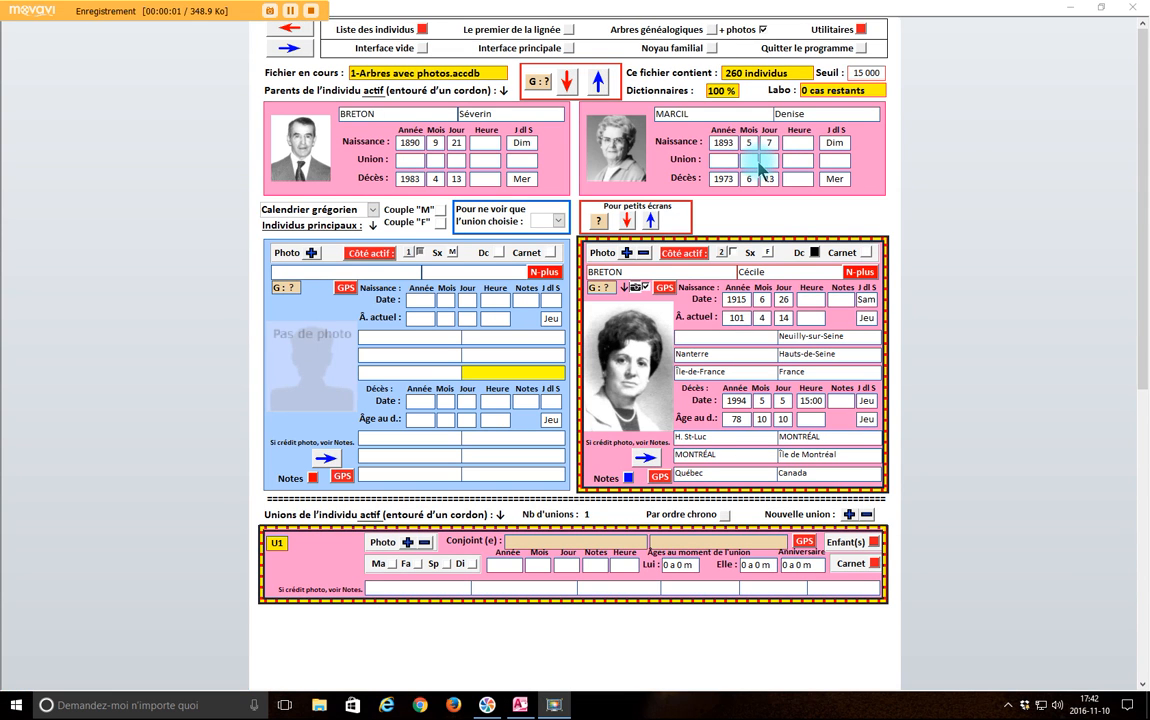
# Step: Open the dictionary of place names and territorial subdivisions, find France with the letter "f", and show its level 2 regions
pyautogui.click(862, 33)
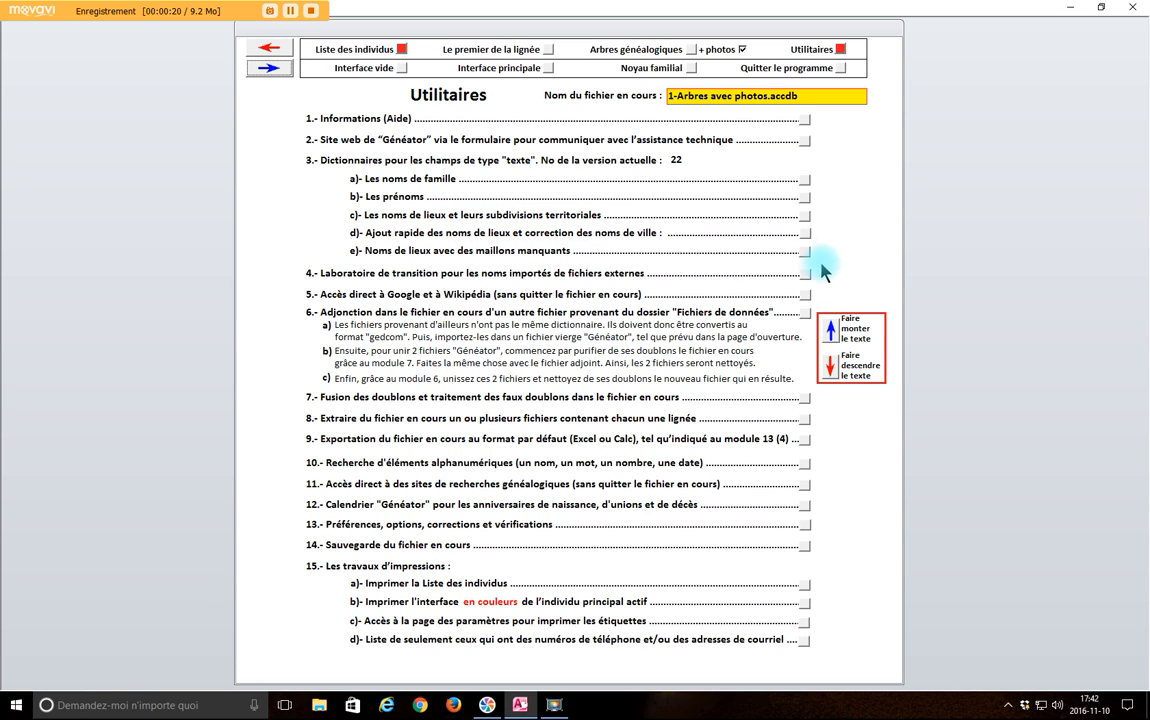
pyautogui.click(806, 217)
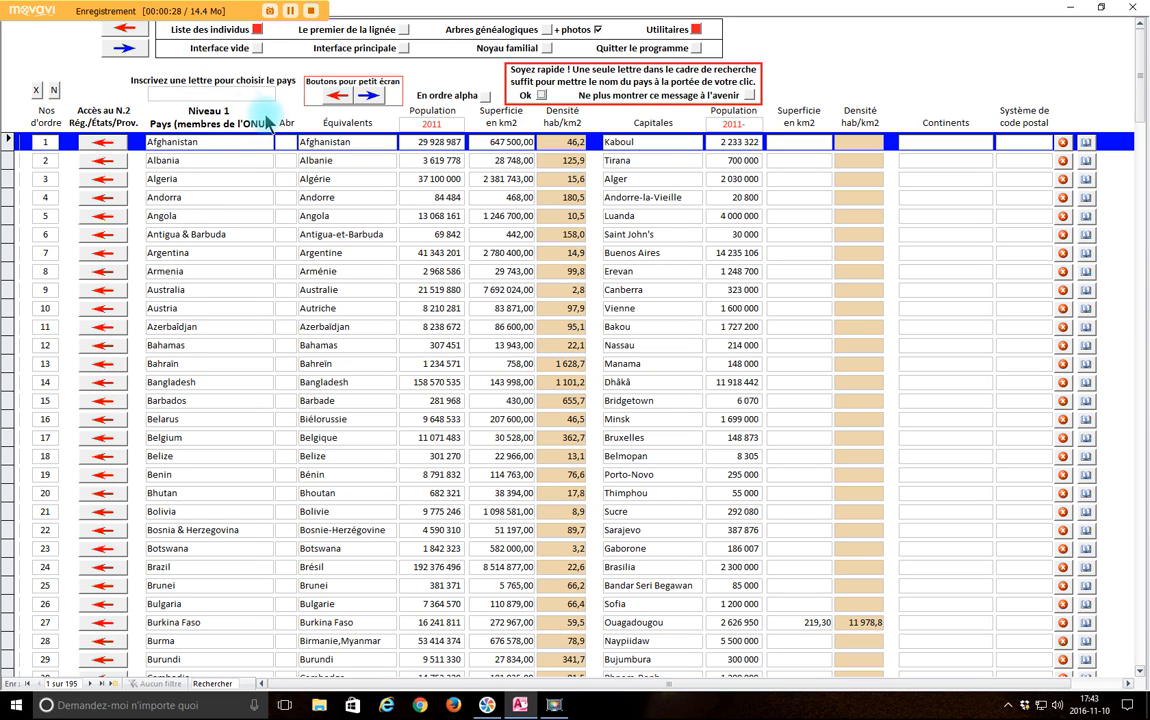
pyautogui.click(187, 93)
pyautogui.write('f')
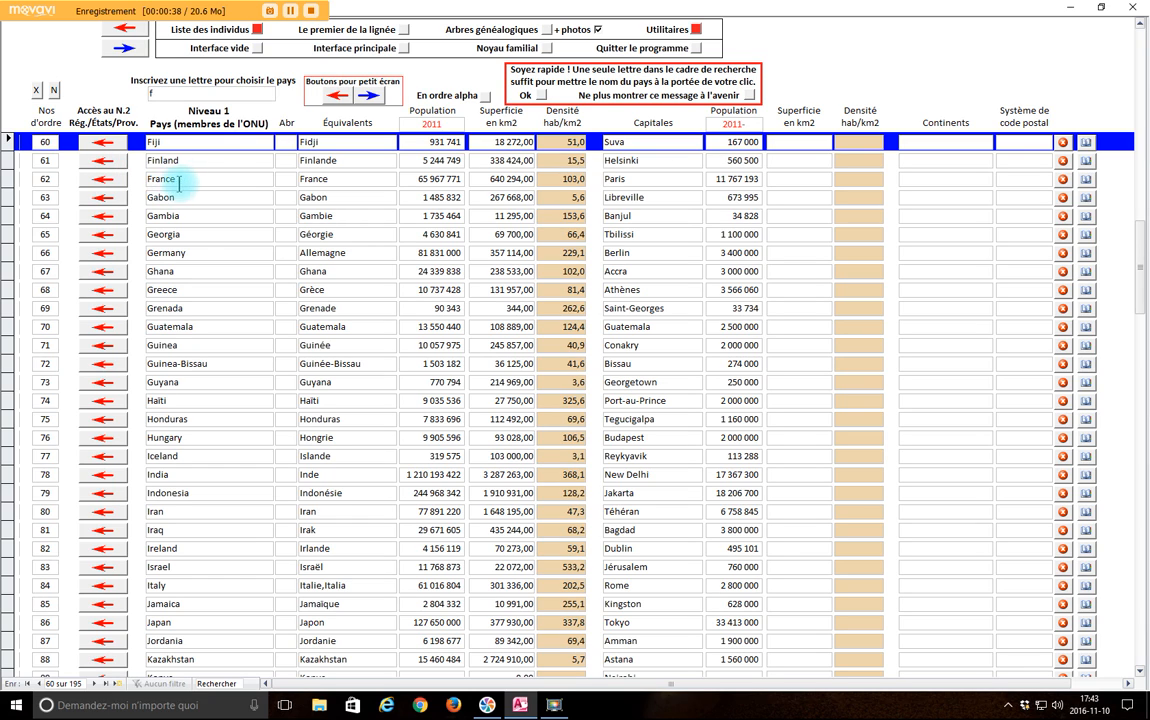
pyautogui.click(104, 180)
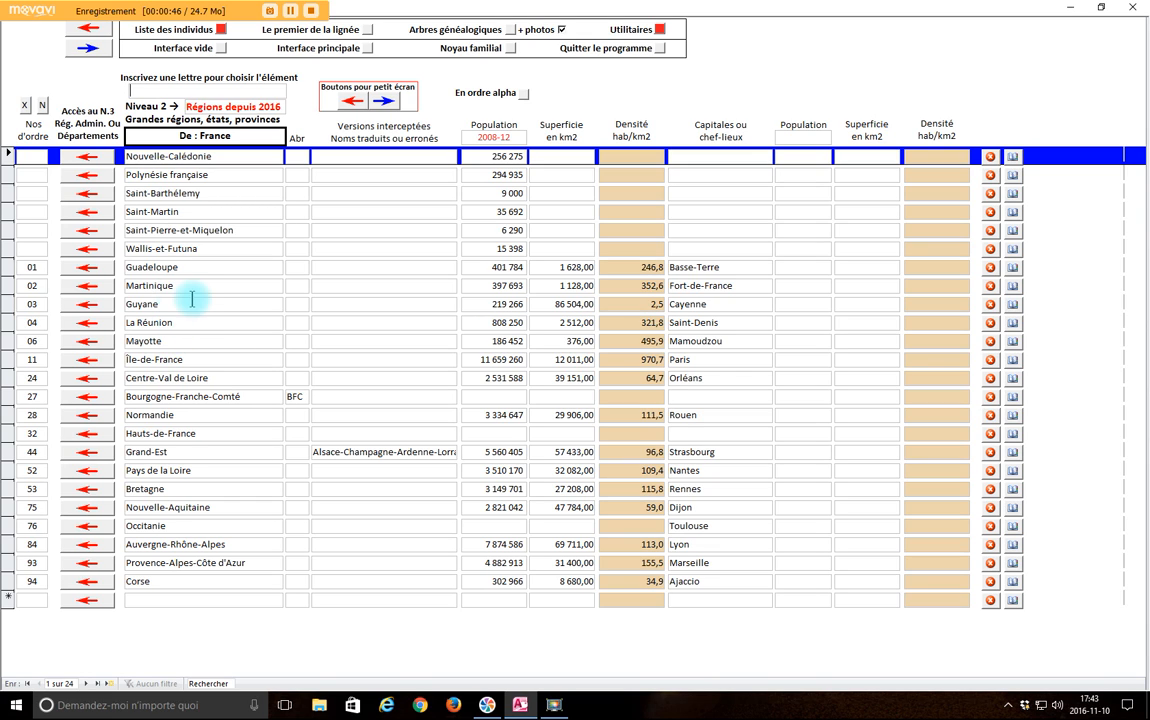
# Step: Drill down from Île-de-France through Hauts-de-Seine and Nanterre to the level 6 places of Neuilly-sur-Seine
pyautogui.click(90, 367)
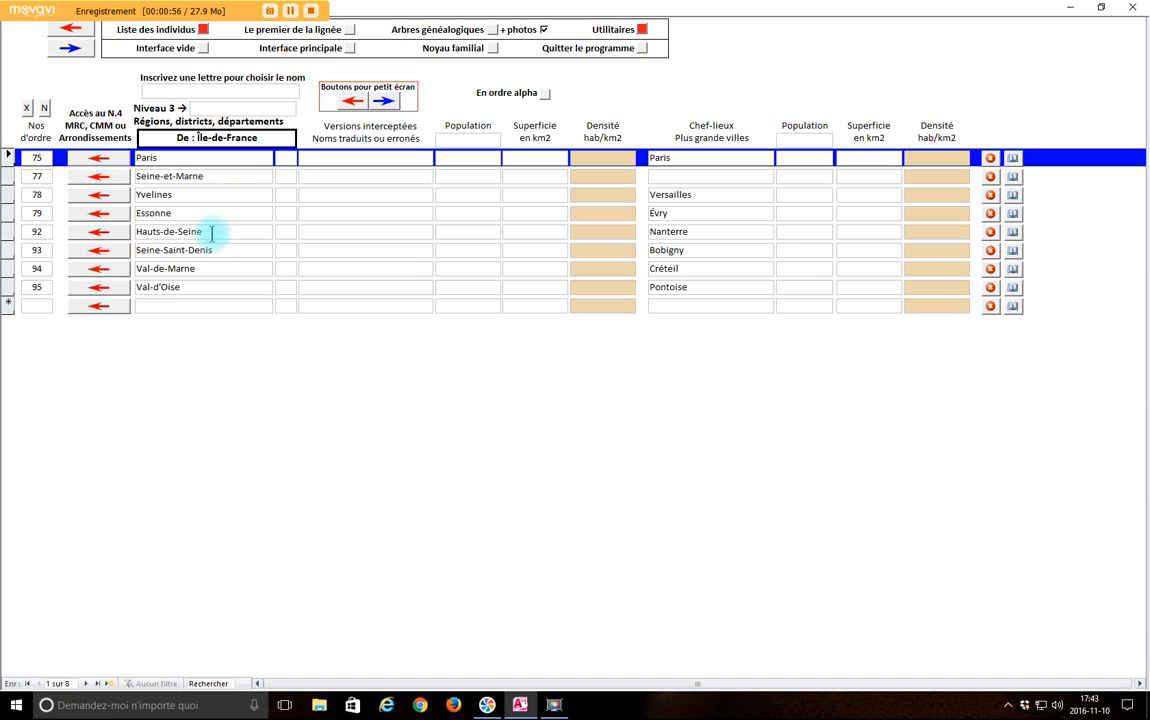
pyautogui.click(114, 232)
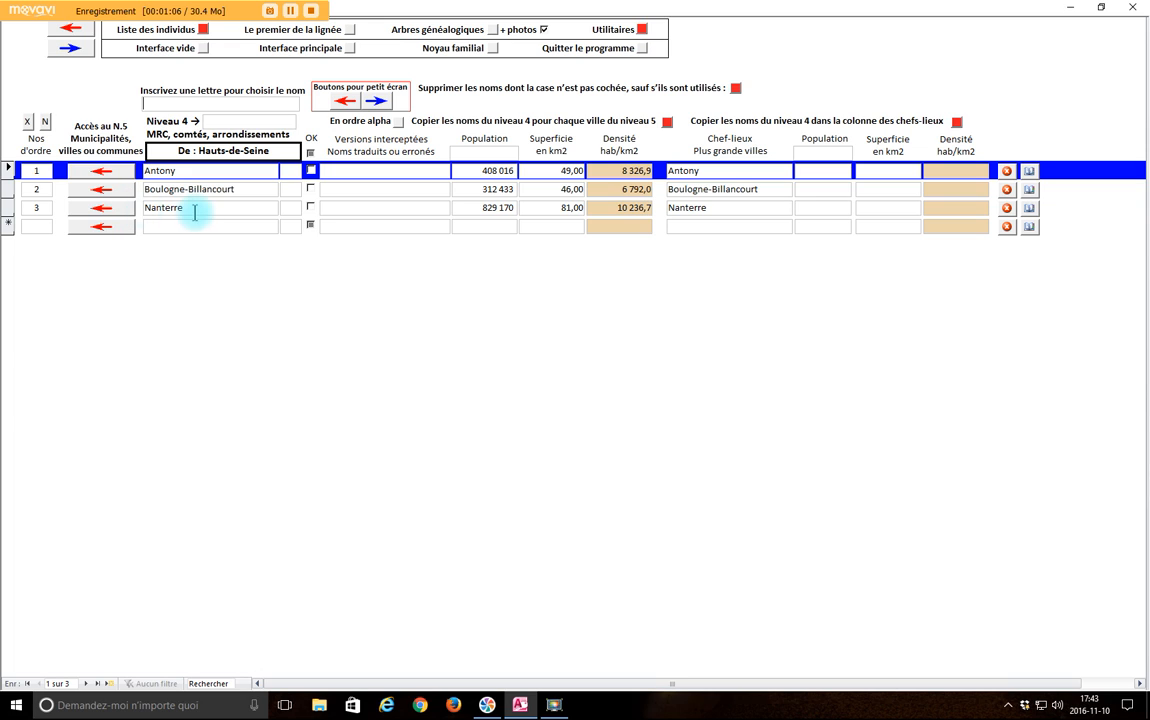
pyautogui.click(104, 209)
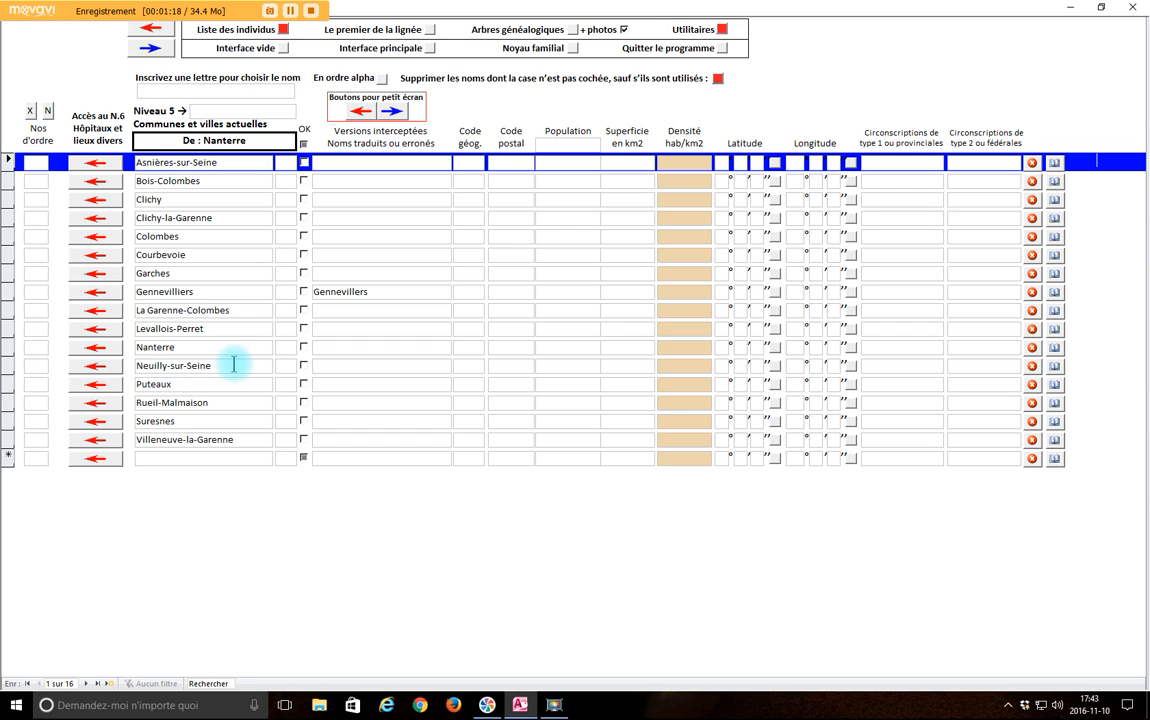
pyautogui.click(97, 366)
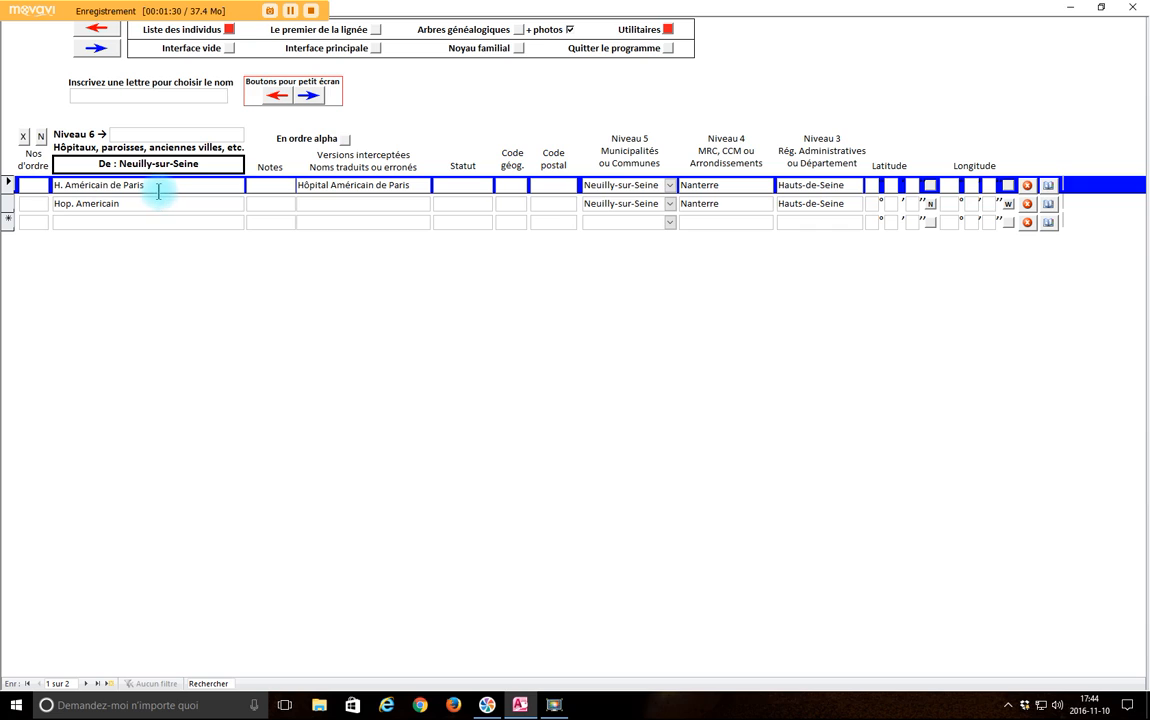
pyautogui.click(73, 205)
pyautogui.write('.')
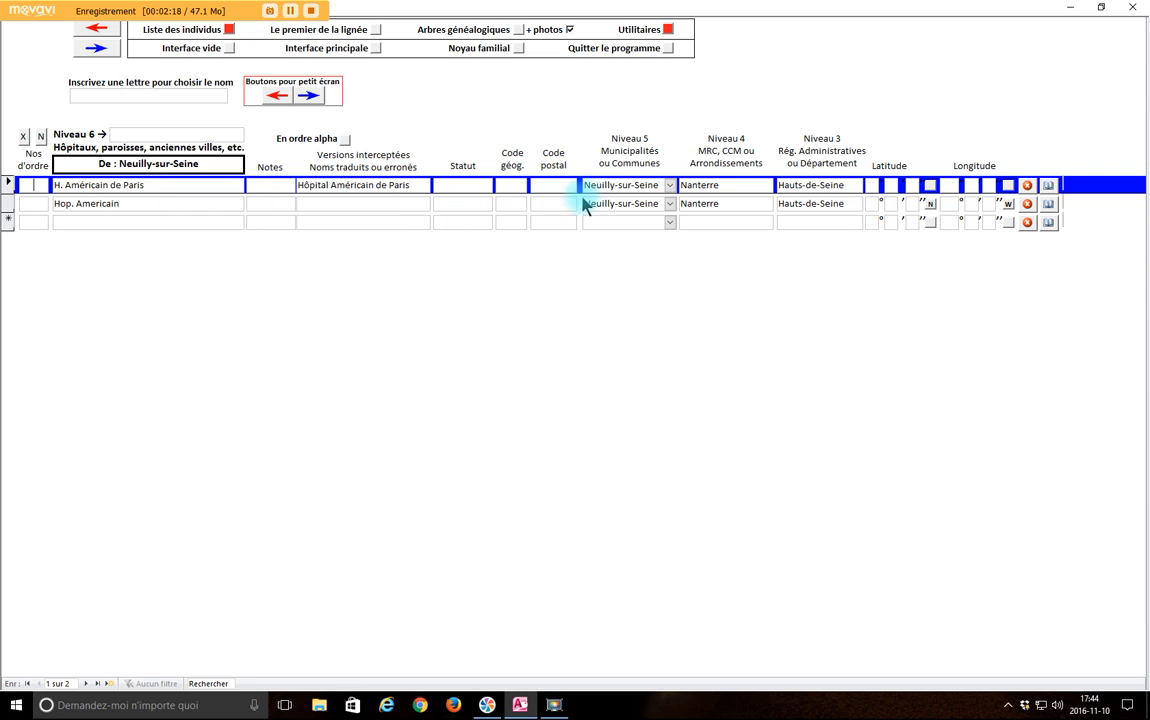
pyautogui.click(658, 186)
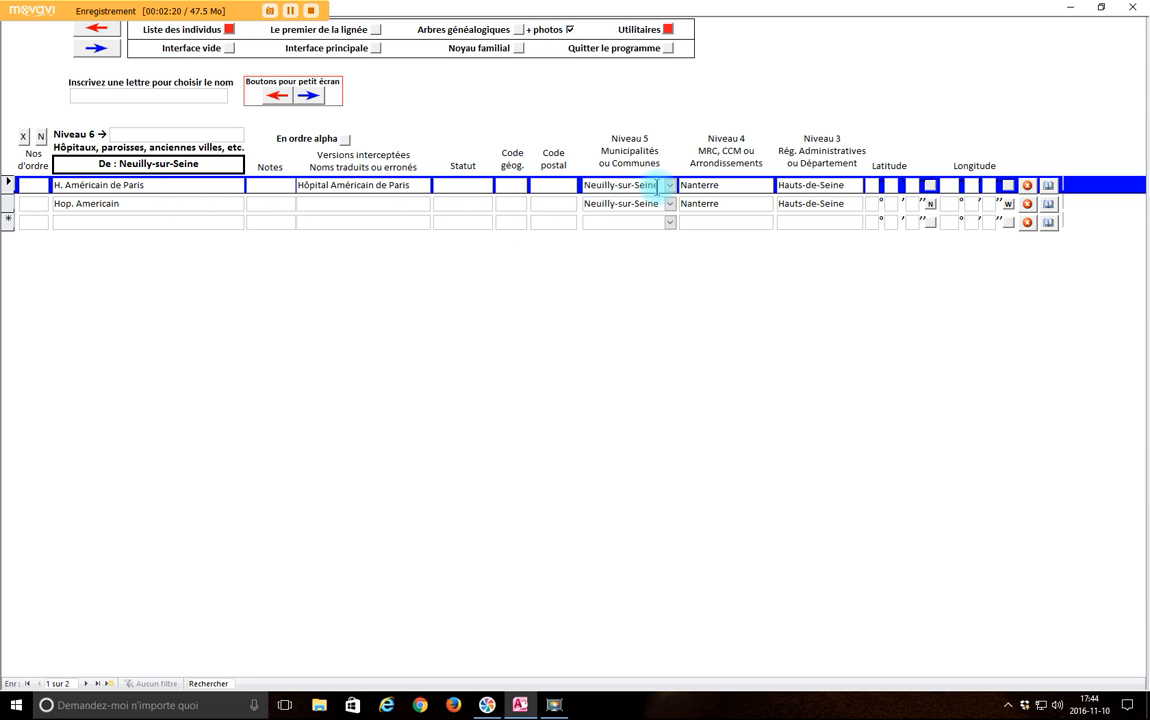
pyautogui.click(166, 183)
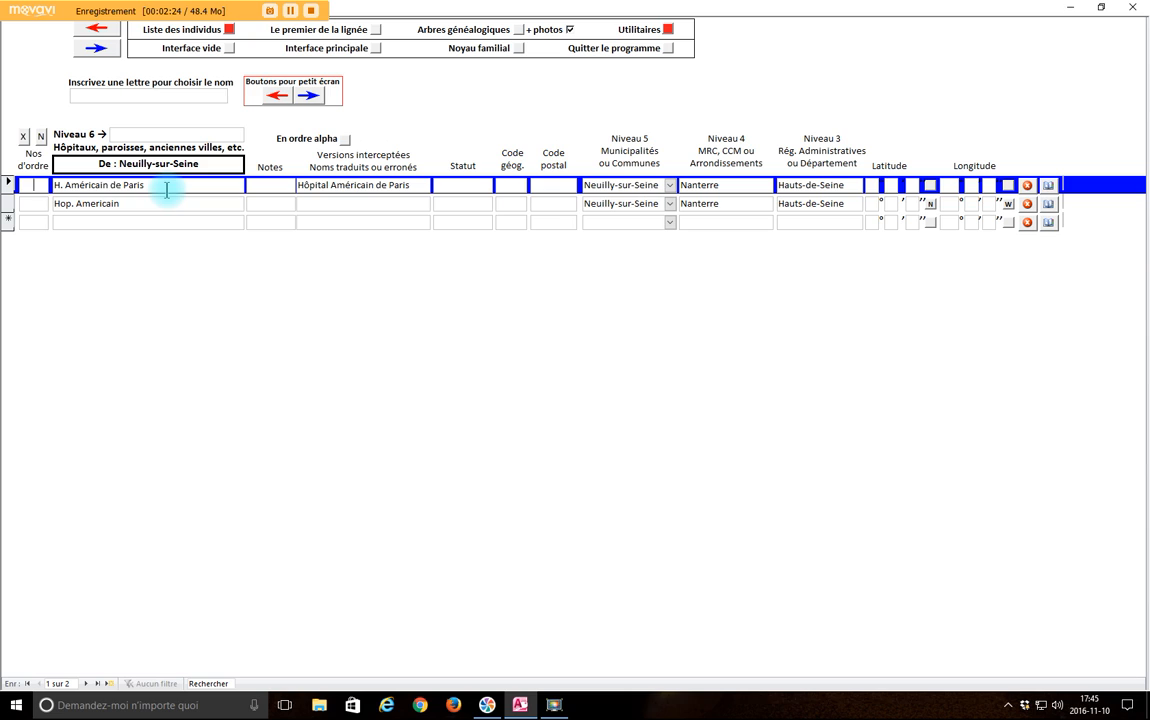
pyautogui.click(172, 190)
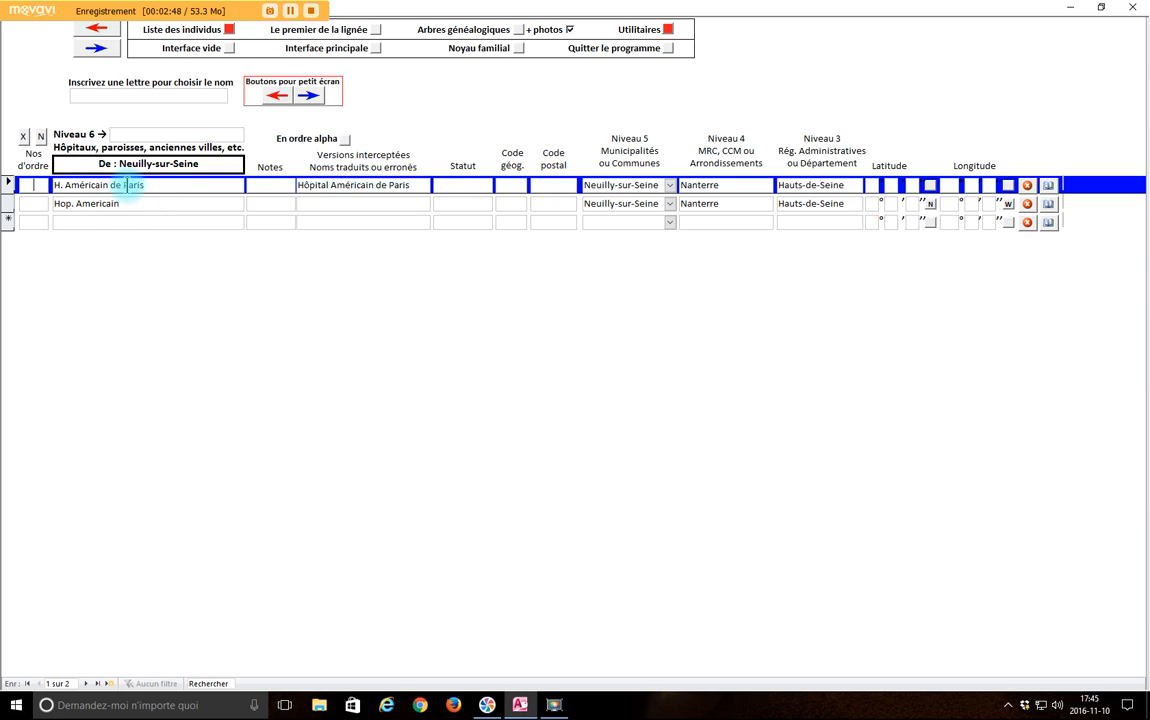
# Step: Search for the data files that use the place name "H. Américain de Paris"
pyautogui.click(1048, 187)
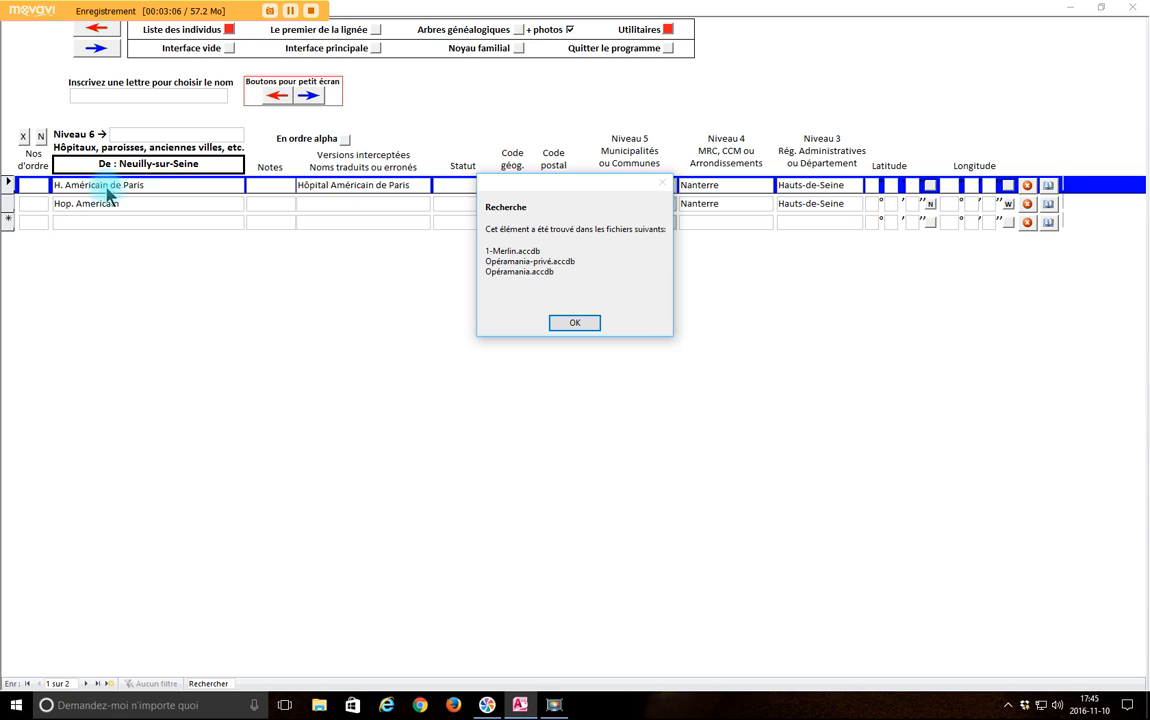
pyautogui.click(590, 323)
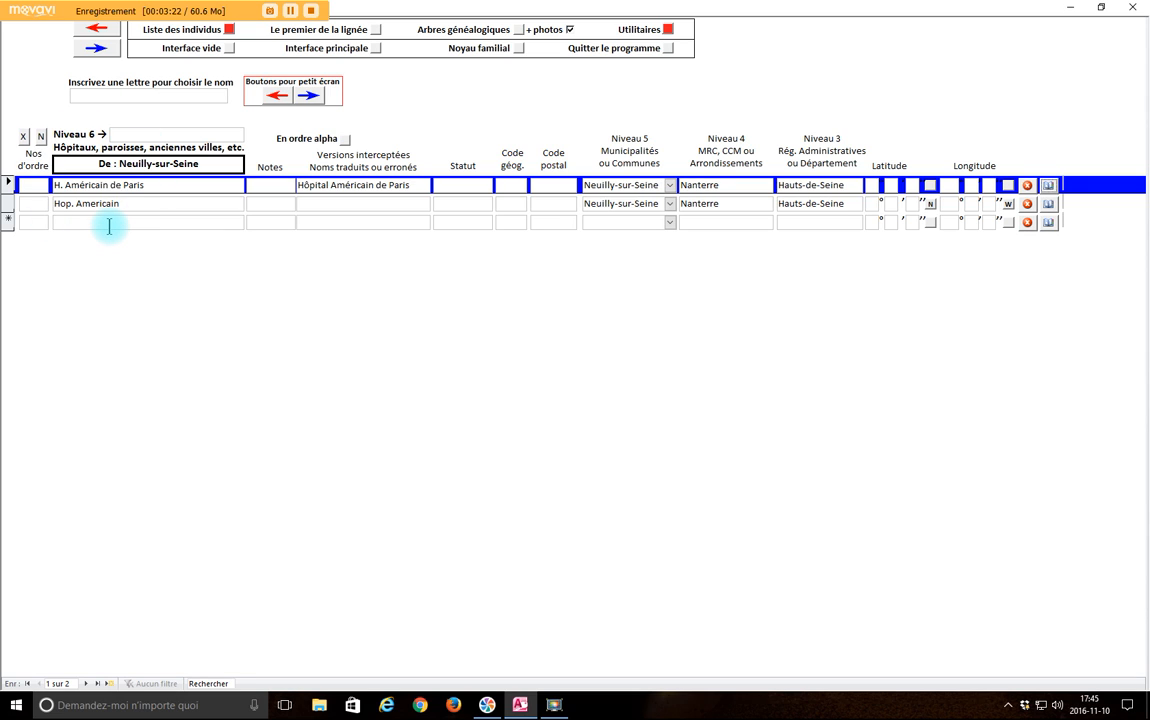
pyautogui.click(158, 185)
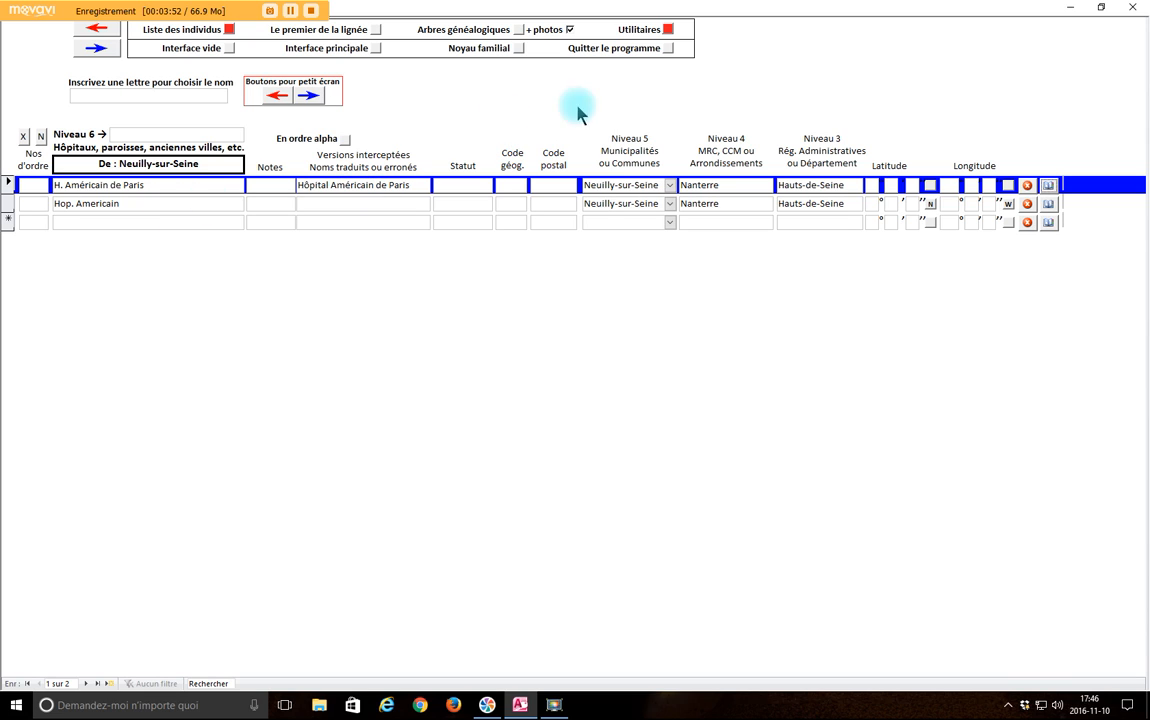
# Step: Open the utility for quickly adding place names and correcting city names, and choose France as the country
pyautogui.click(668, 31)
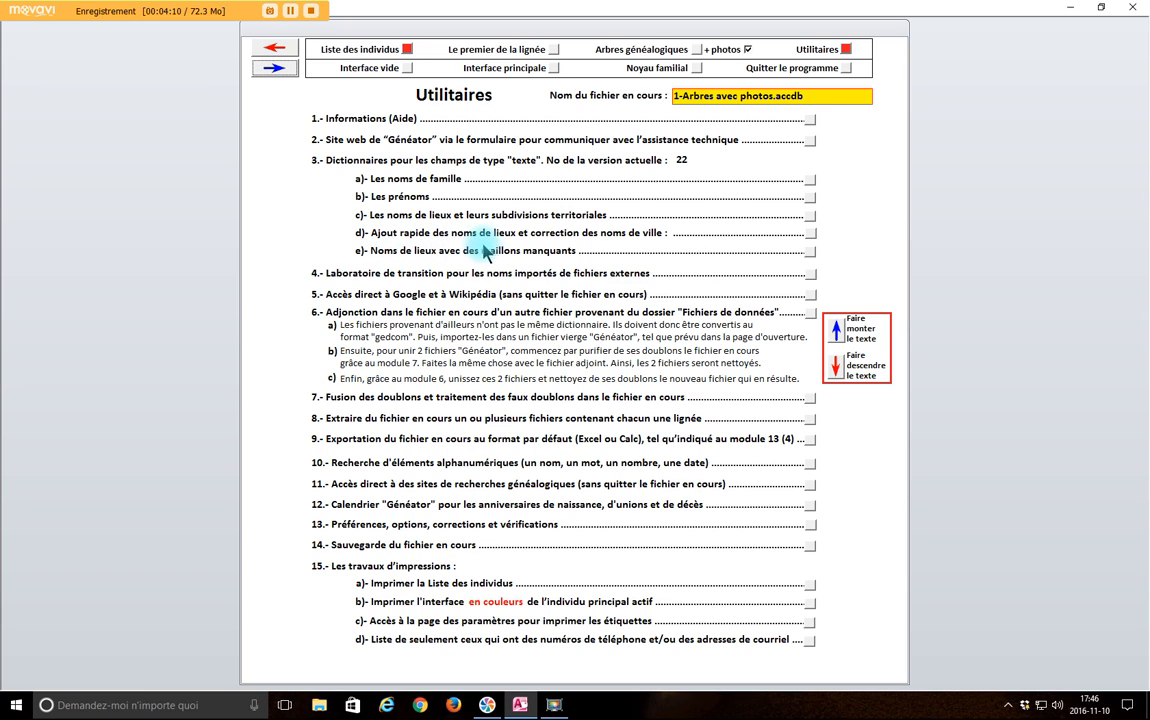
pyautogui.click(810, 233)
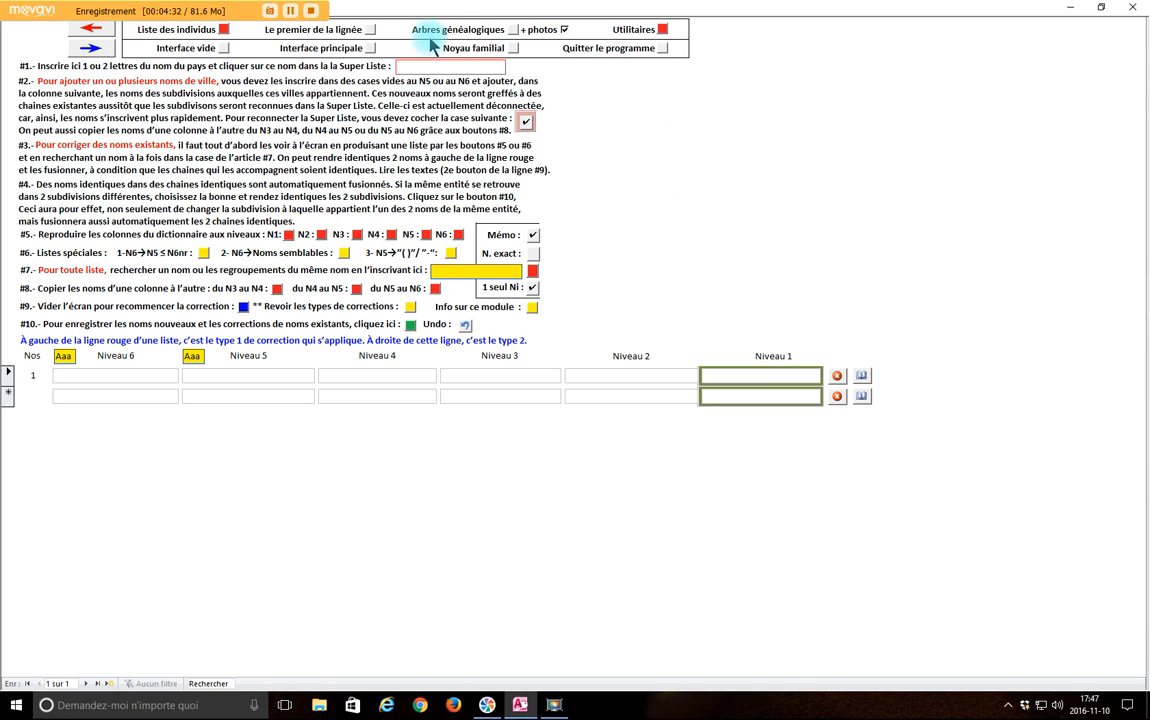
pyautogui.click(418, 66)
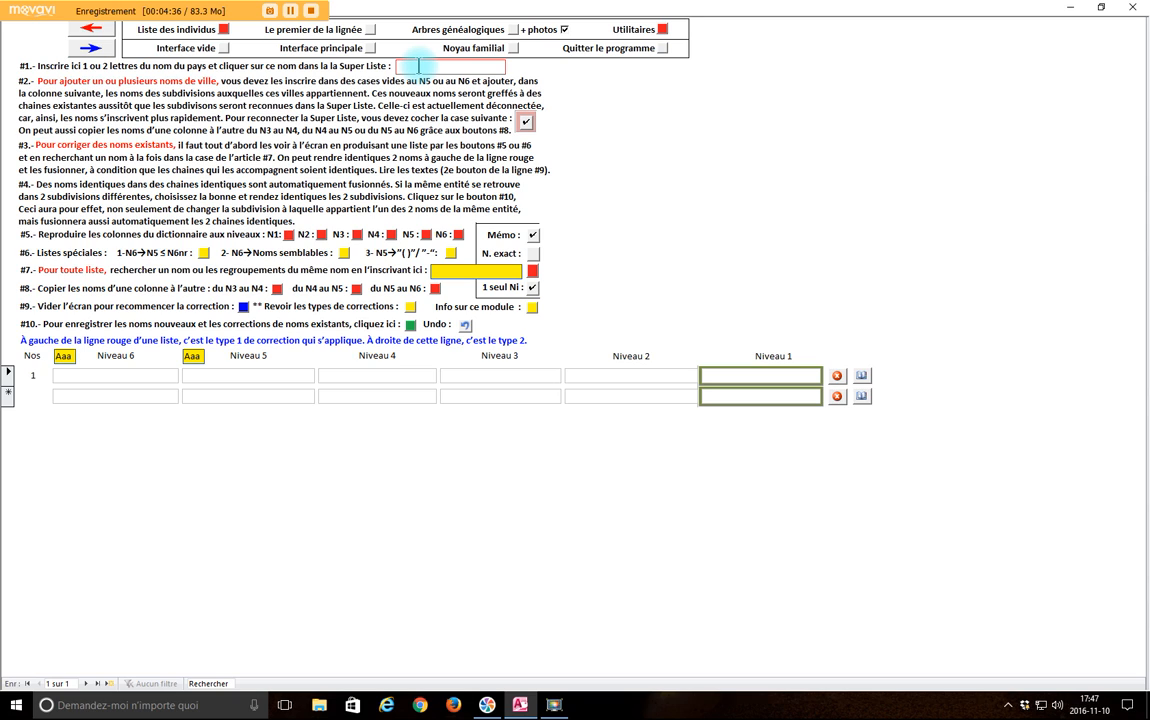
pyautogui.click(416, 66)
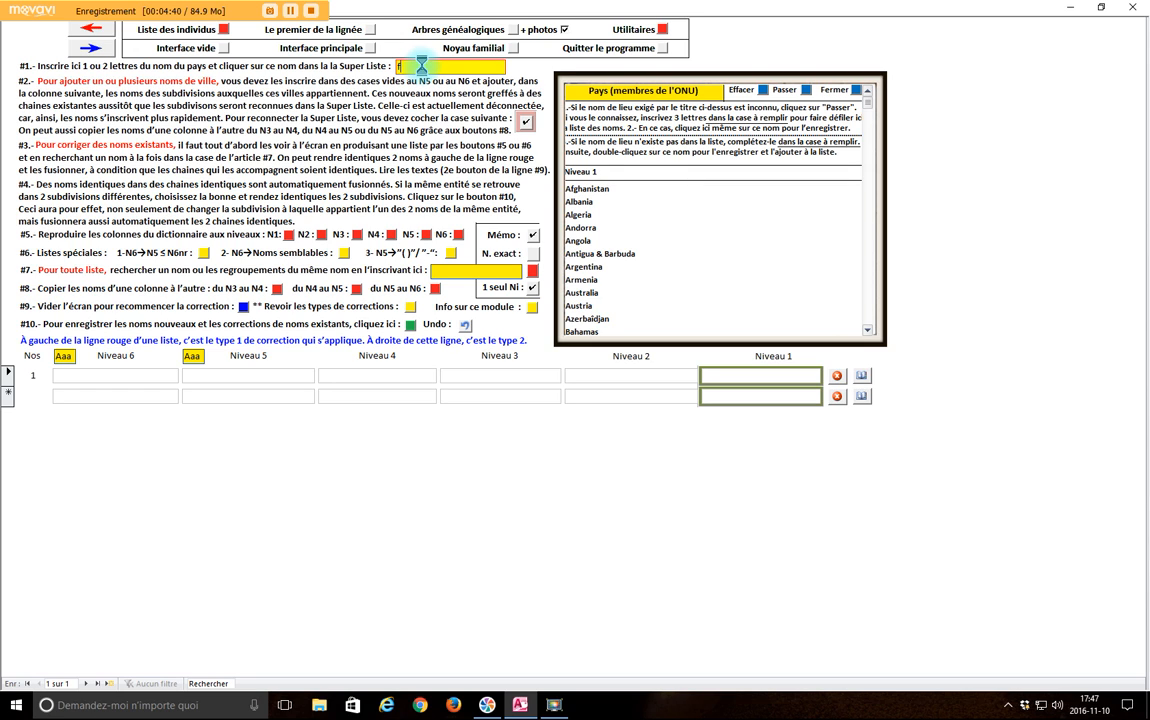
pyautogui.write('f')
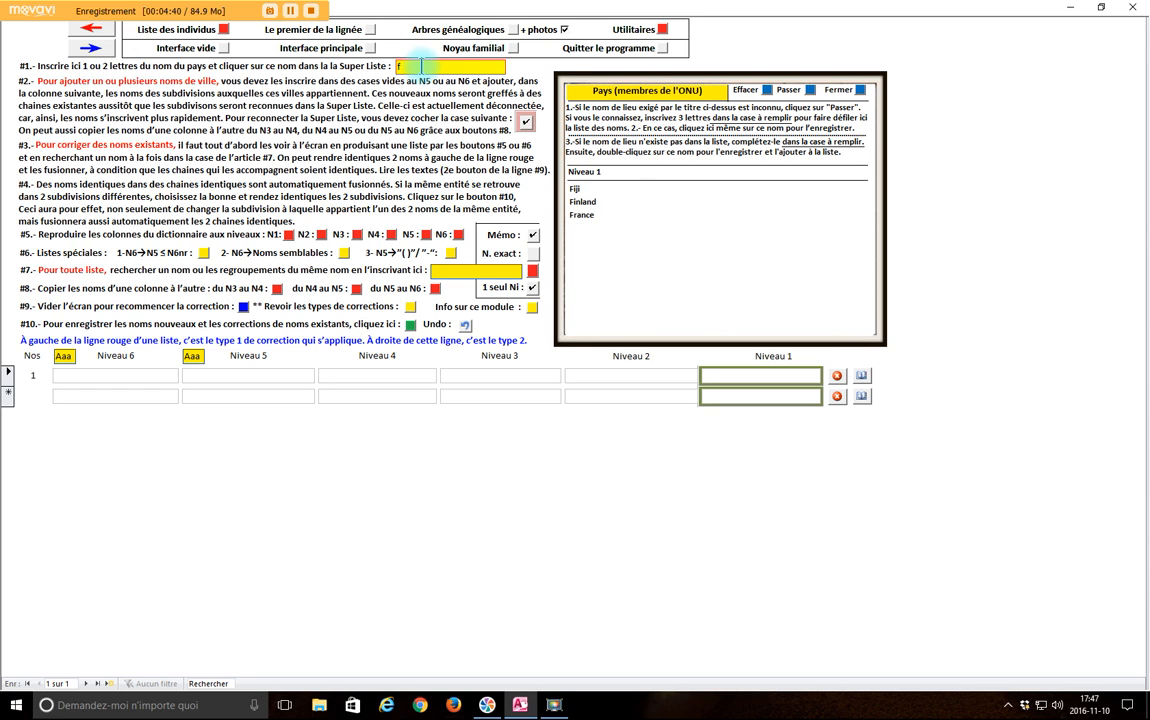
pyautogui.doubleClick(583, 215)
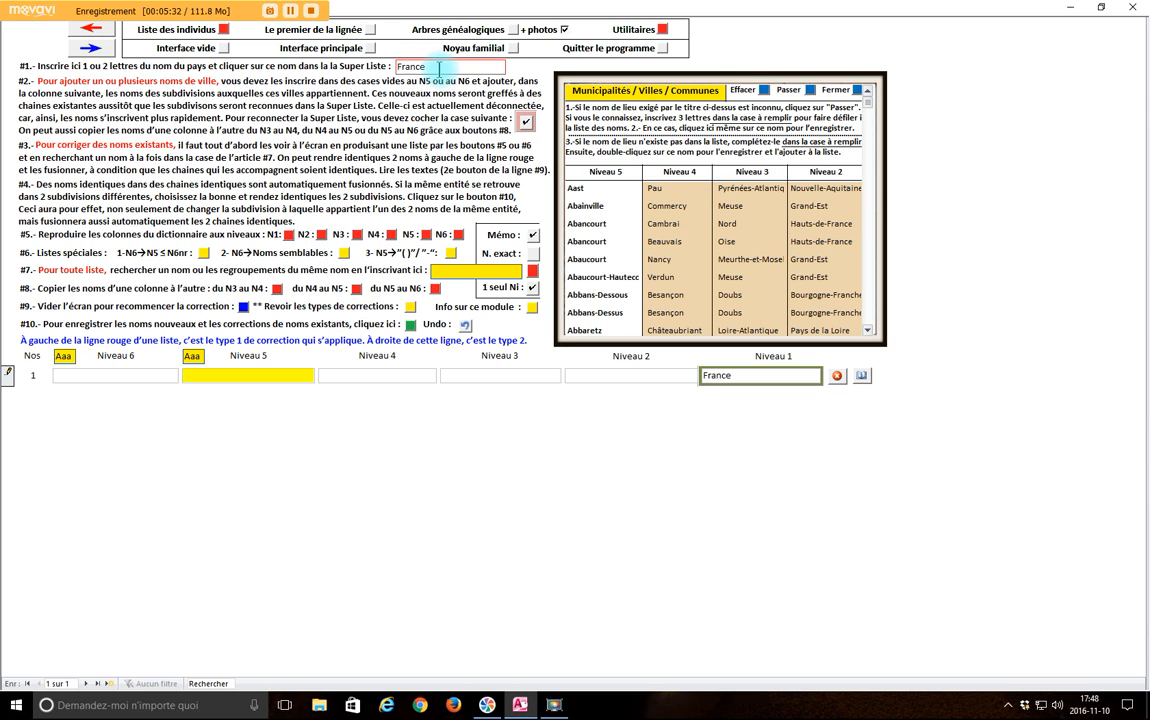
pyautogui.click(358, 237)
pyautogui.click(358, 237)
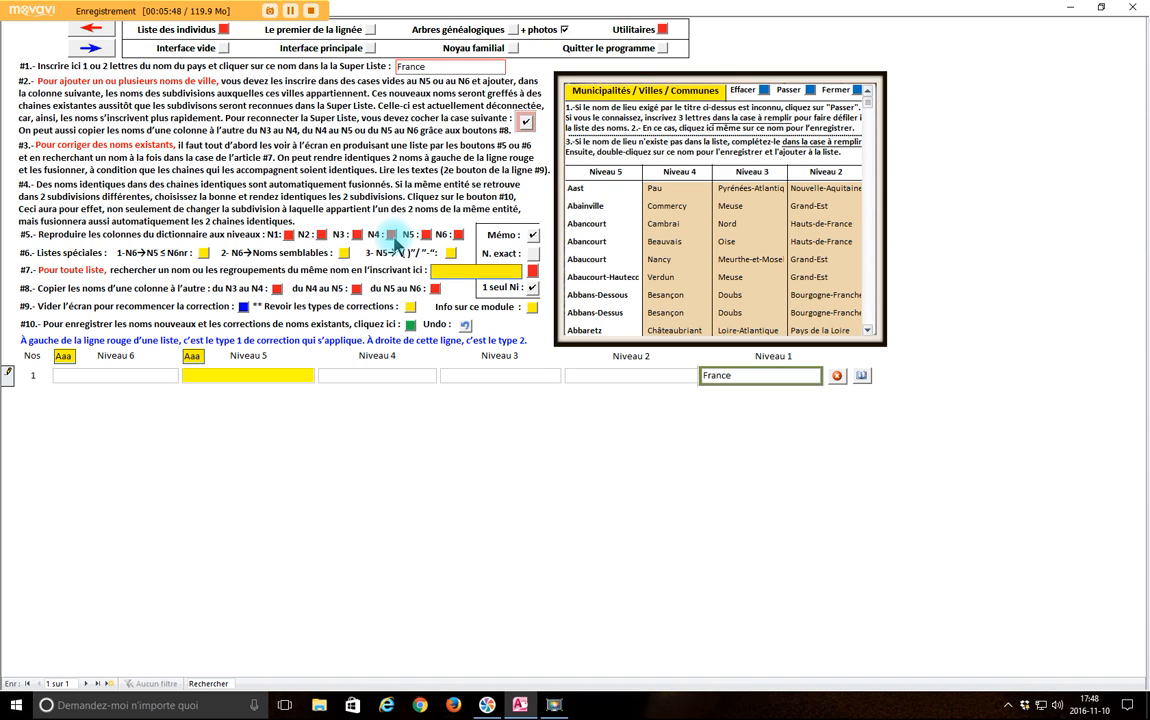
# Step: List the level 6 place names of France that contain "americain" in the correction grid
pyautogui.click(461, 237)
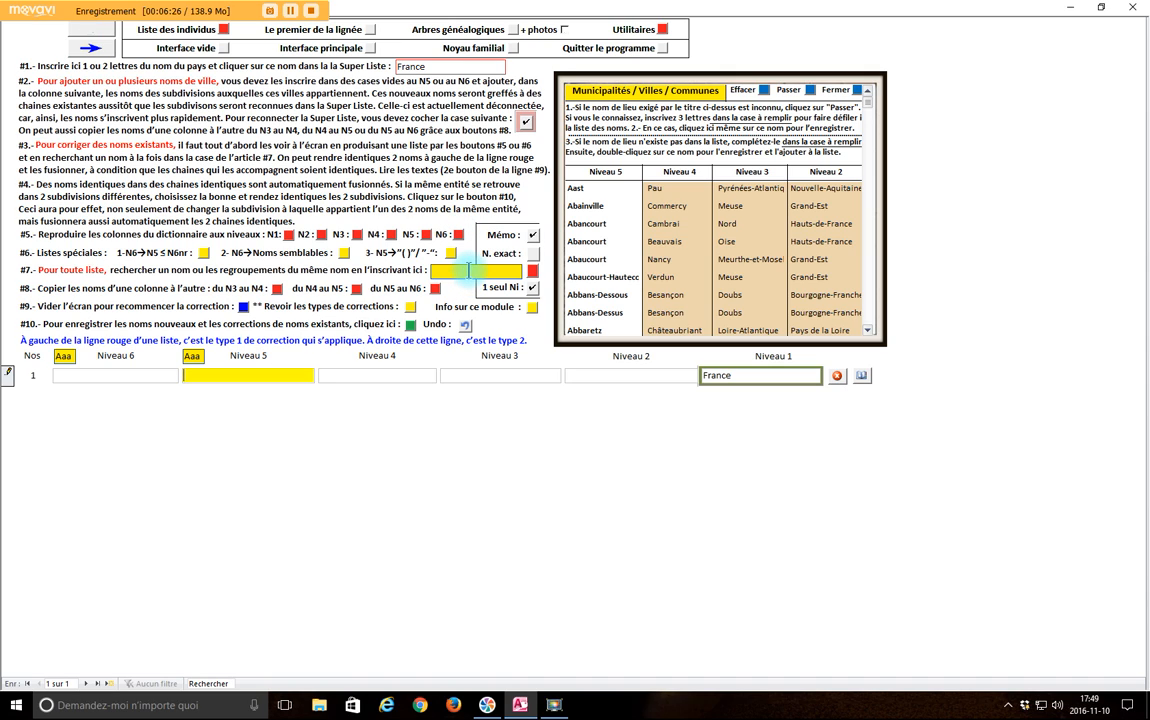
pyautogui.click(468, 268)
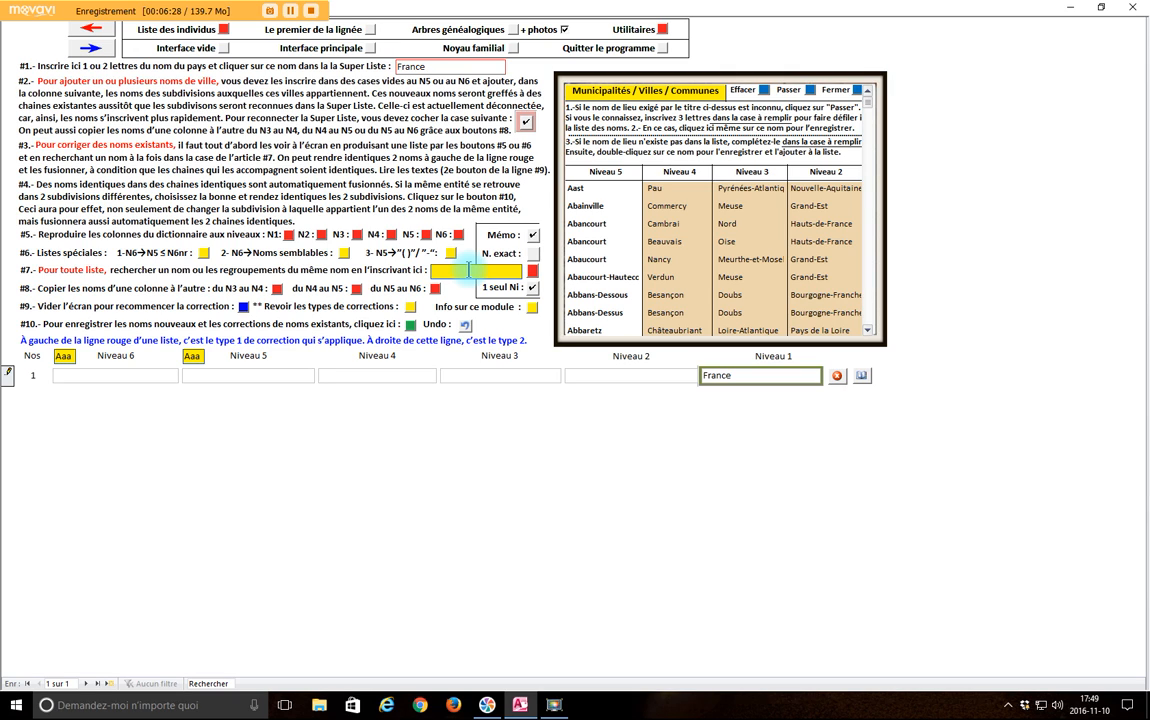
pyautogui.write('american')
pyautogui.click(458, 236)
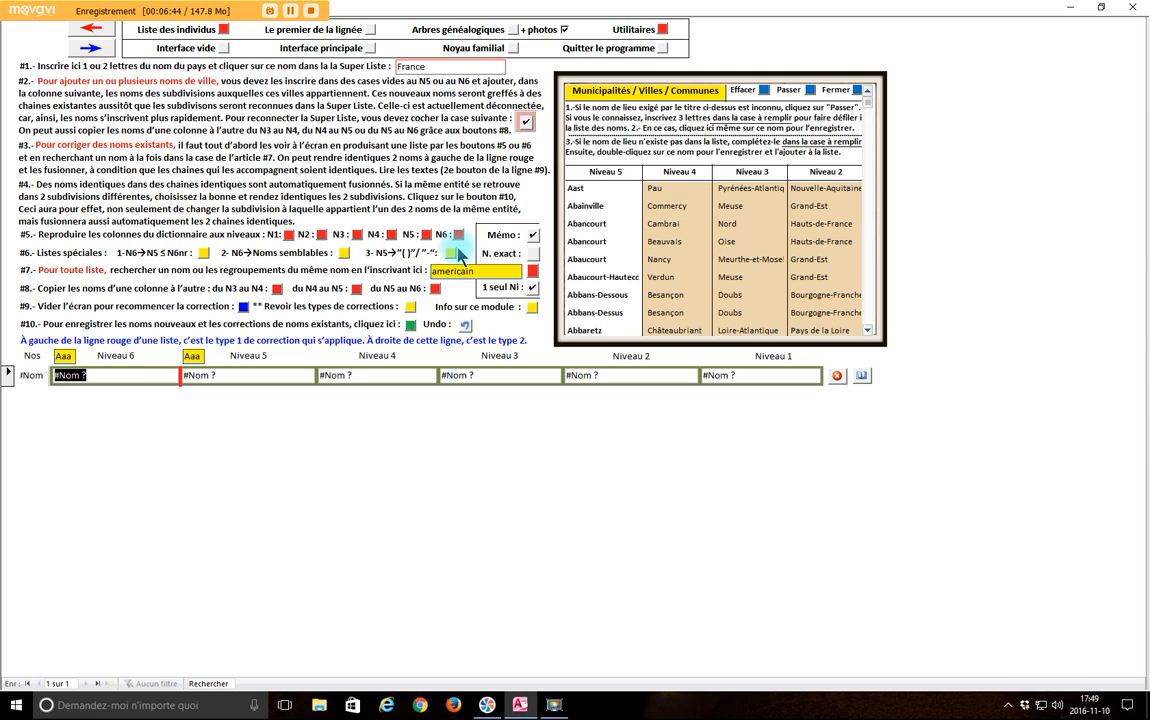
pyautogui.click(458, 255)
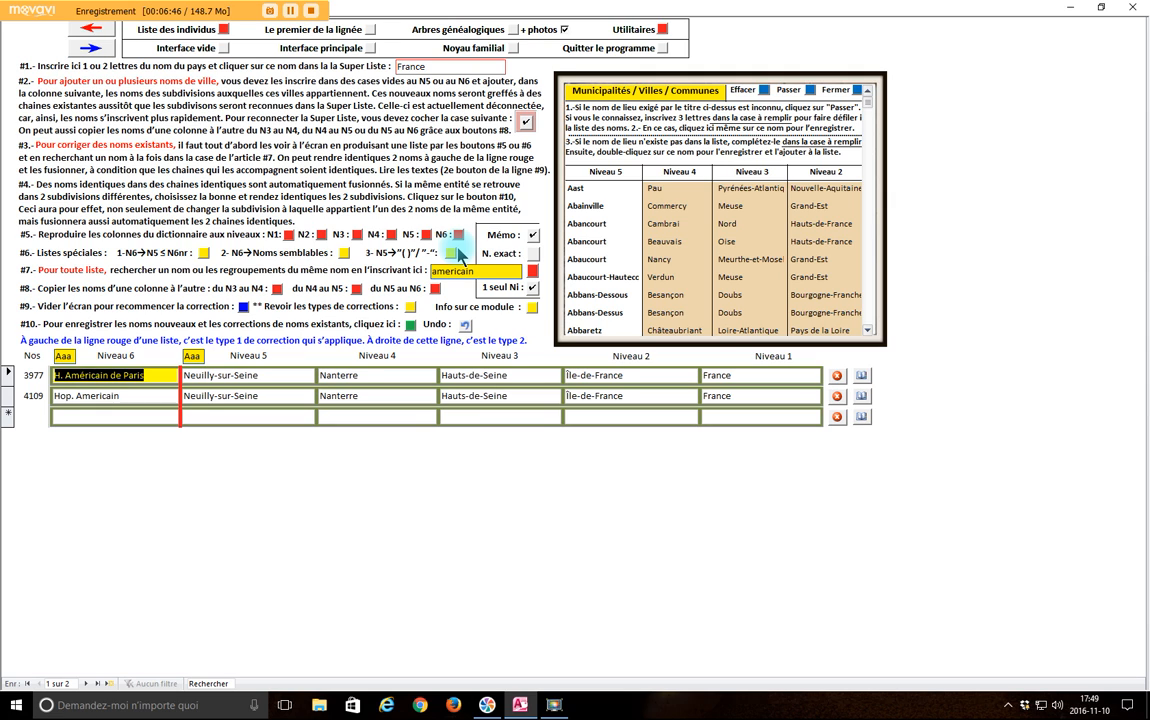
# Step: Copy the level 6 name "H. Américain de Paris" from its row for Neuilly-sur-Seine
pyautogui.click(128, 375)
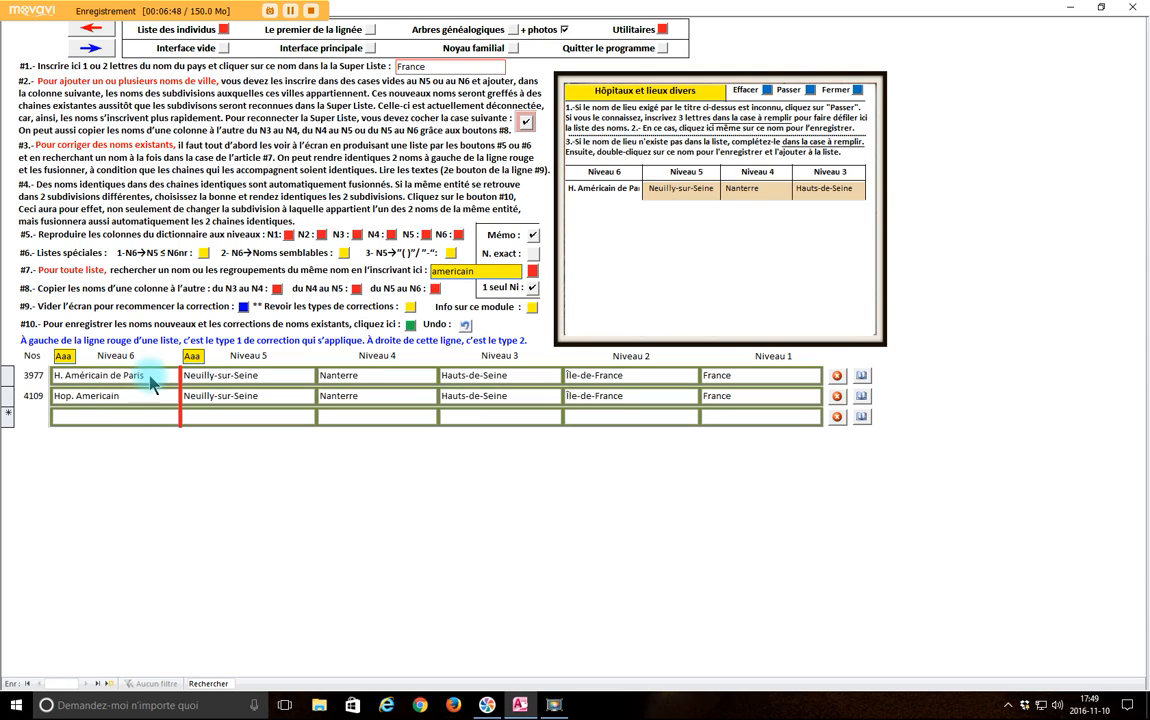
pyautogui.click(120, 375)
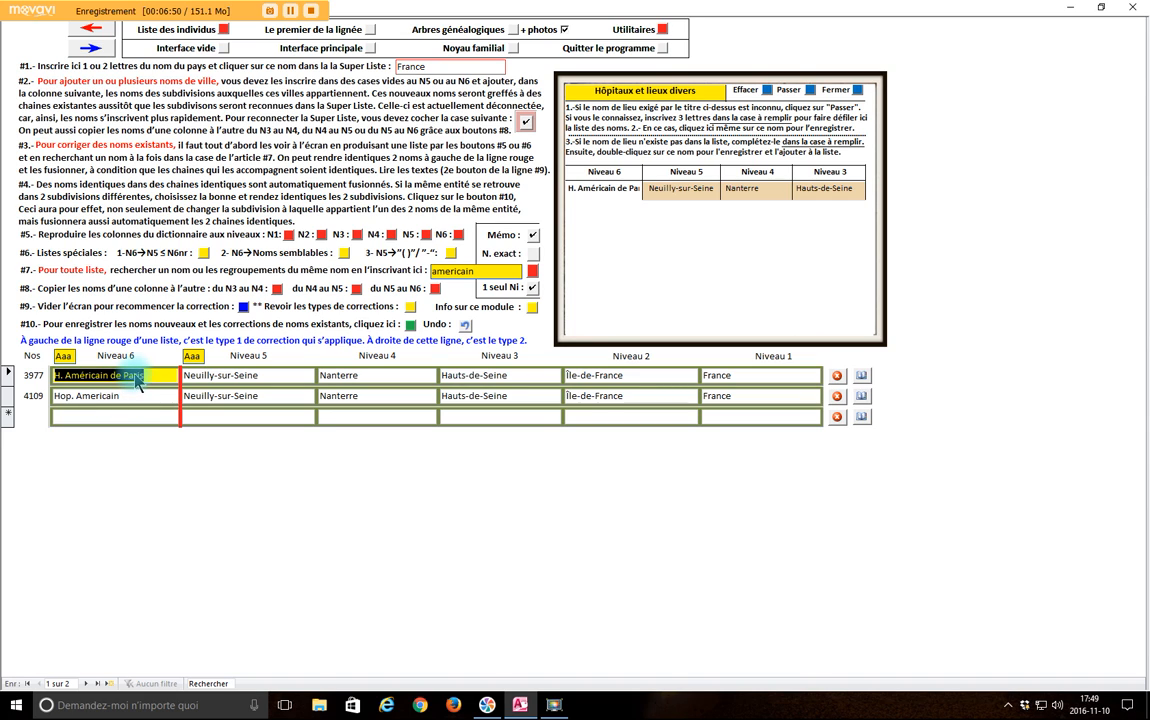
pyautogui.click(150, 380)
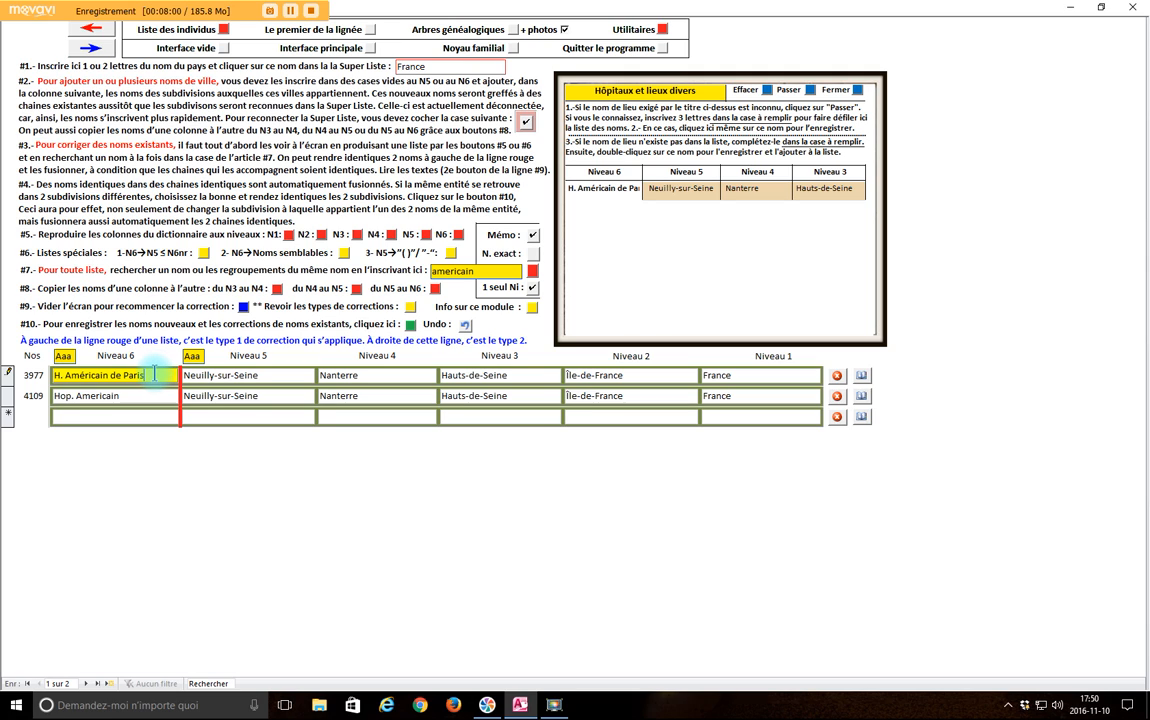
pyautogui.moveTo(150, 375); pyautogui.dragTo(33, 376)
pyautogui.hotkey('ctrl', 'c')
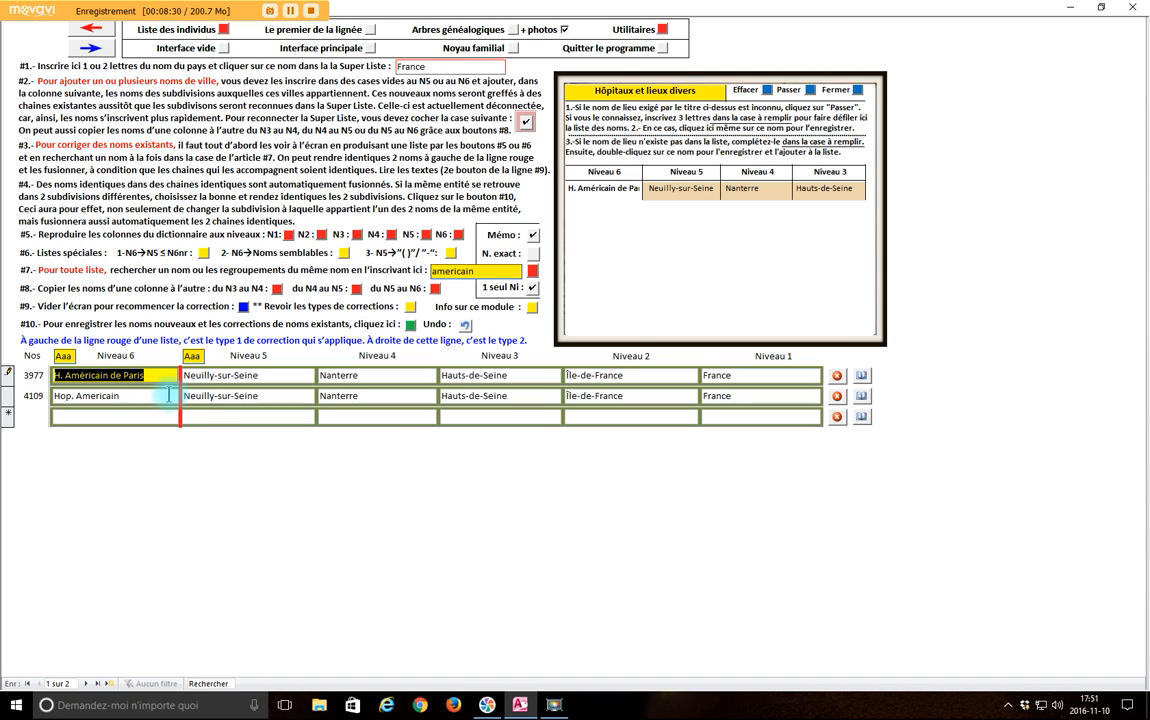
# Step: Replace the level 6 name "Hop. Americain" with the copied "H. Américain de Paris" and save the correction
pyautogui.click(75, 395)
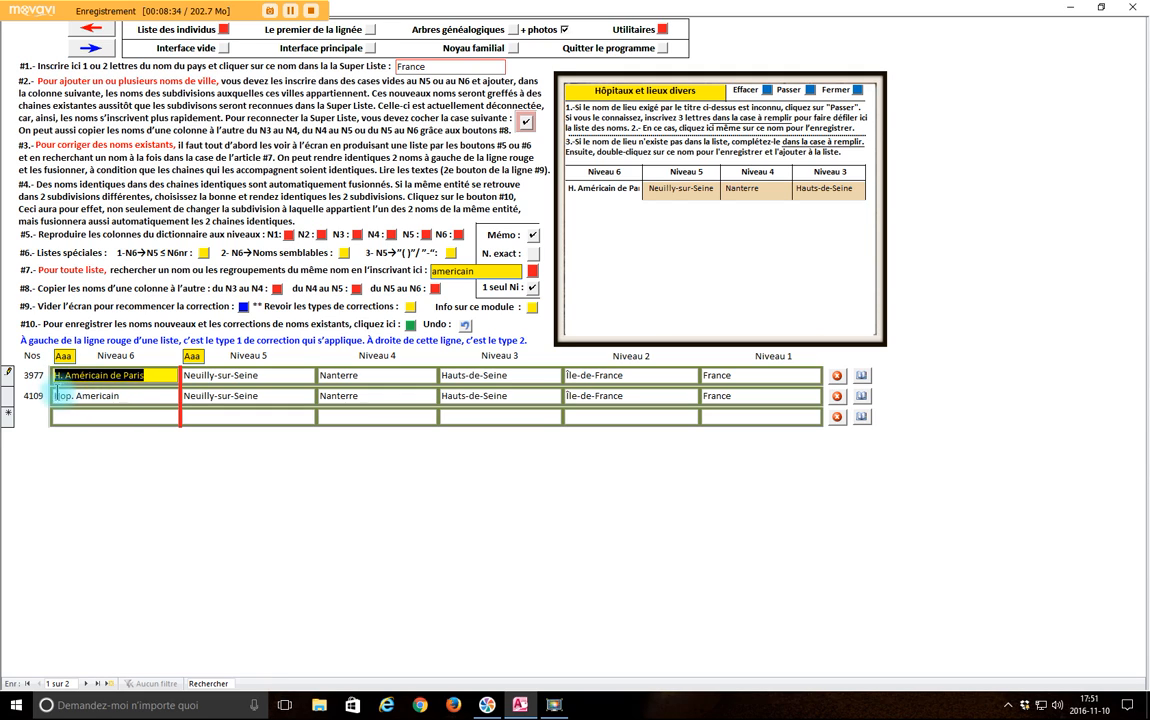
pyautogui.click(124, 395)
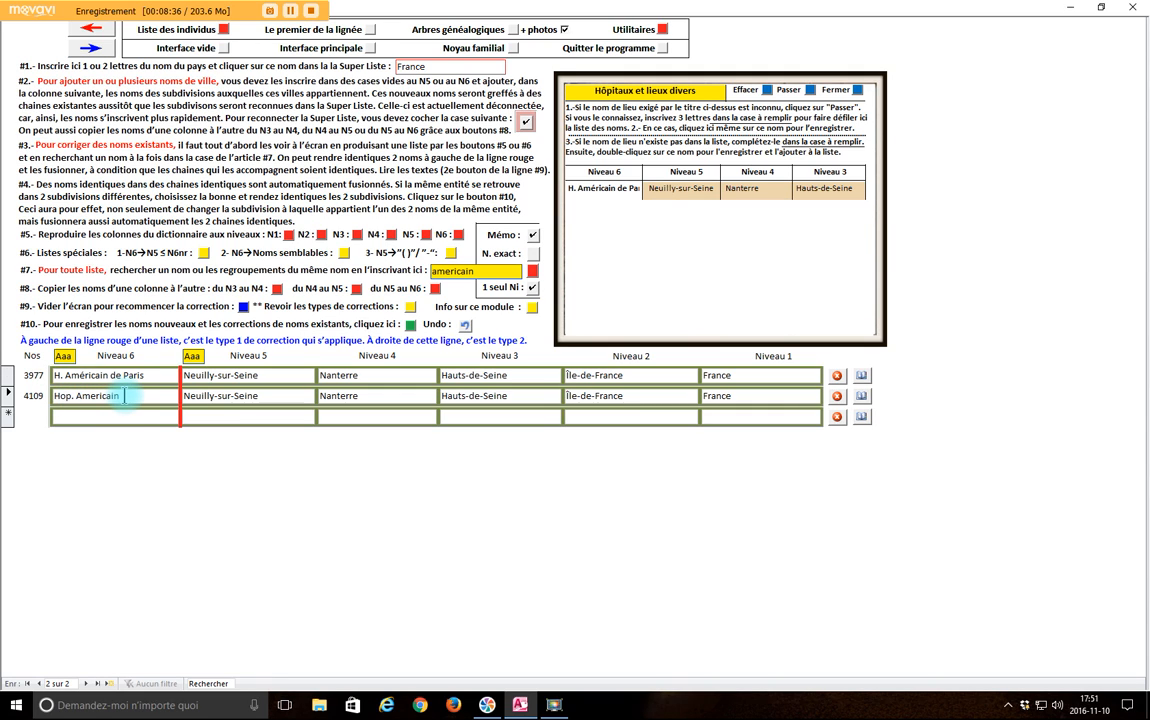
pyautogui.press('BackSpace')
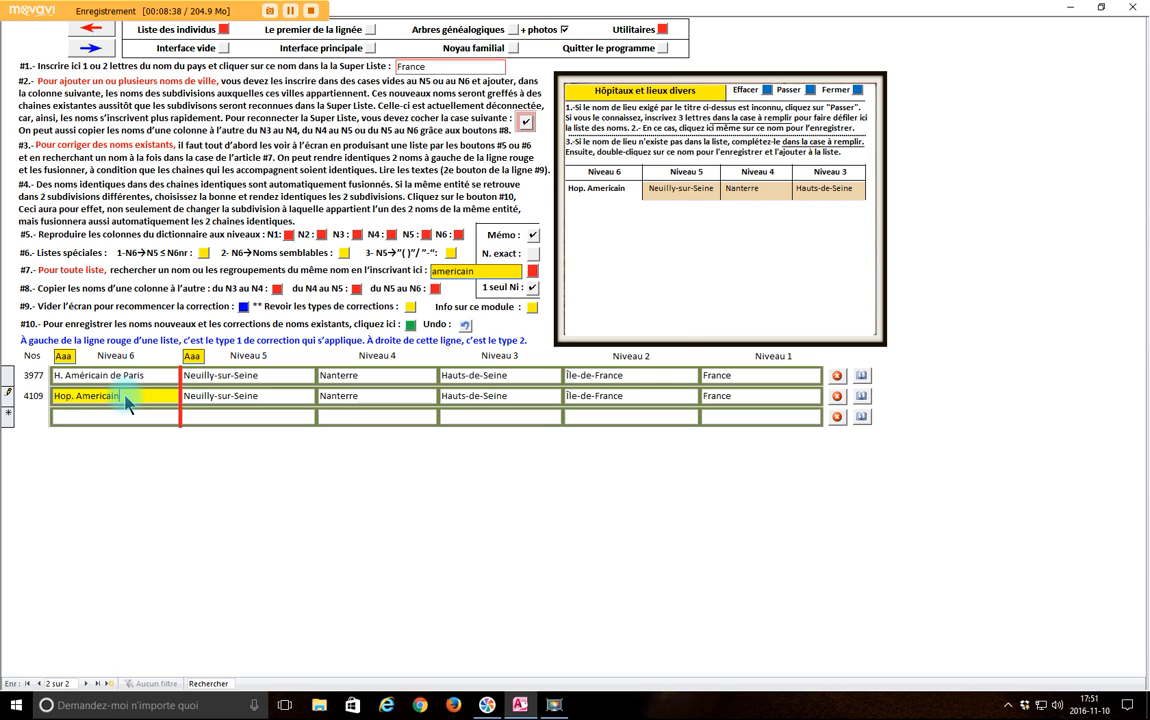
pyautogui.press('BackSpace')
pyautogui.press('Escape')
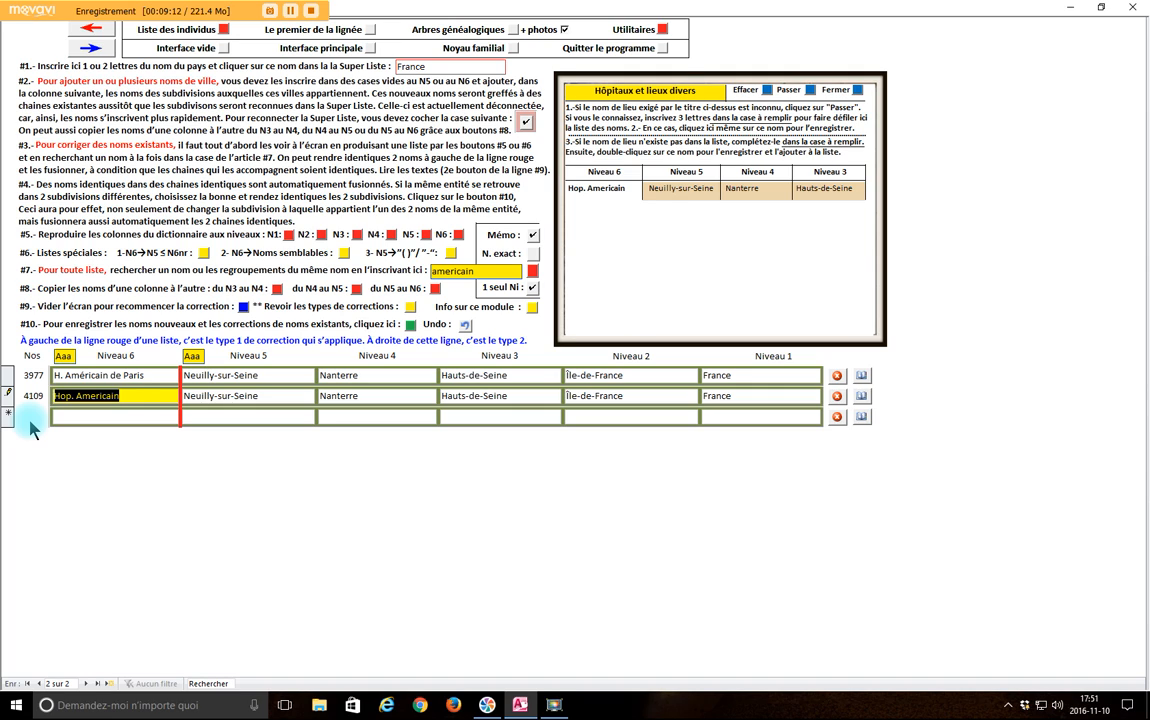
pyautogui.hotkey('ctrl', 'v')
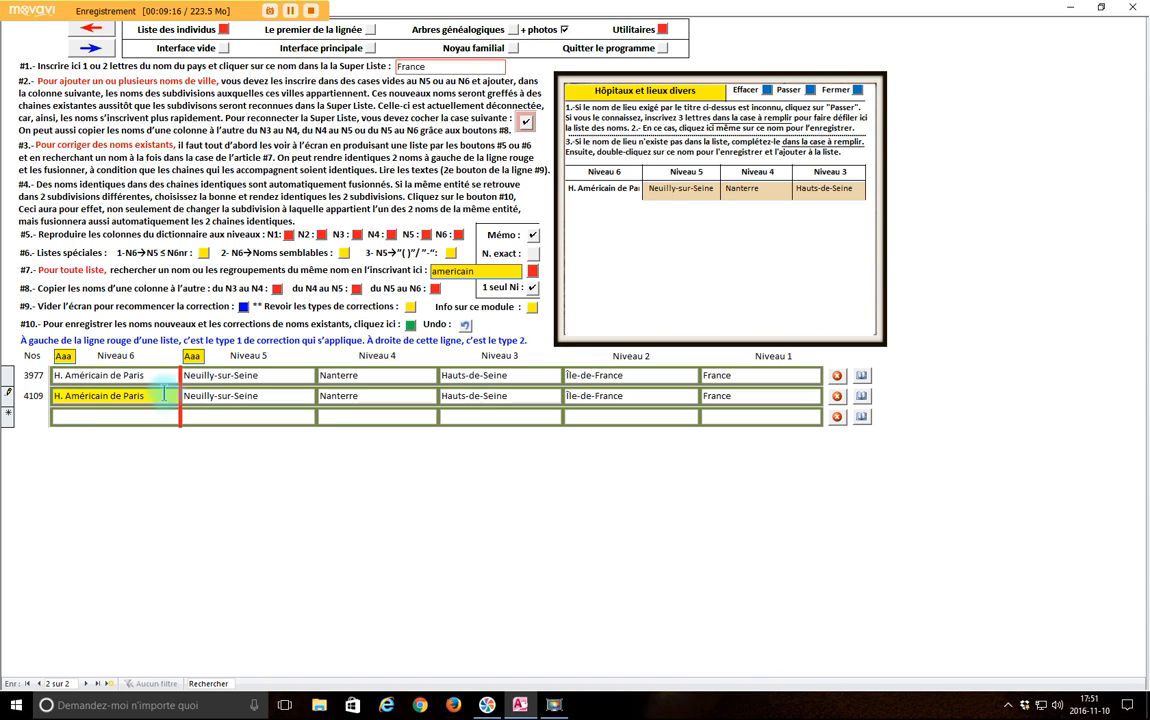
pyautogui.click(410, 324)
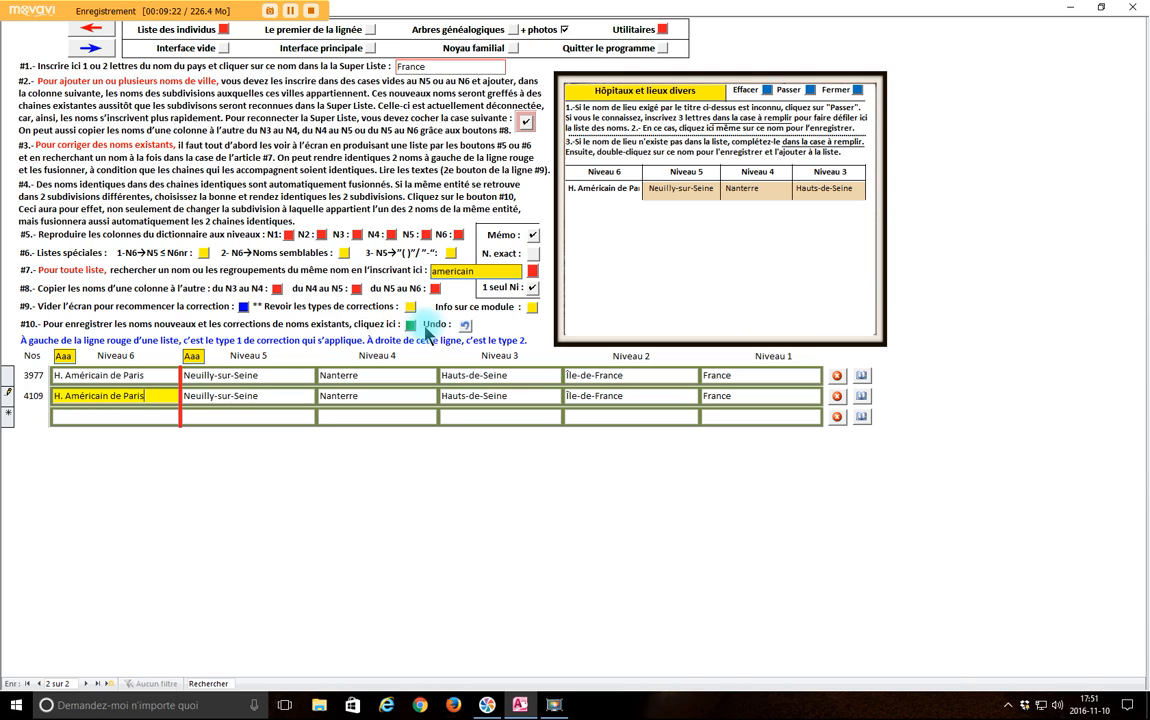
pyautogui.click(410, 326)
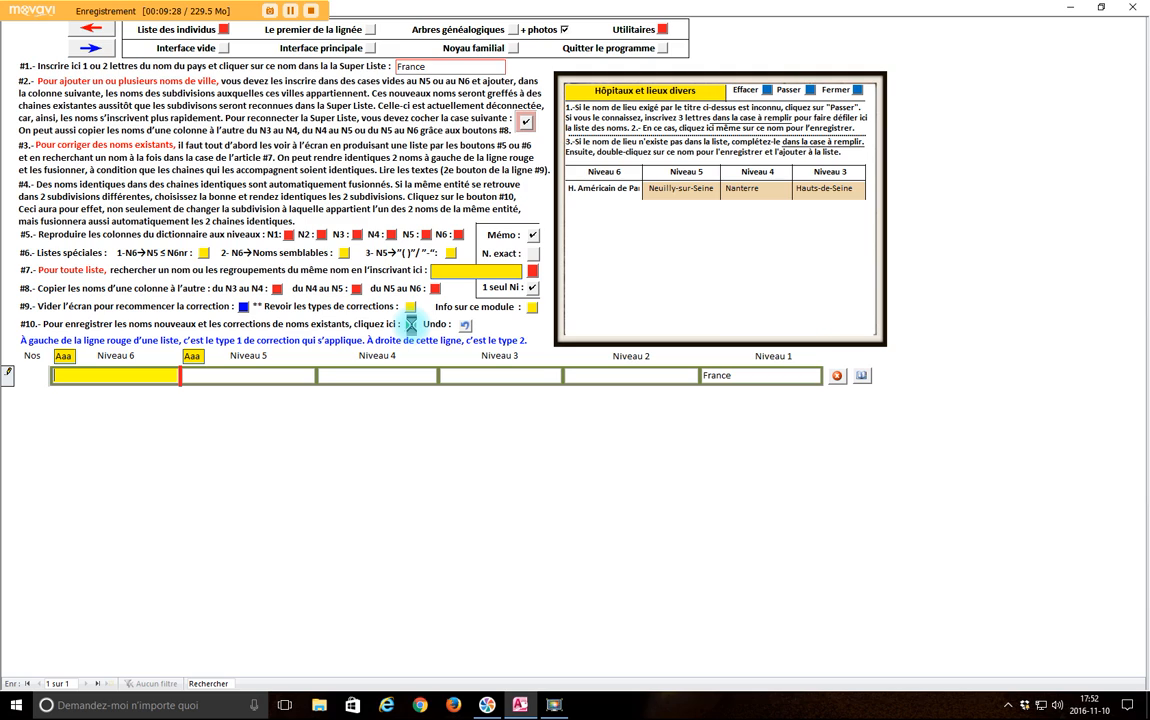
# Step: Search the level 6 names for "americain" again to check the merge of the two hospital entries
pyautogui.click(490, 271)
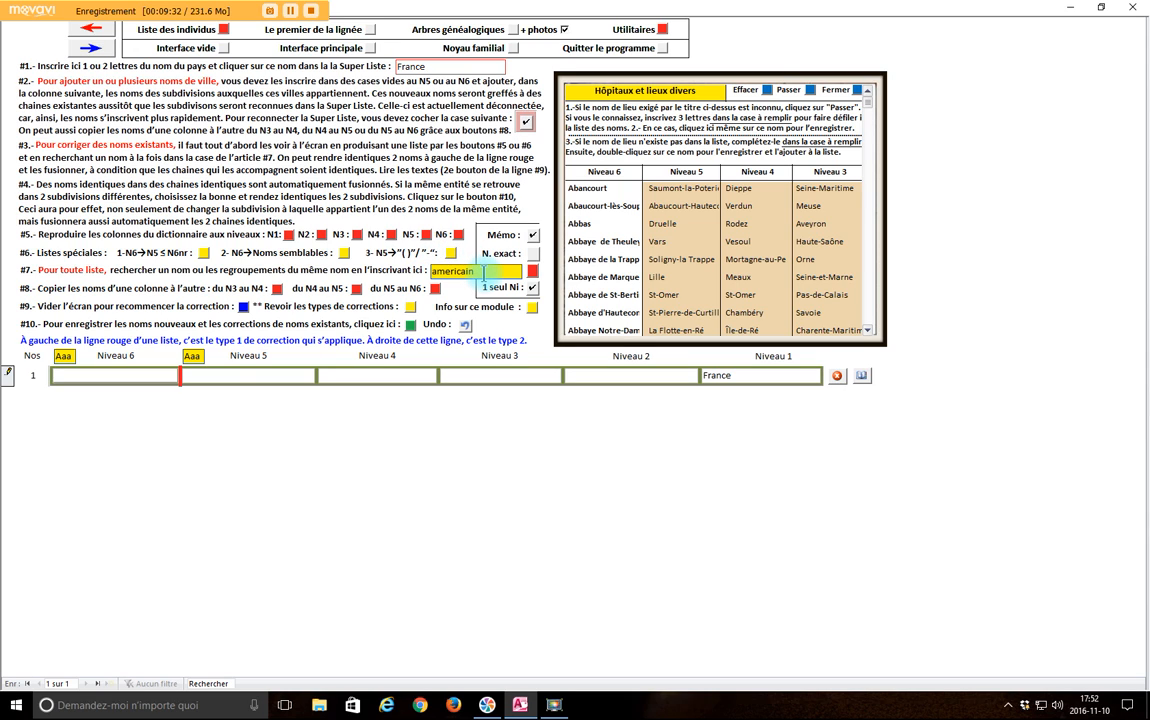
pyautogui.click(458, 235)
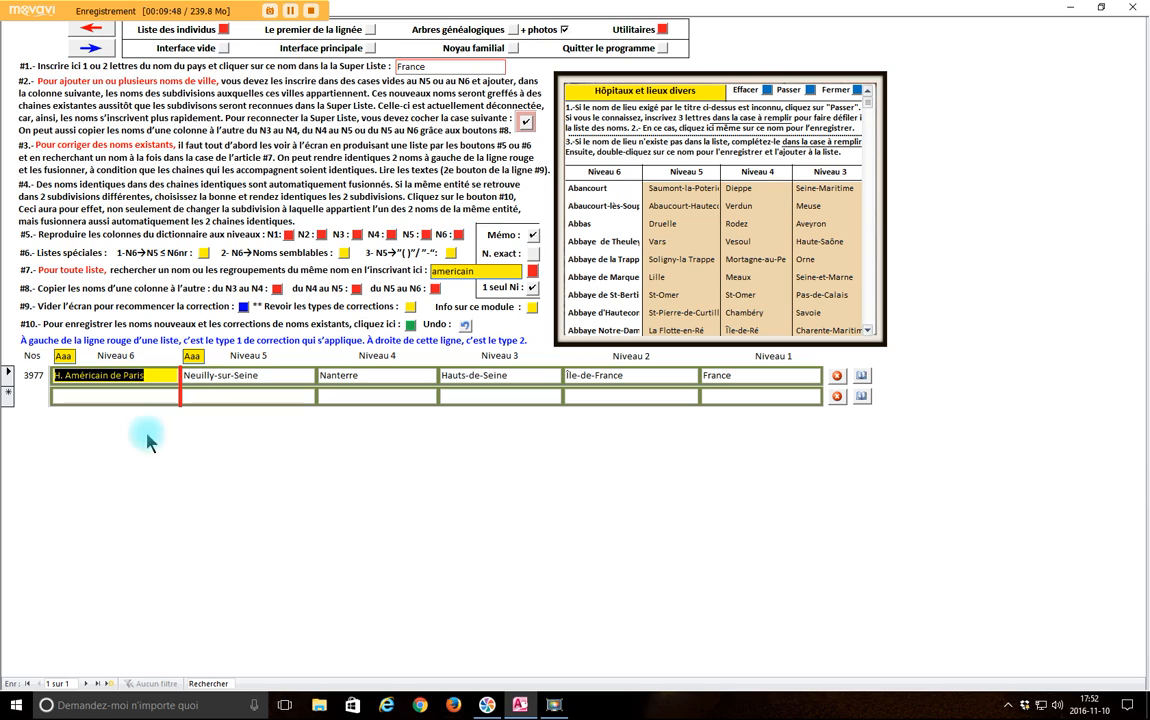
pyautogui.click(140, 378)
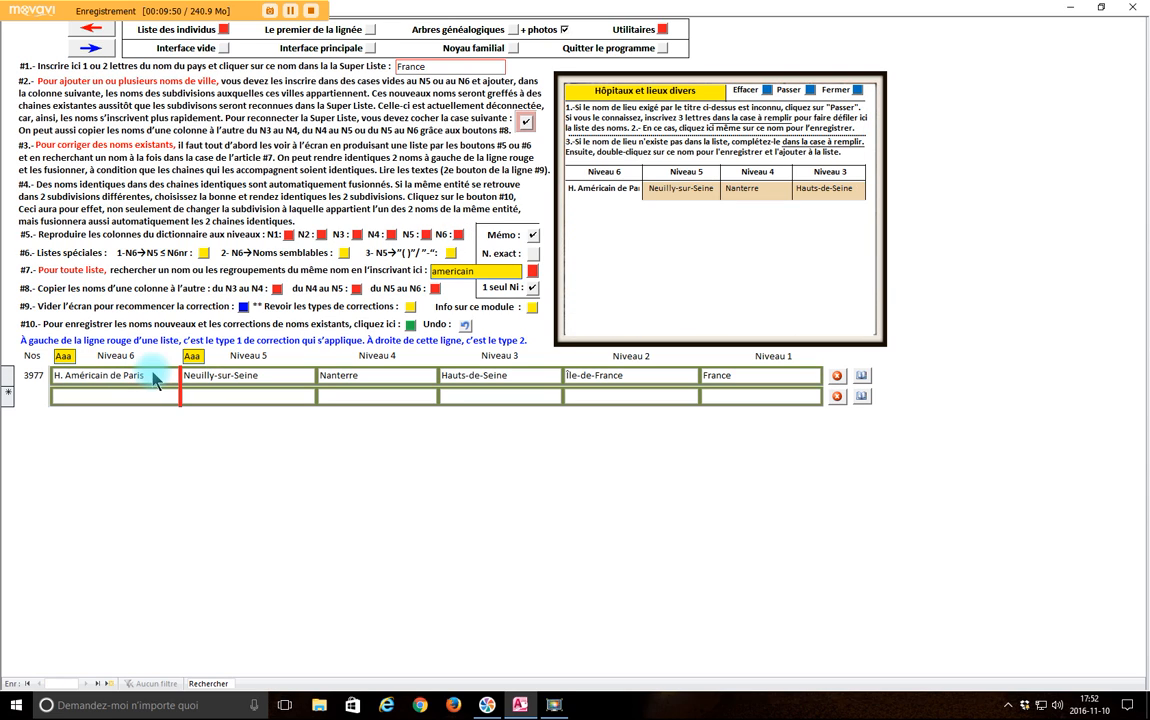
pyautogui.doubleClick(145, 376)
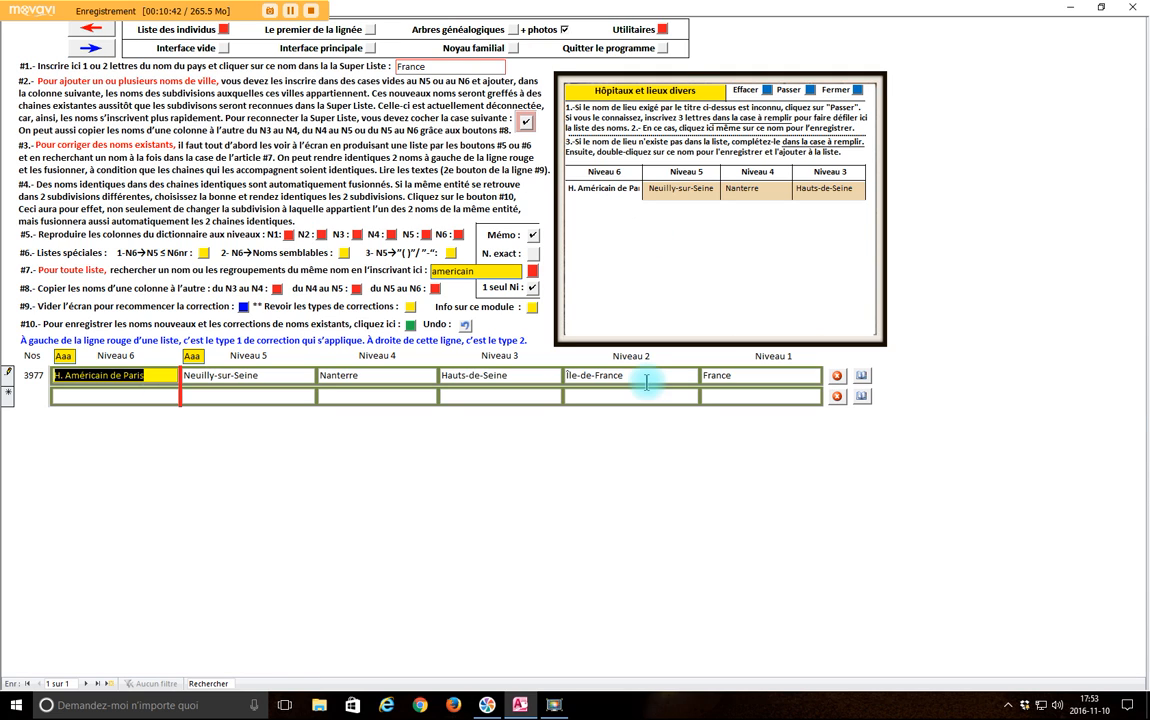
# Step: Reopen the dictionary of place names and subdivisions, find France with the letter "f", and show its level 2 regions
pyautogui.click(662, 30)
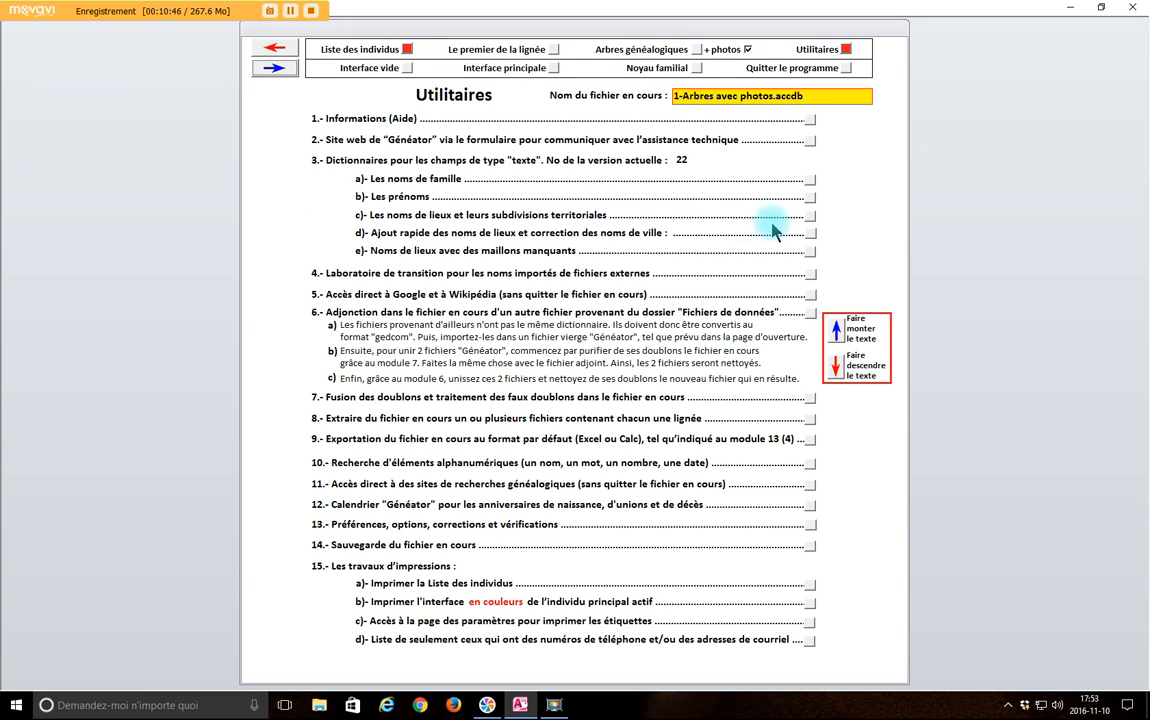
pyautogui.click(811, 216)
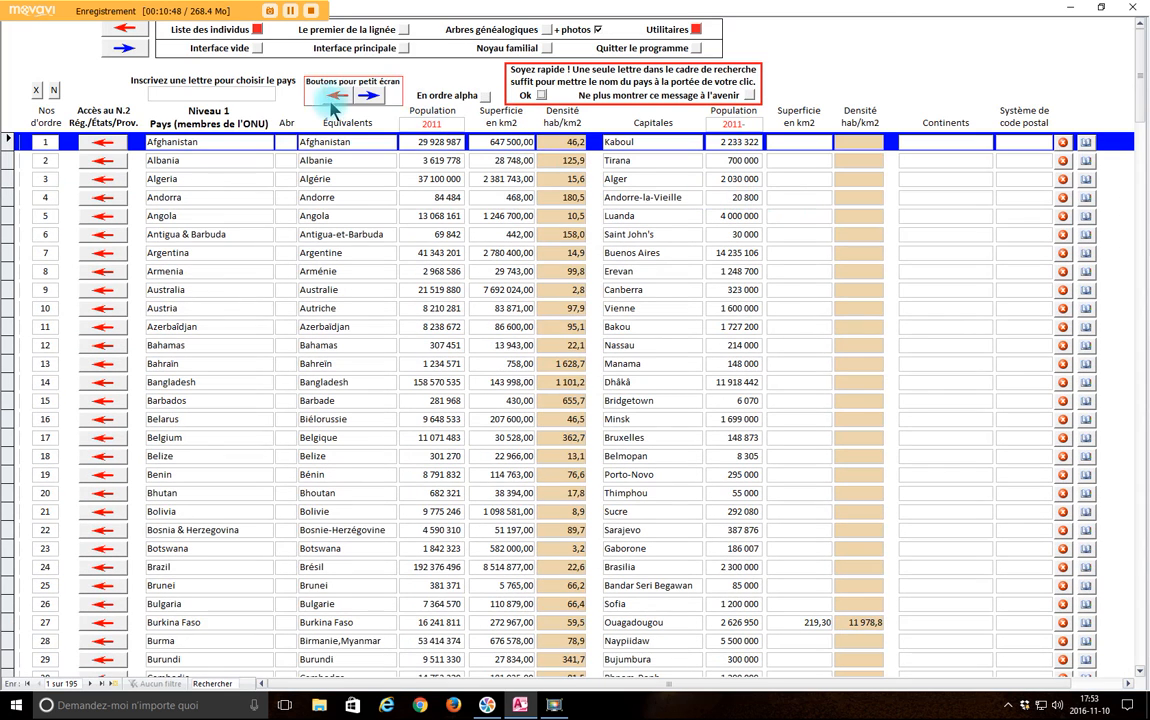
pyautogui.click(180, 92)
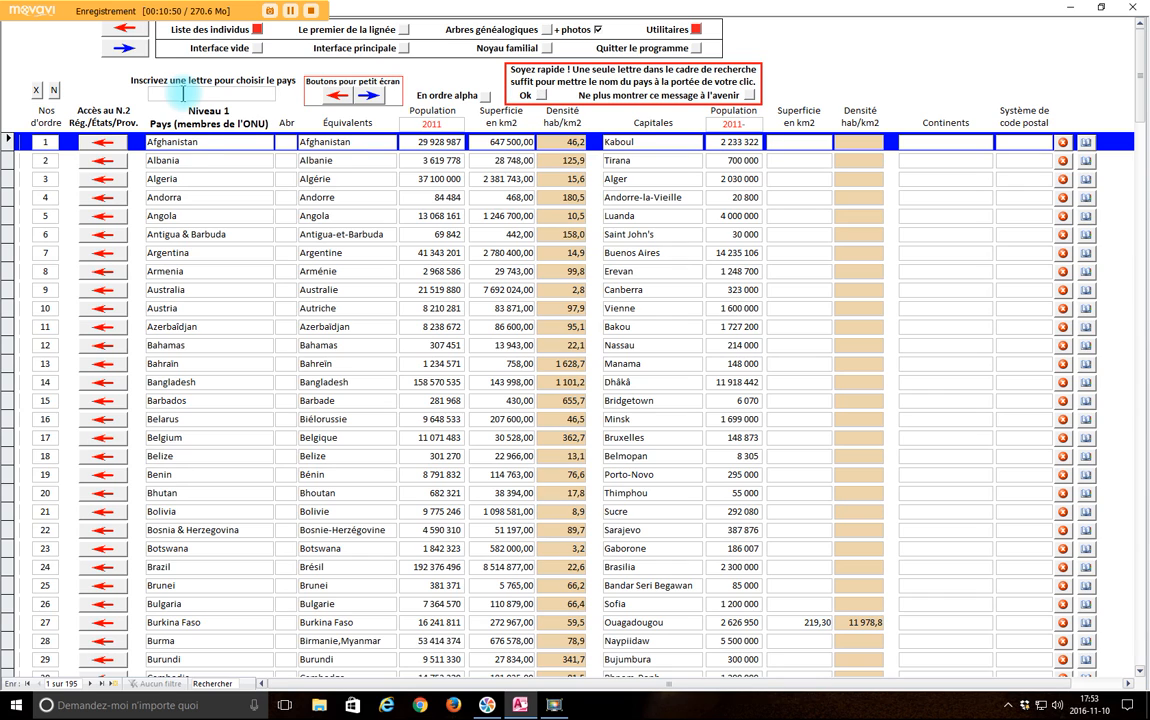
pyautogui.write('f')
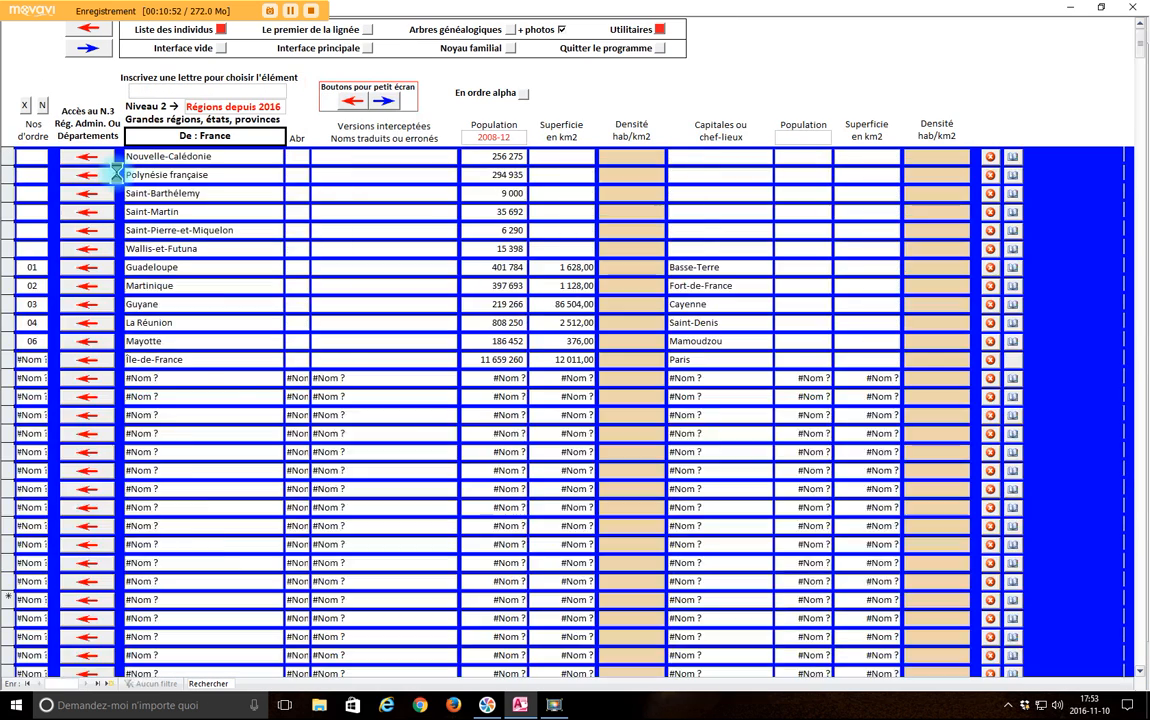
pyautogui.click(103, 178)
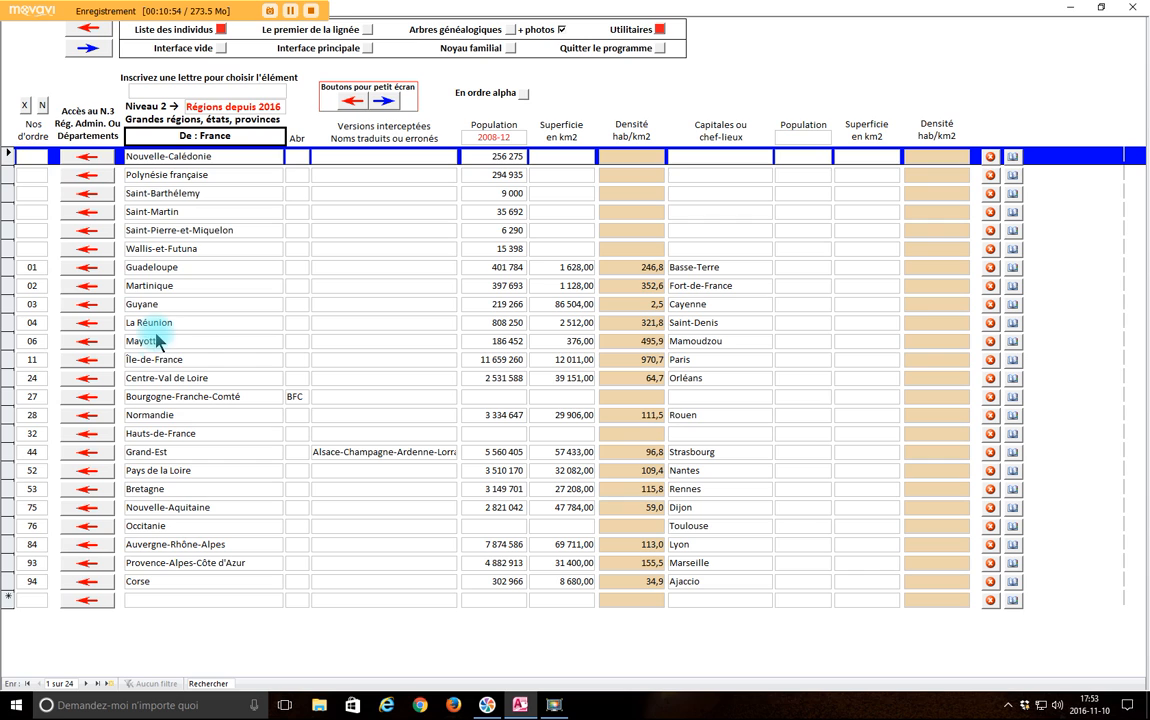
# Step: Drill down from Normandie through Seine-Maritime to the level 5 communes of Rouen and examine the Belbeuf and Belboeuf entries
pyautogui.click(104, 416)
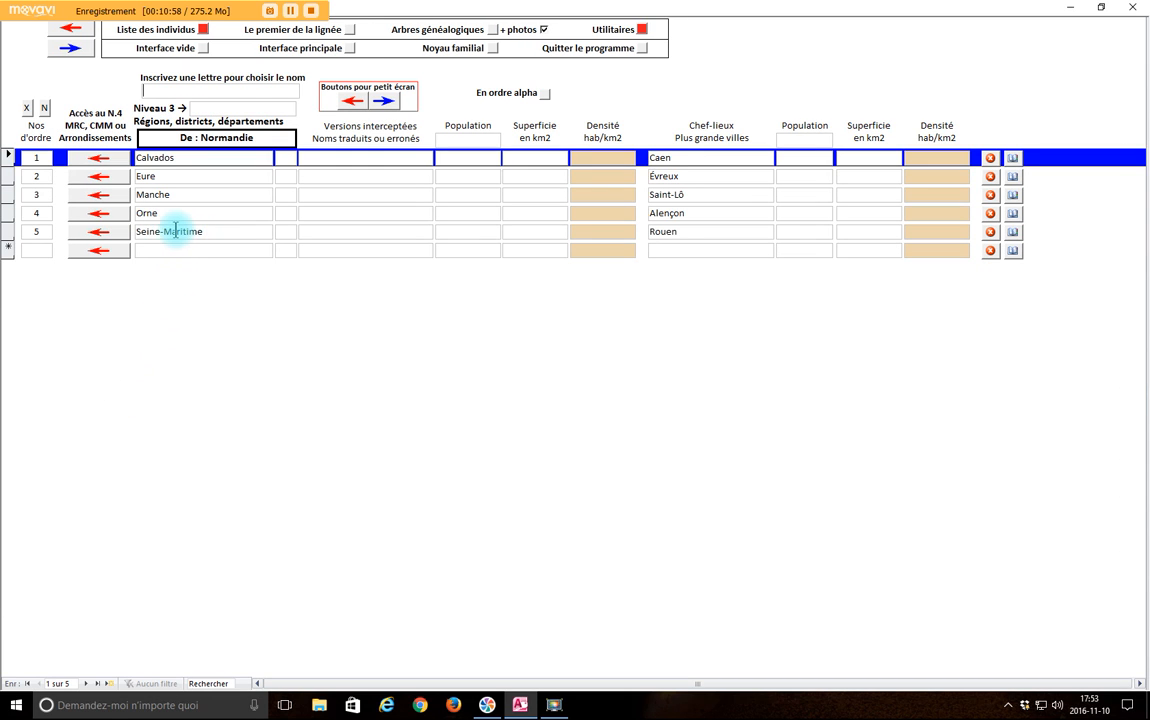
pyautogui.click(104, 232)
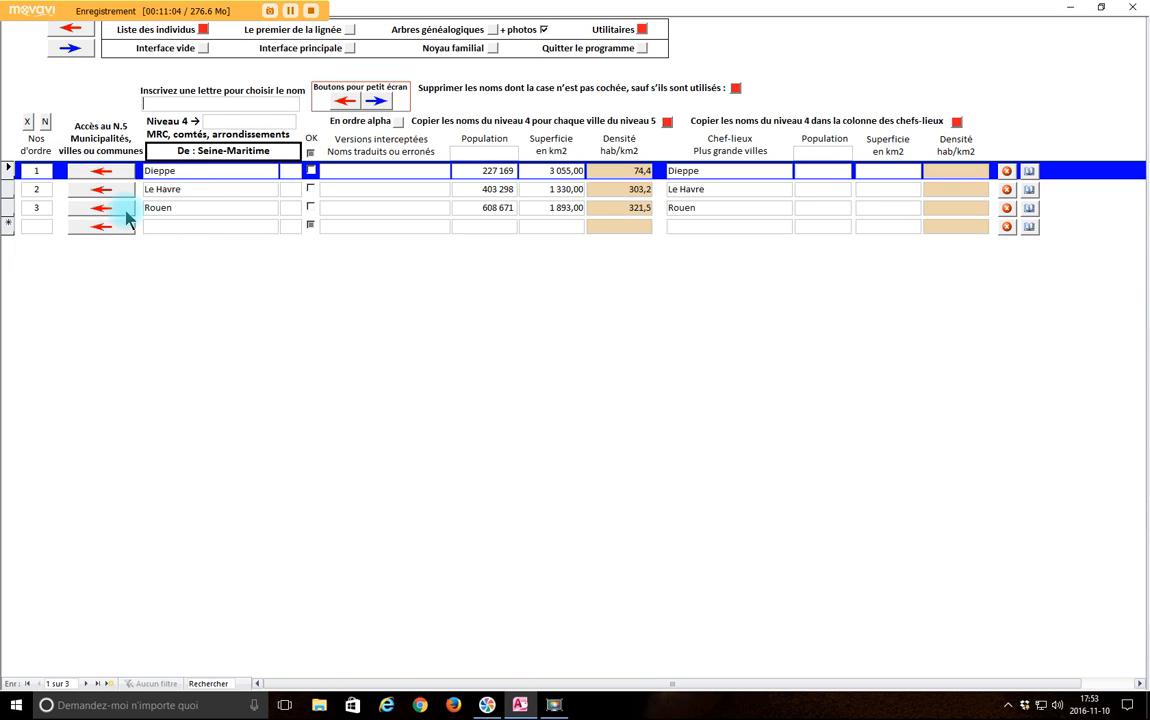
pyautogui.click(110, 210)
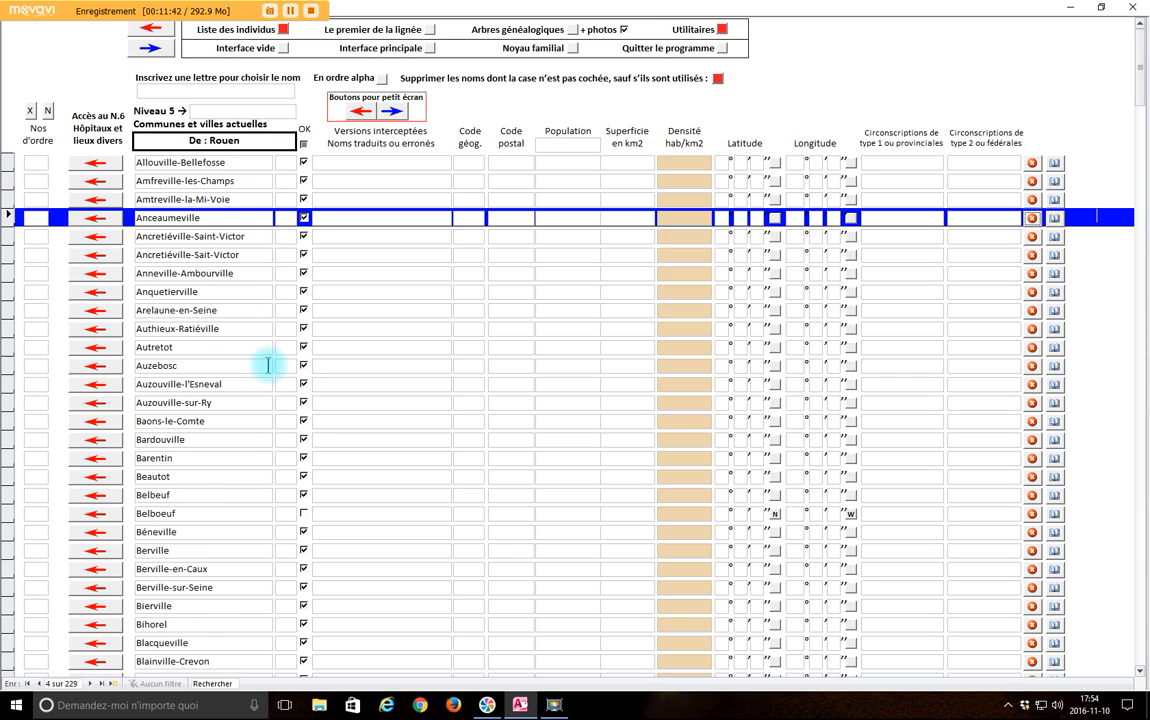
pyautogui.scroll(-1, 268, 365)
pyautogui.scroll(-1, 268, 365)
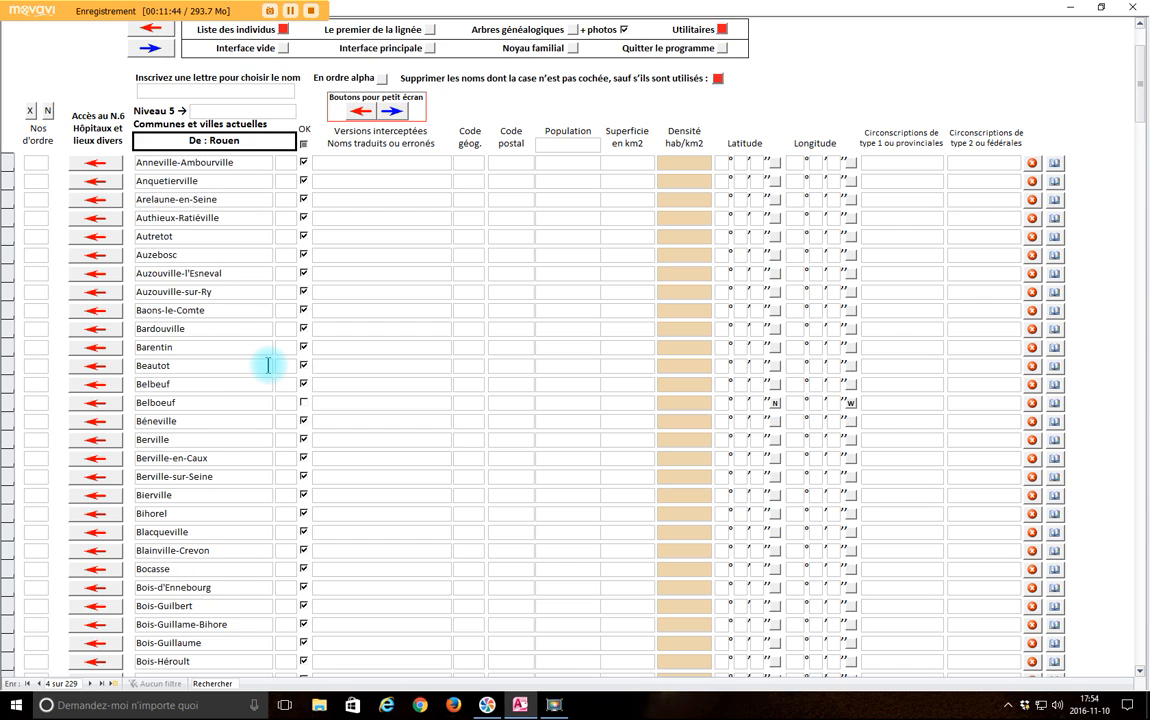
pyautogui.scroll(-1, 268, 365)
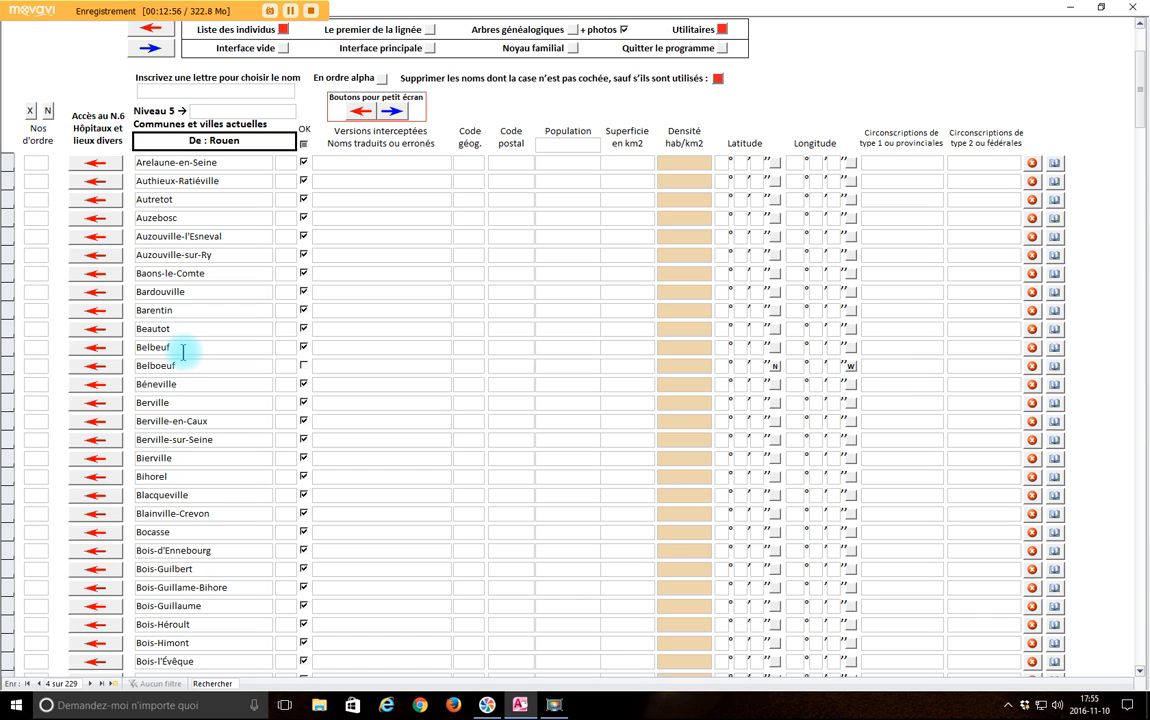
# Step: Return to the utility for quickly adding and correcting place names and list the level 5 names of France matching "belb"
pyautogui.click(721, 29)
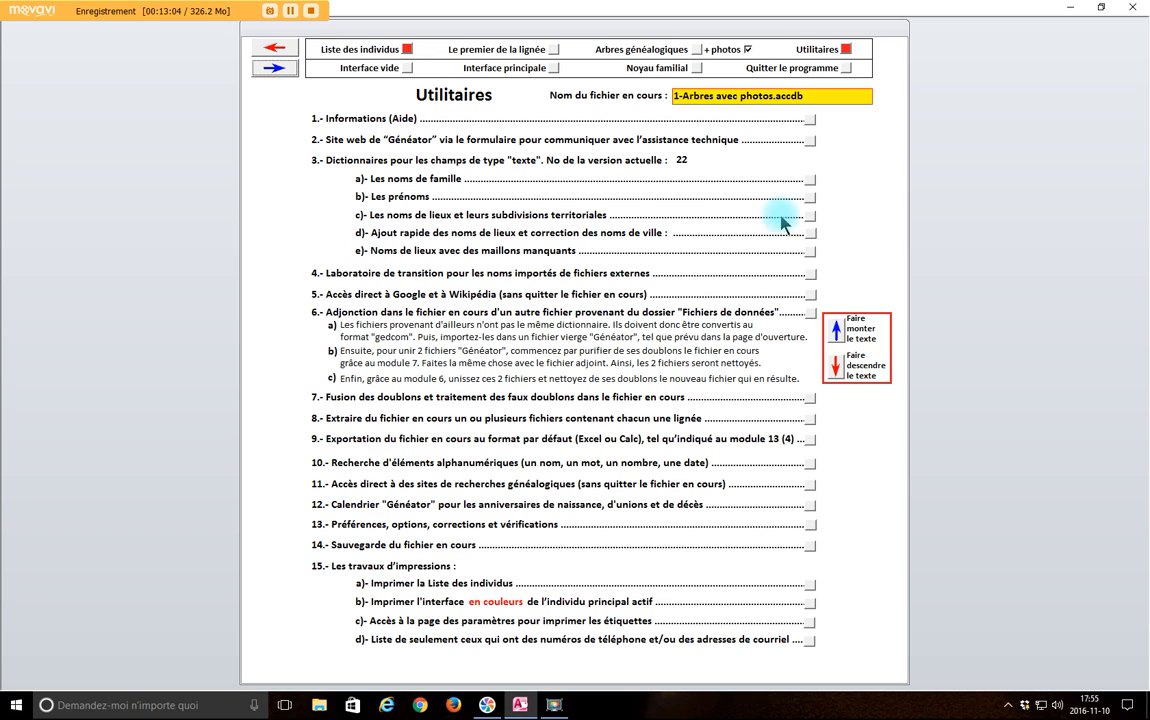
pyautogui.click(809, 232)
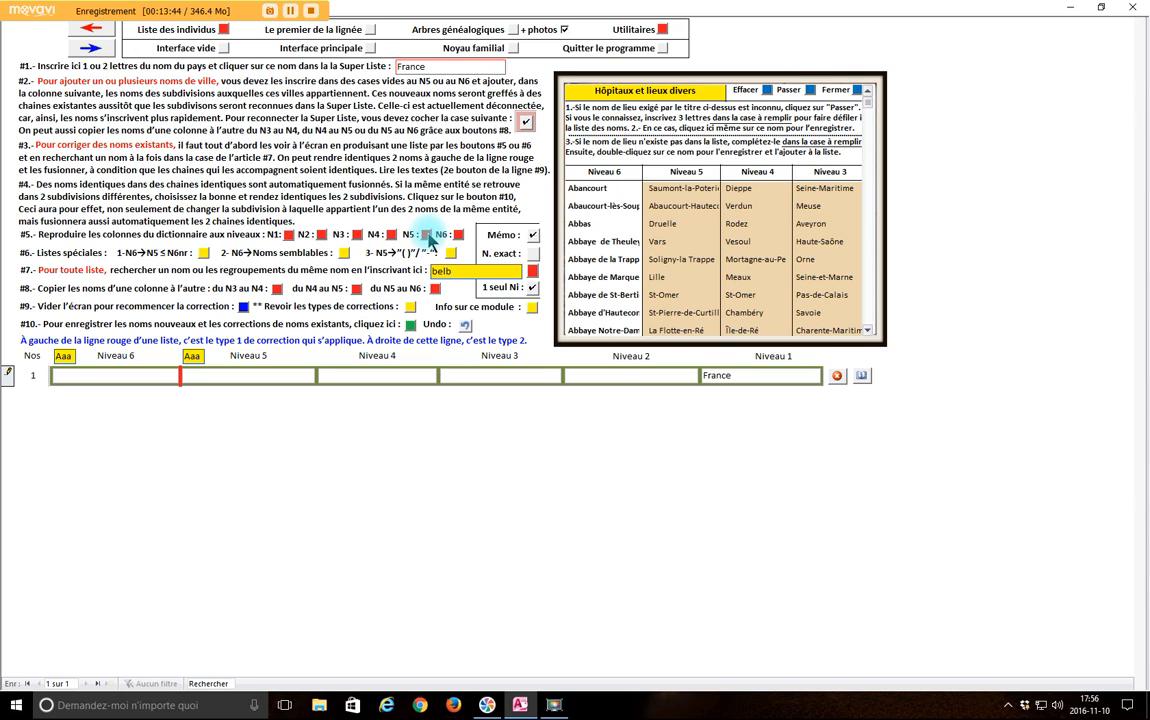
pyautogui.click(427, 236)
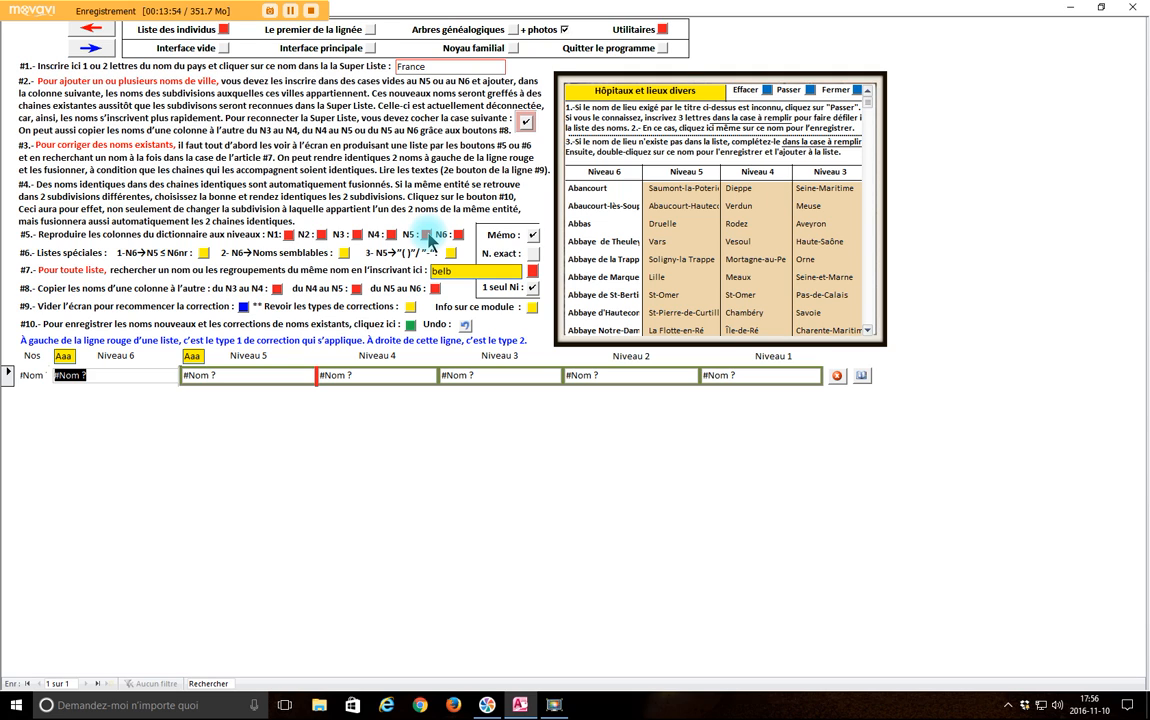
pyautogui.click(428, 237)
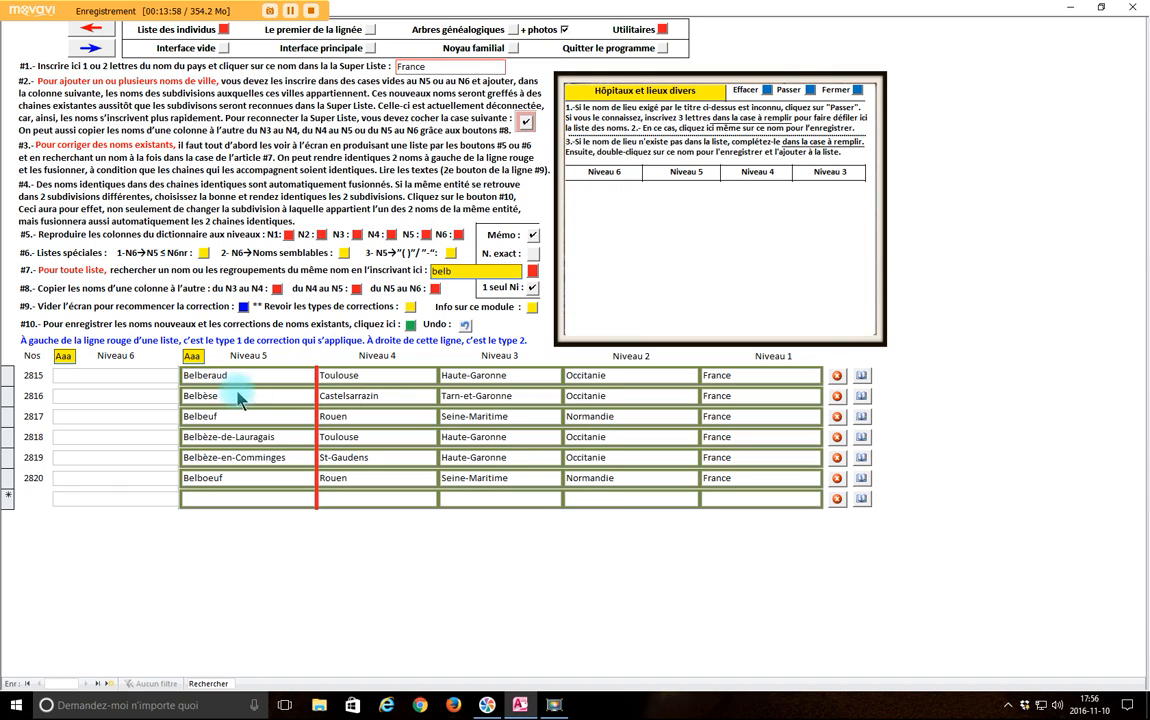
pyautogui.click(188, 380)
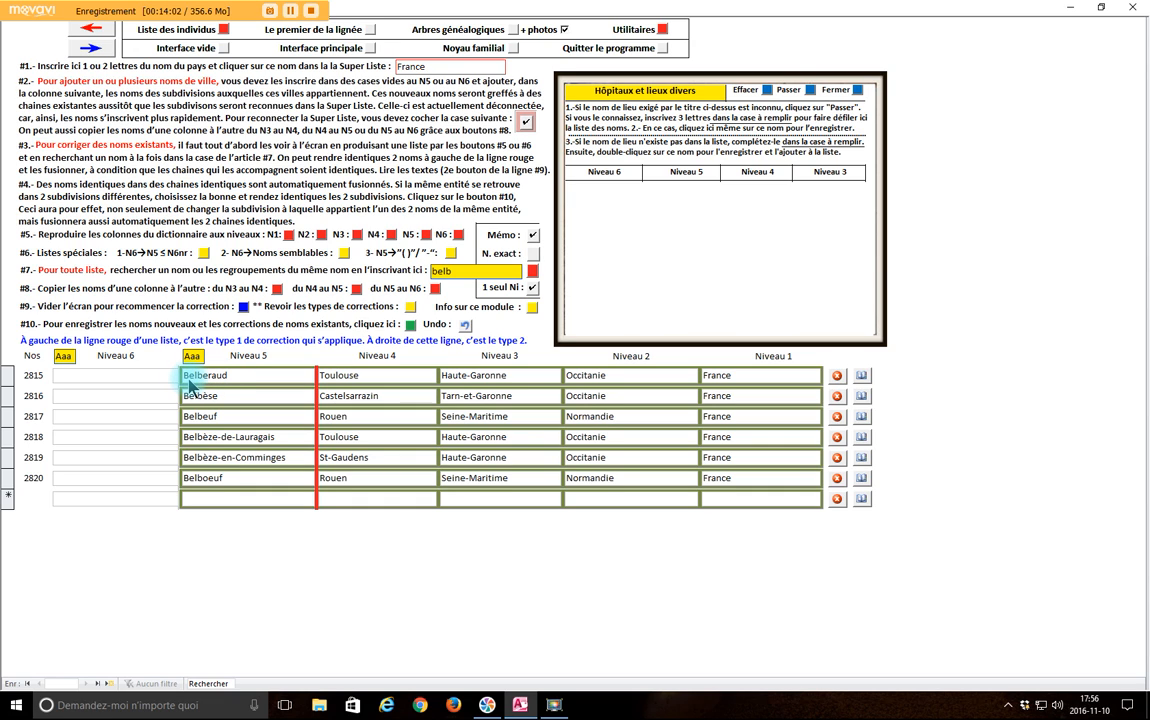
pyautogui.click(197, 385)
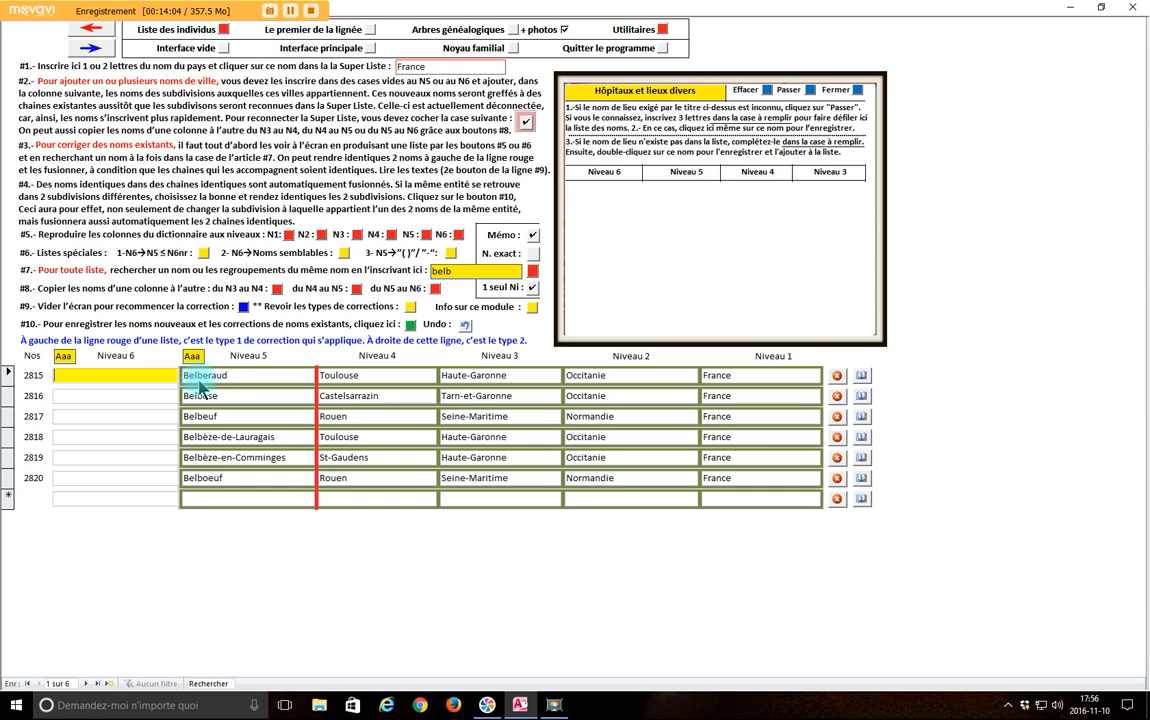
pyautogui.click(248, 377)
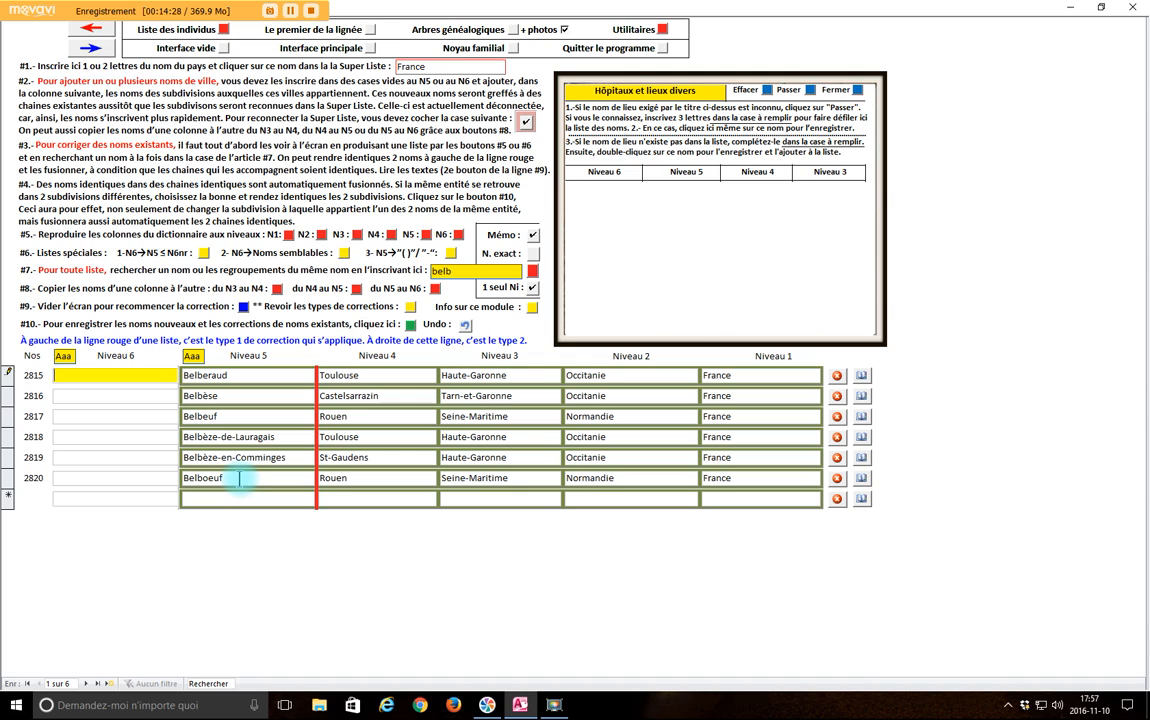
pyautogui.click(229, 417)
pyautogui.press('F2')
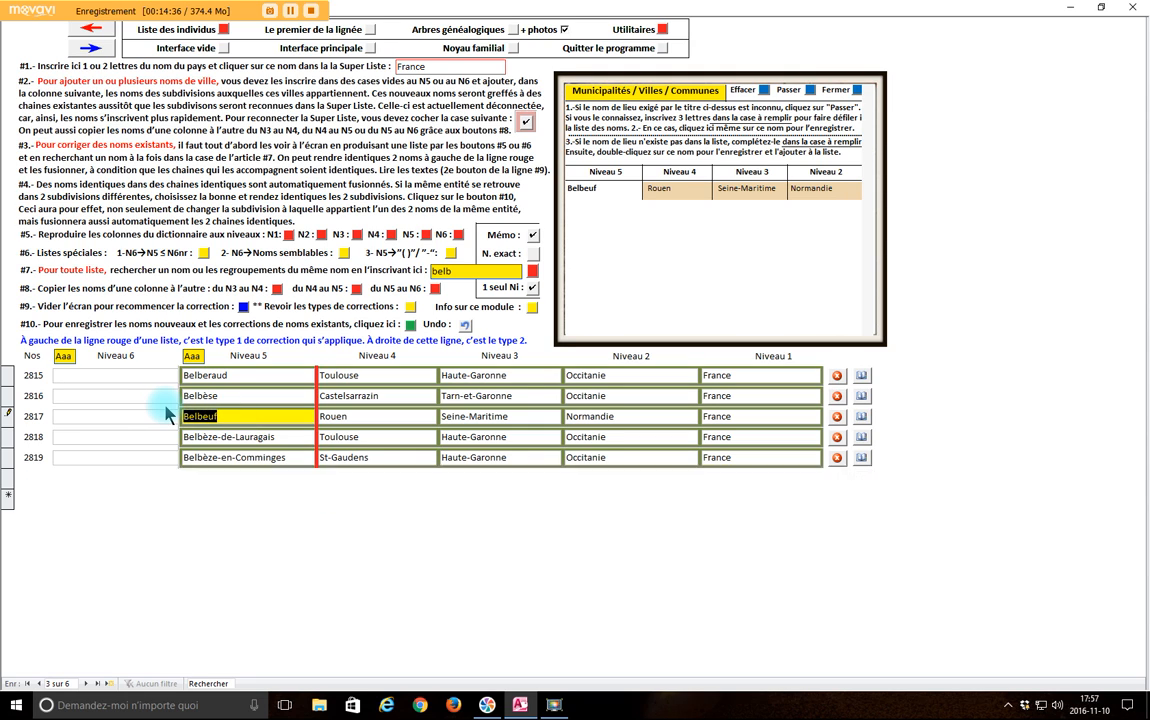
pyautogui.press('Delete')
pyautogui.hotkey('ctrl', 'z')
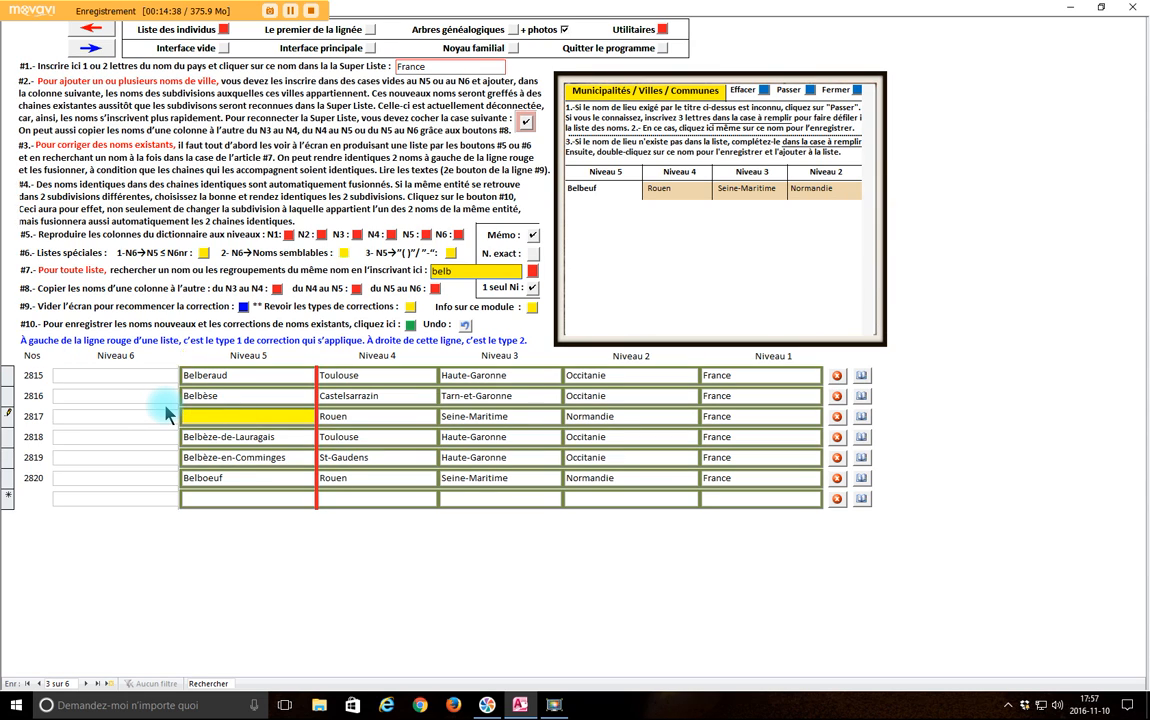
# Step: Correct the level 5 name "Belboeuf" in Rouen to "Belbeuf" and save the correction so the two identical chains merge
pyautogui.click(251, 478)
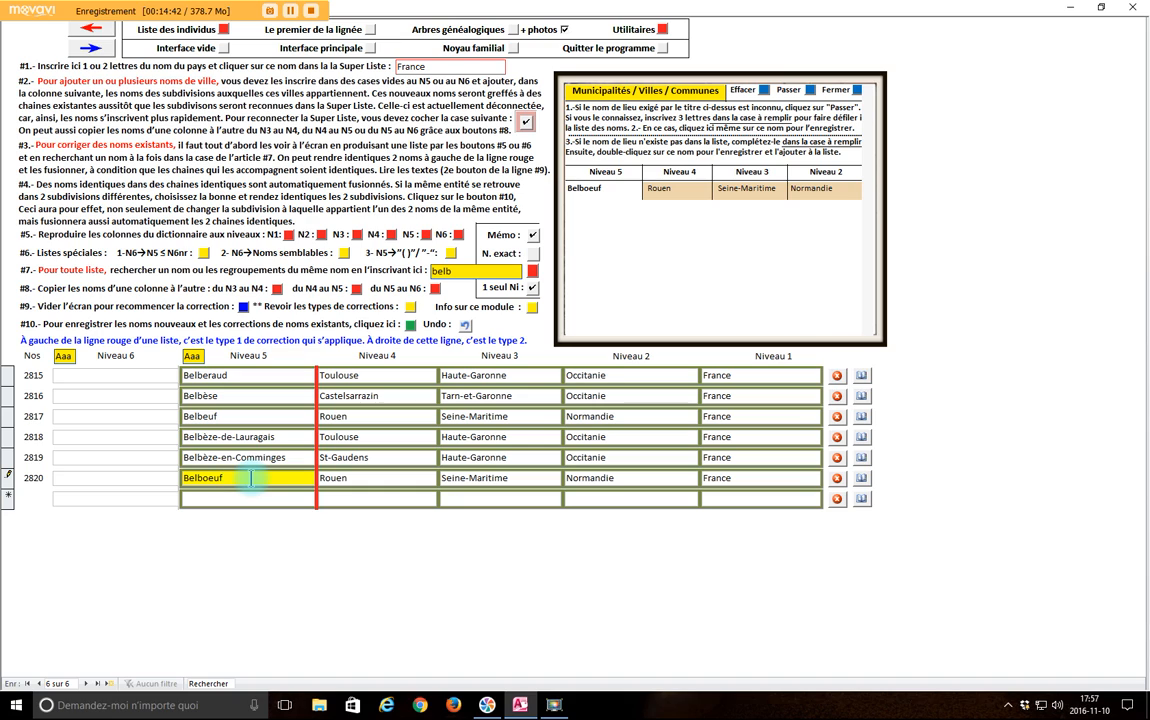
pyautogui.doubleClick(251, 478)
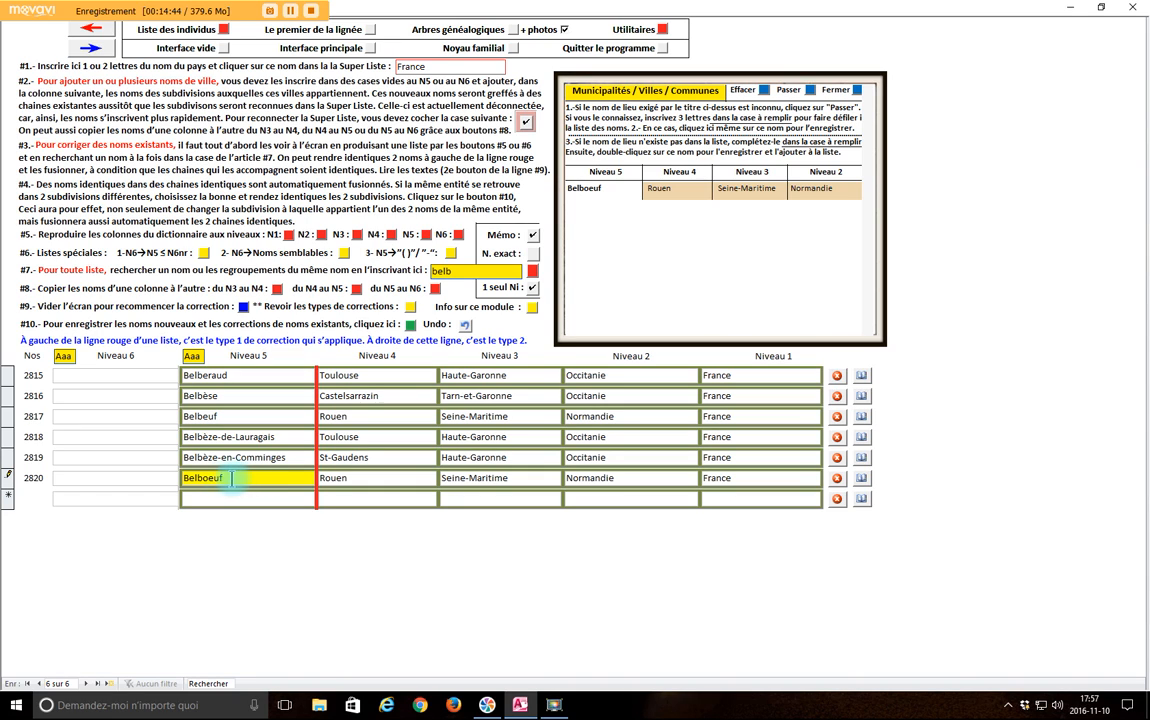
pyautogui.press('Delete')
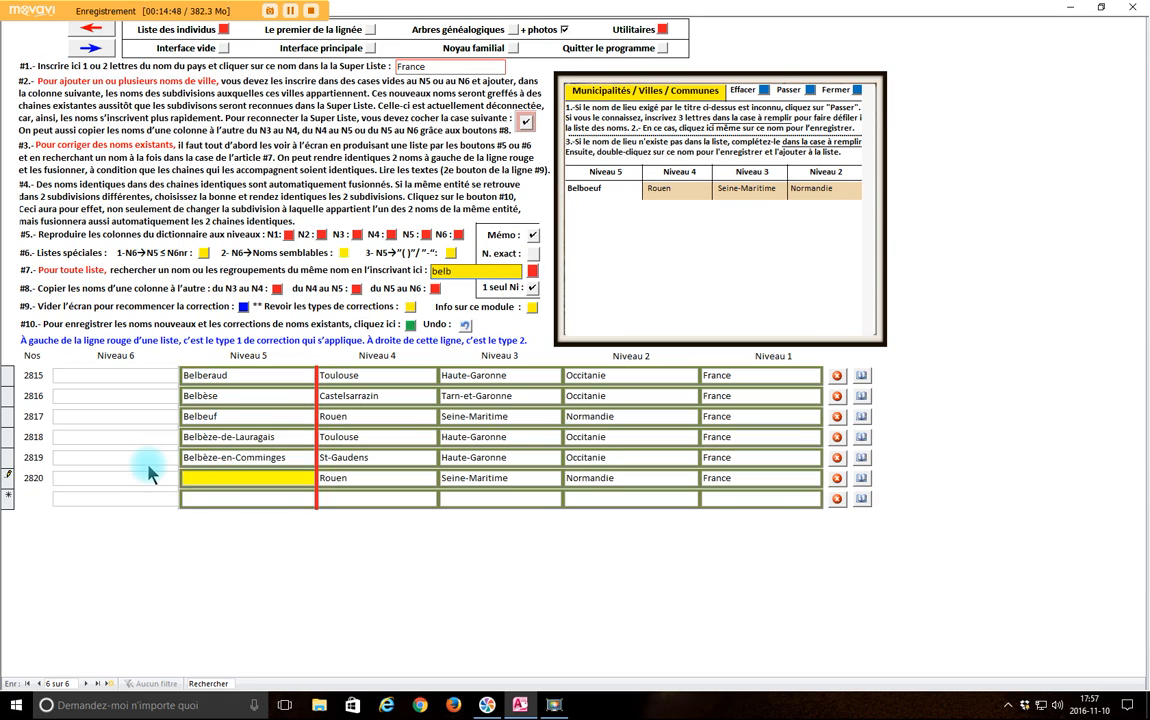
pyautogui.hotkey('ctrl', 'z')
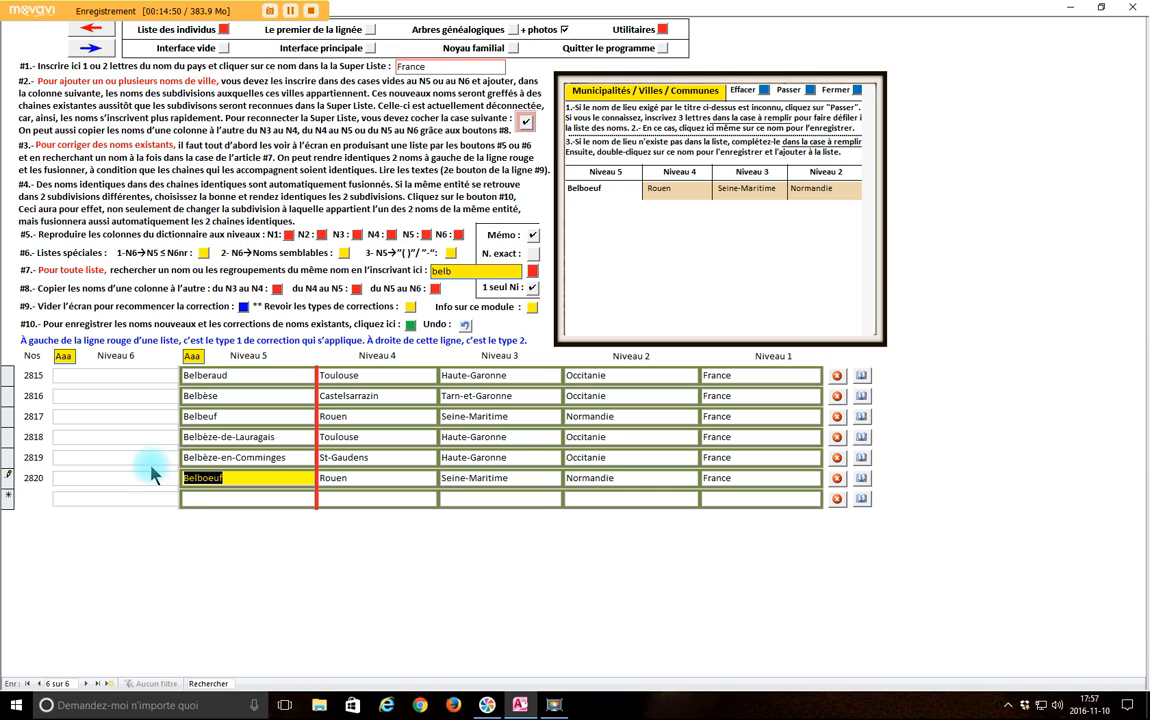
pyautogui.press('Delete')
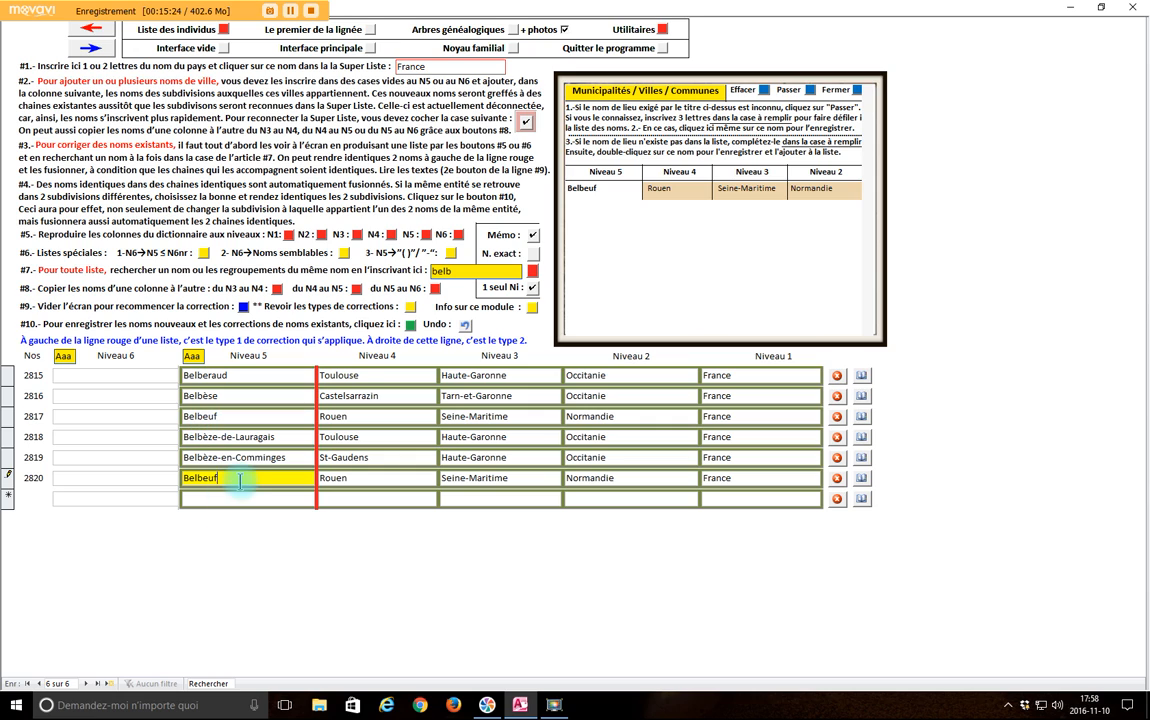
pyautogui.click(411, 326)
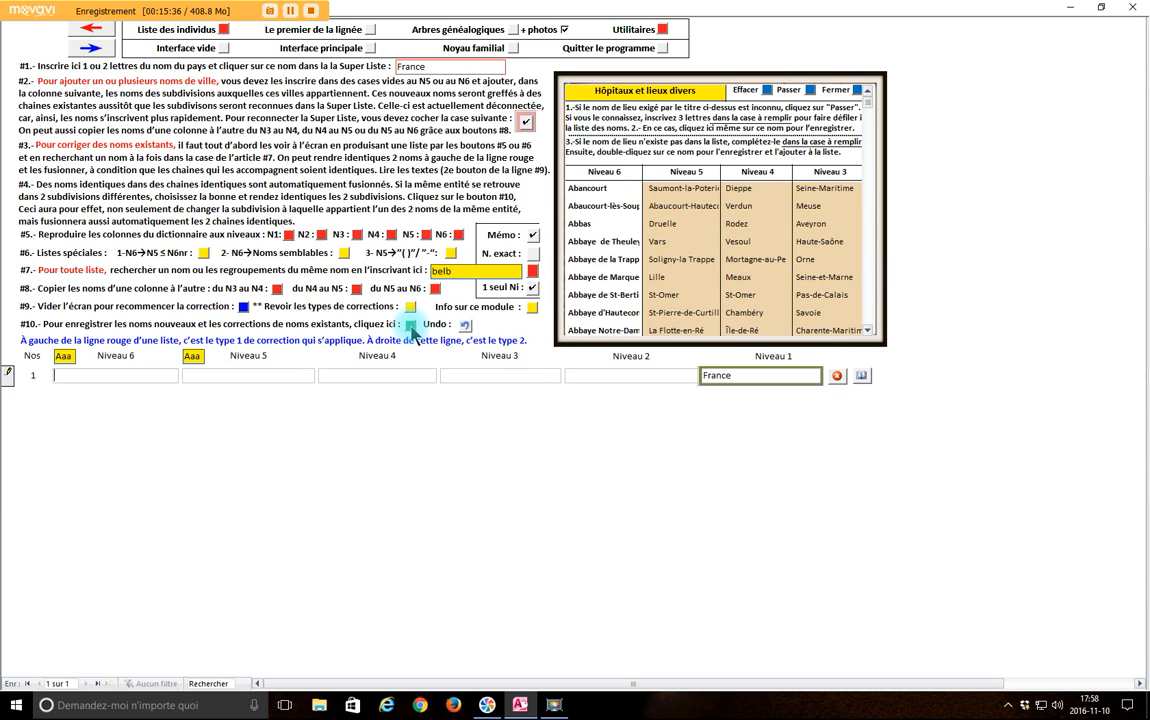
# Step: List the level 5 names of France matching "belb" again to check the merge of the two Rouen communes
pyautogui.click(428, 236)
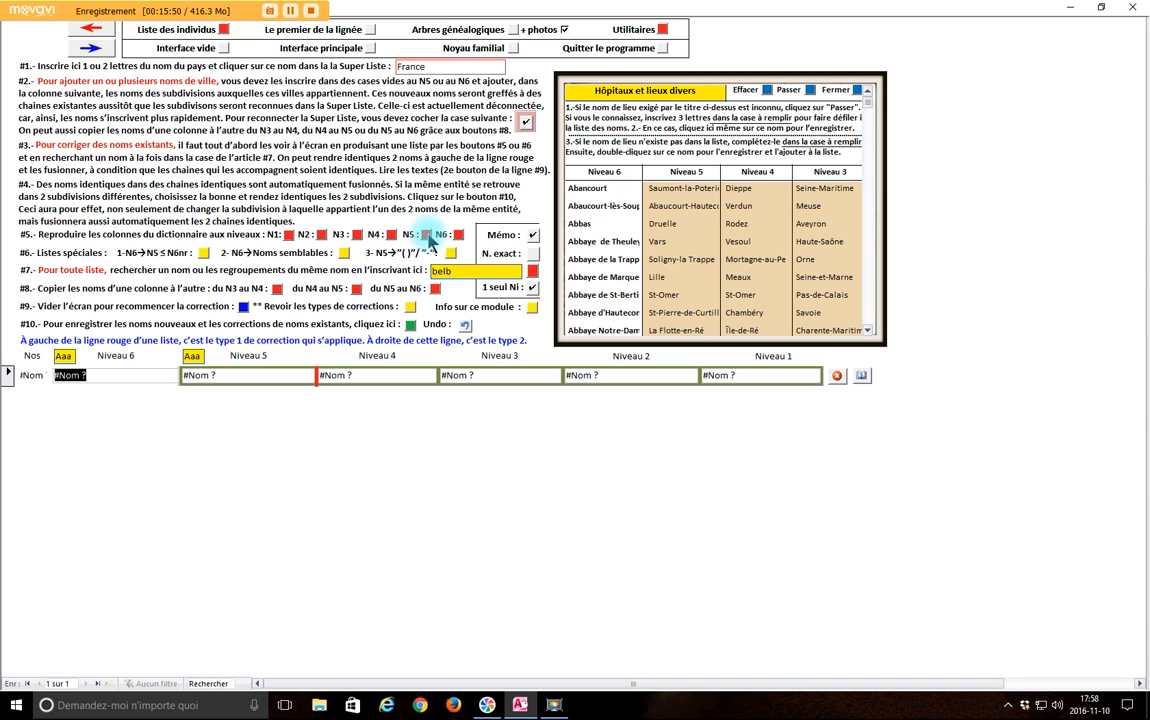
pyautogui.click(426, 234)
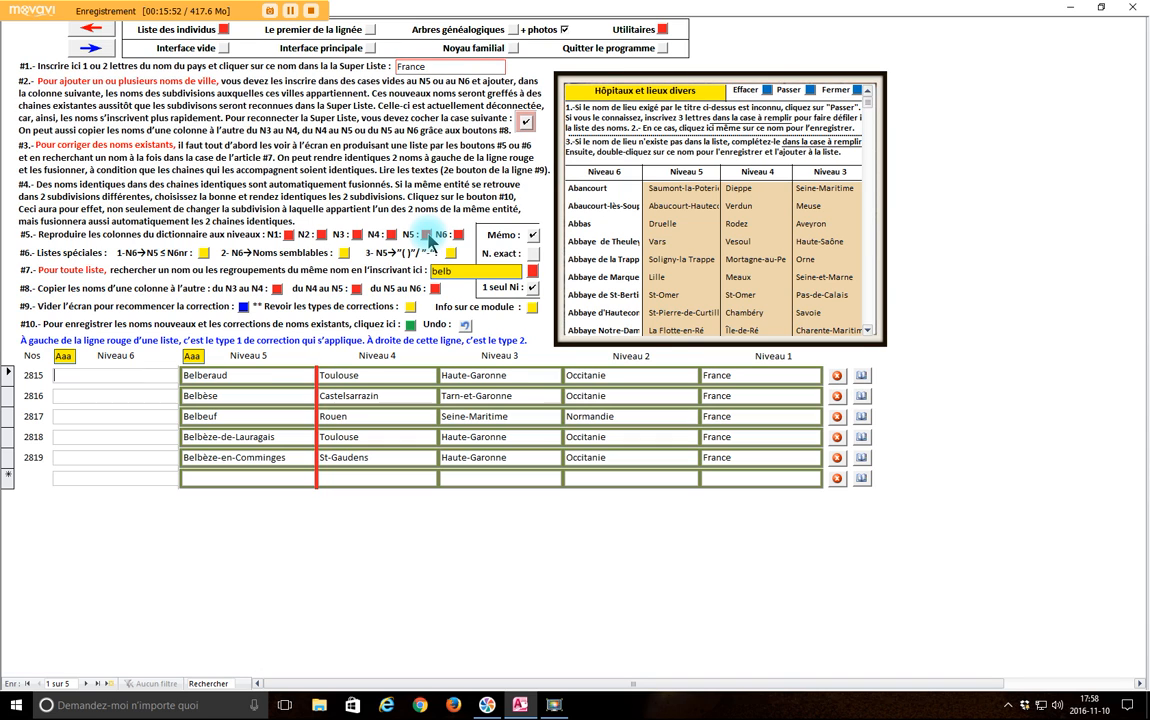
pyautogui.click(190, 381)
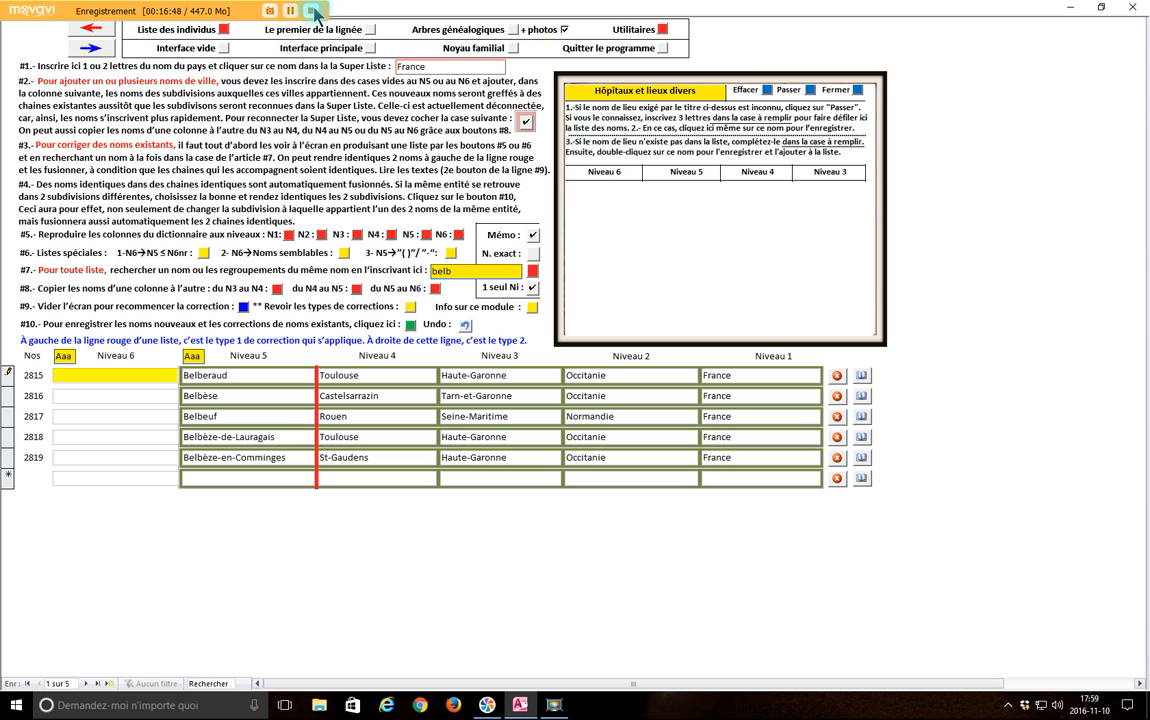
pyautogui.click(313, 11)
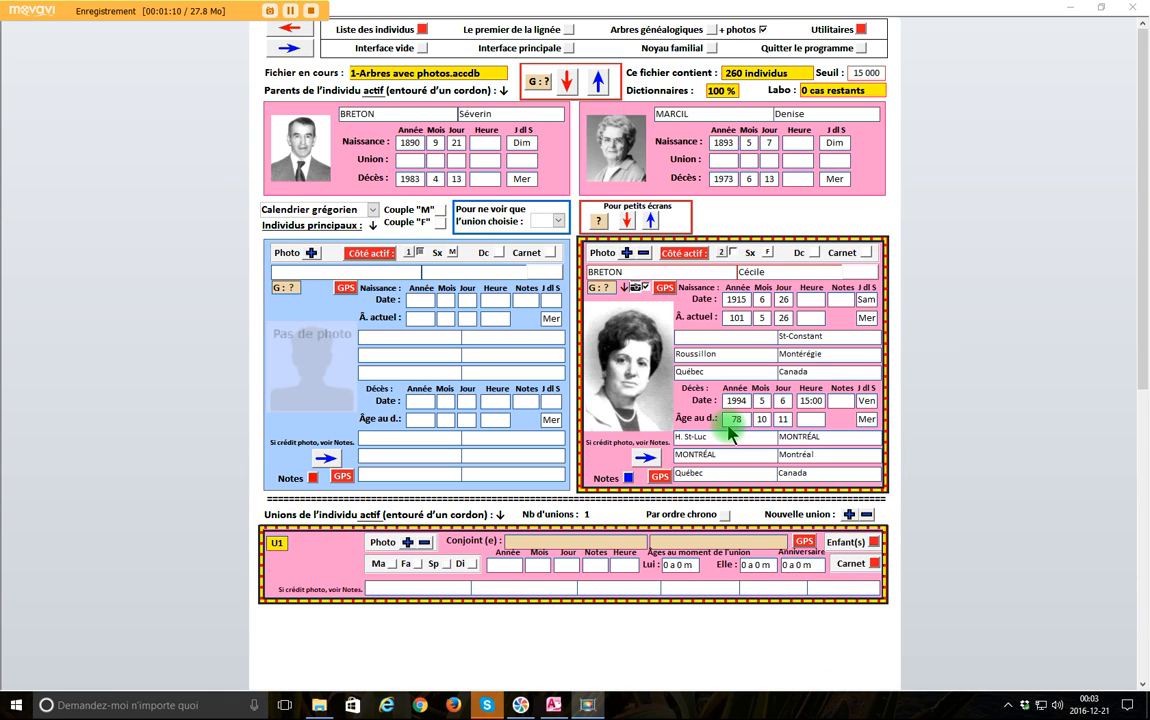
# Step: Toggle the GPS coordinates of the active woman's place of death to see those of the hospital and the city
pyautogui.click(661, 478)
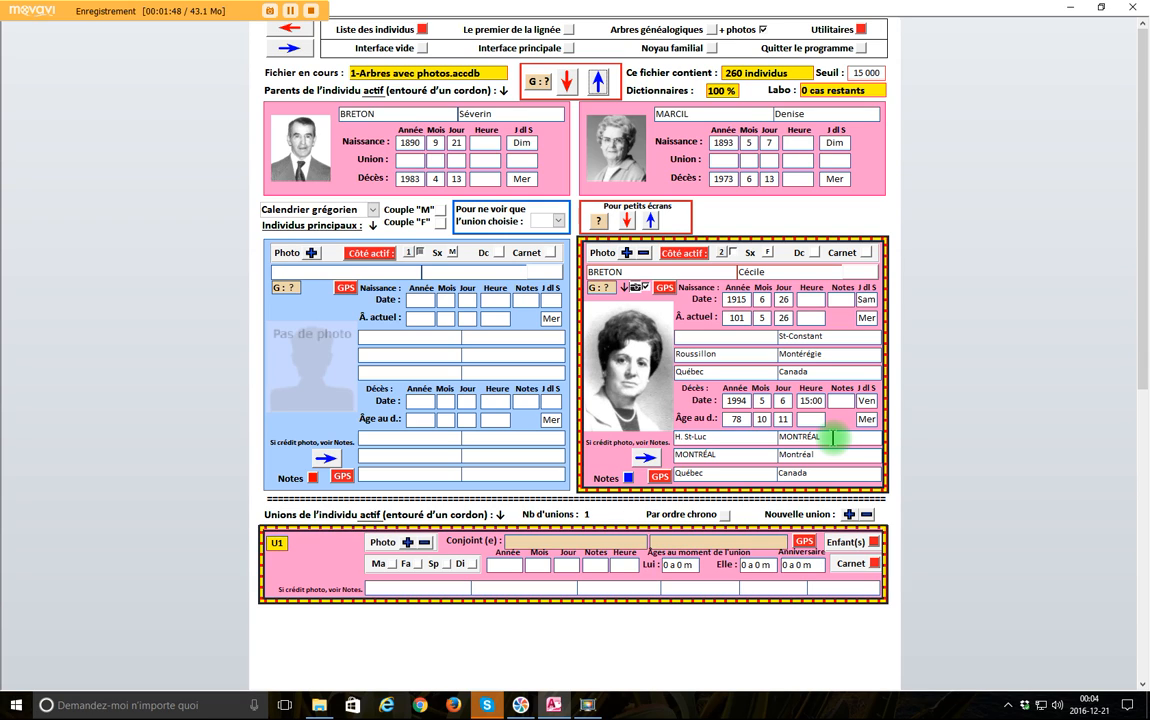
pyautogui.click(660, 478)
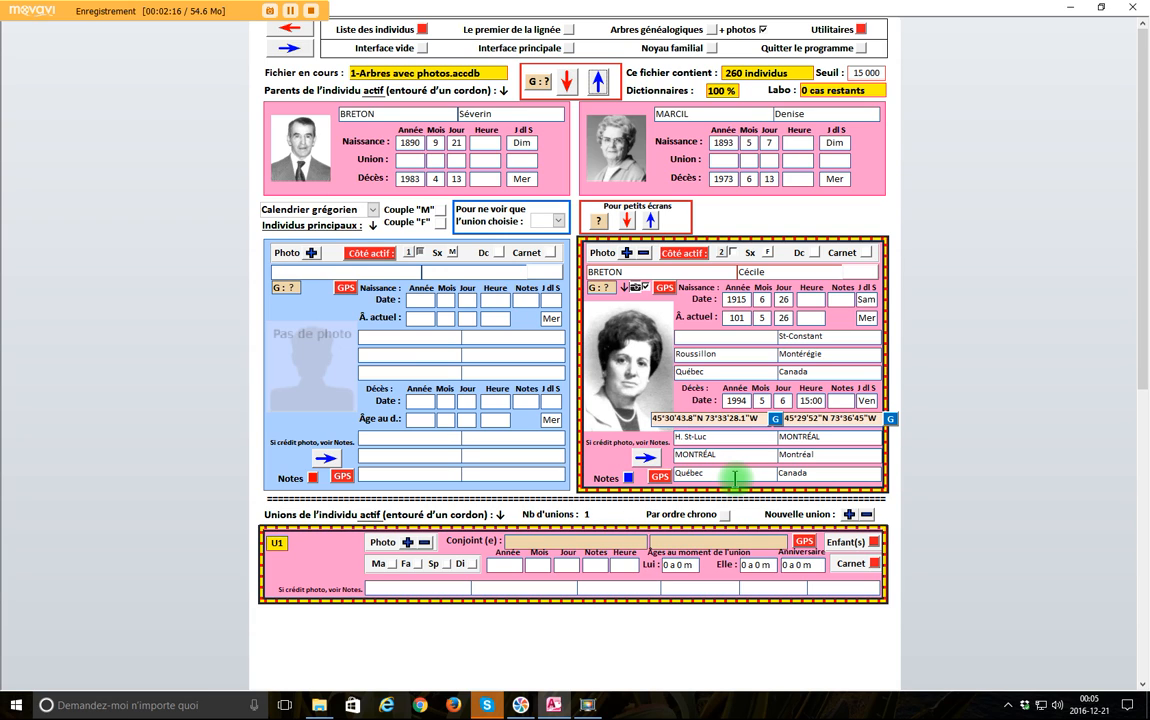
pyautogui.click(666, 487)
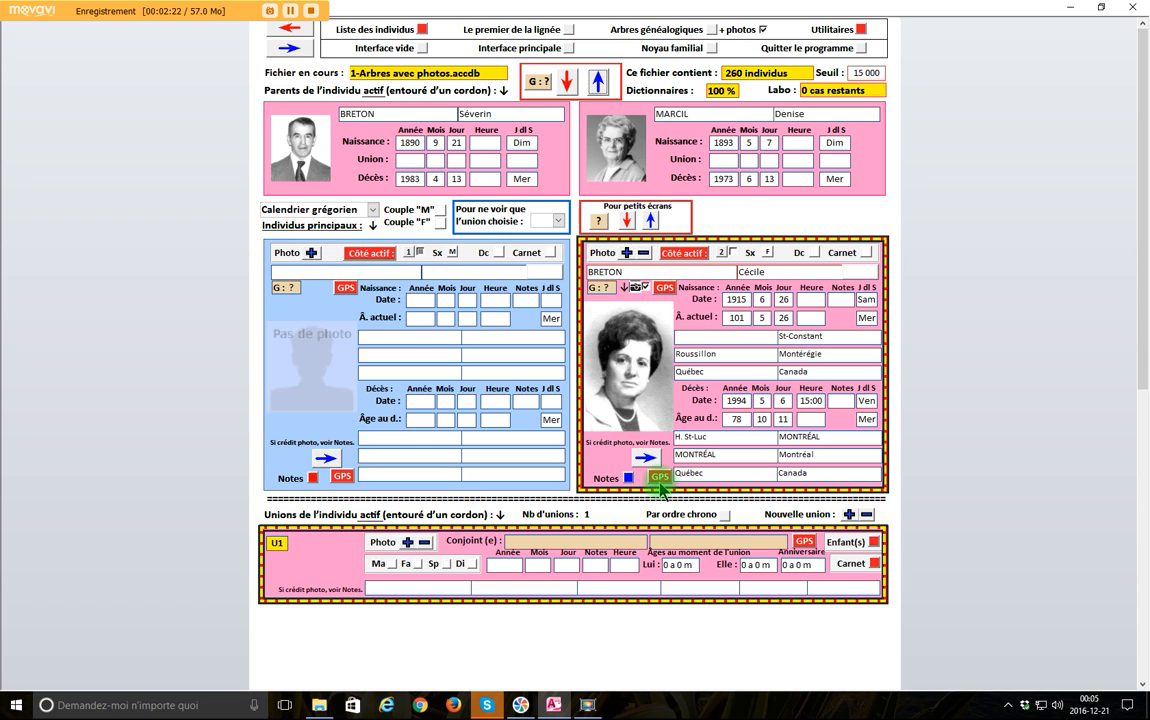
pyautogui.click(660, 479)
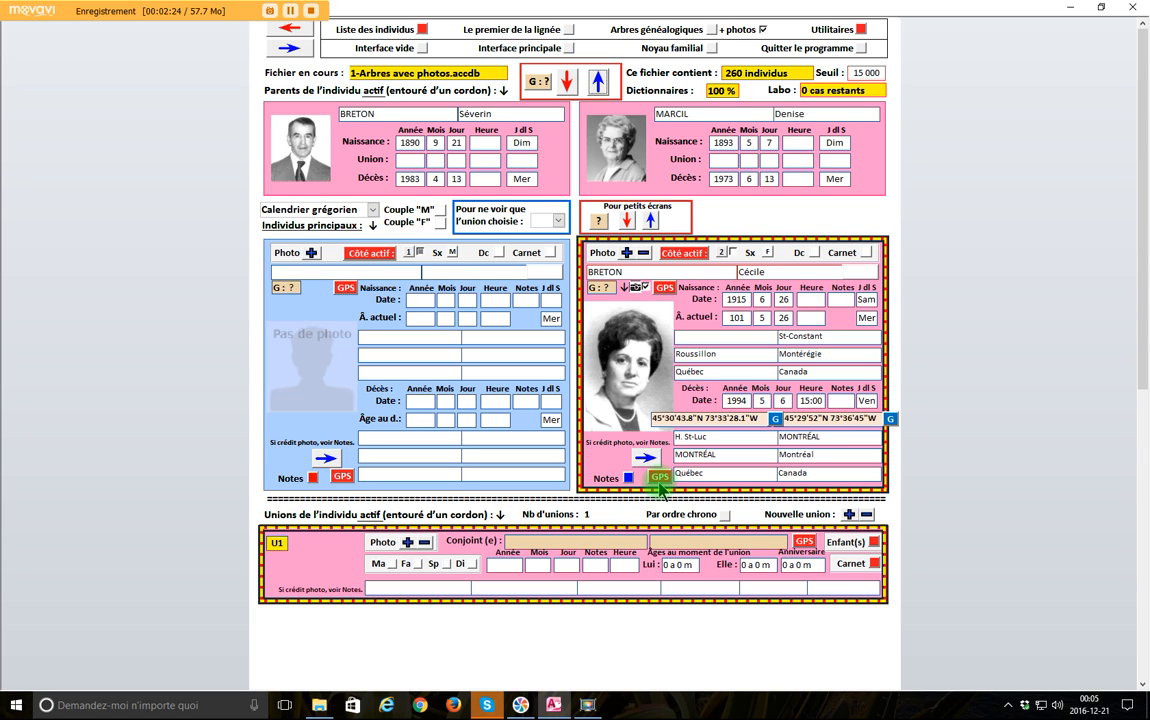
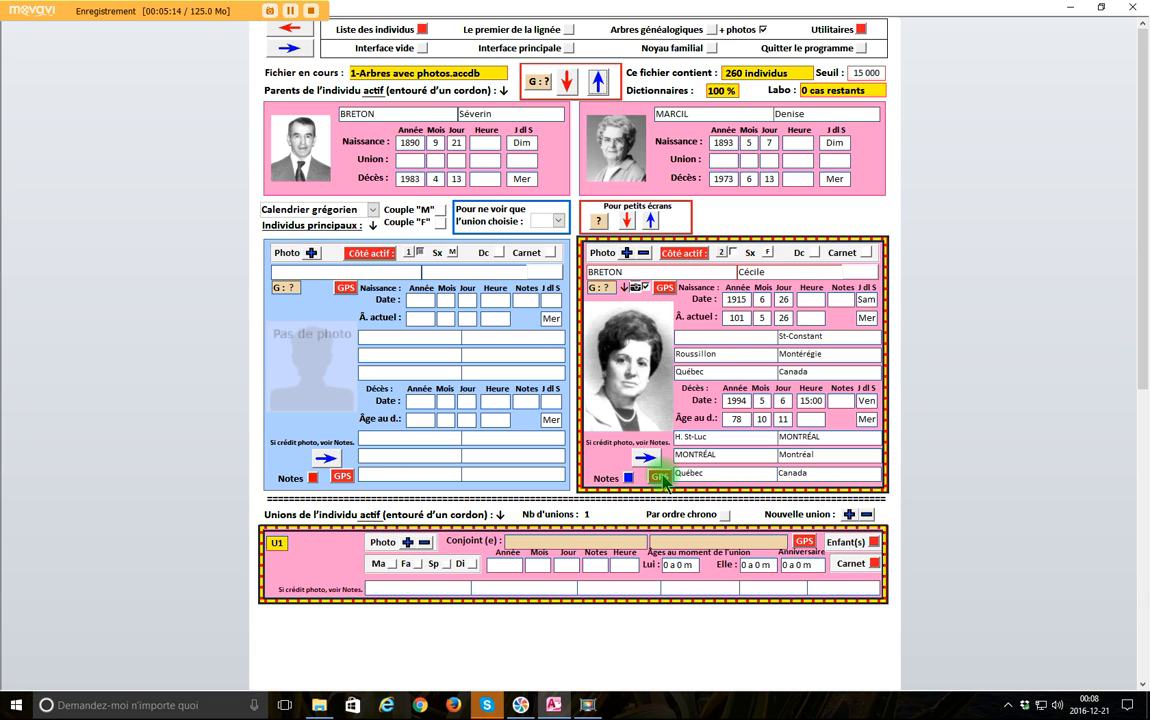
# Step: Open the GPS coordinates of the hospital H. St-Luc in Google Maps and examine the streets around the marker
pyautogui.click(660, 477)
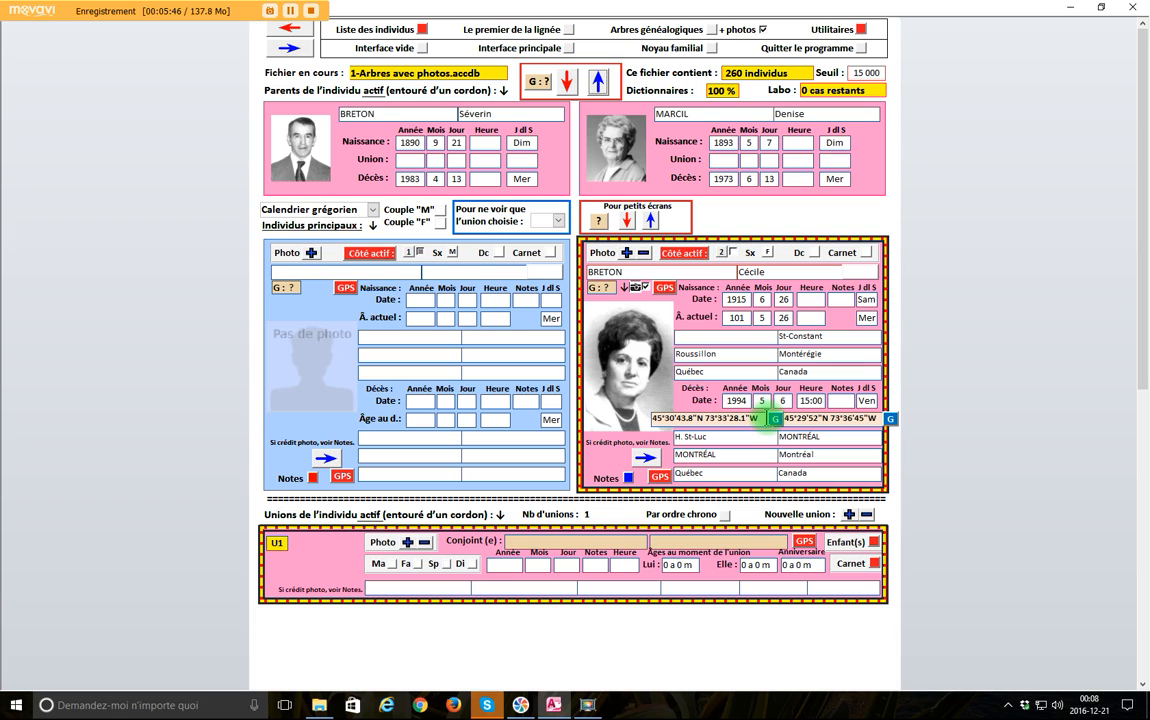
pyautogui.click(774, 418)
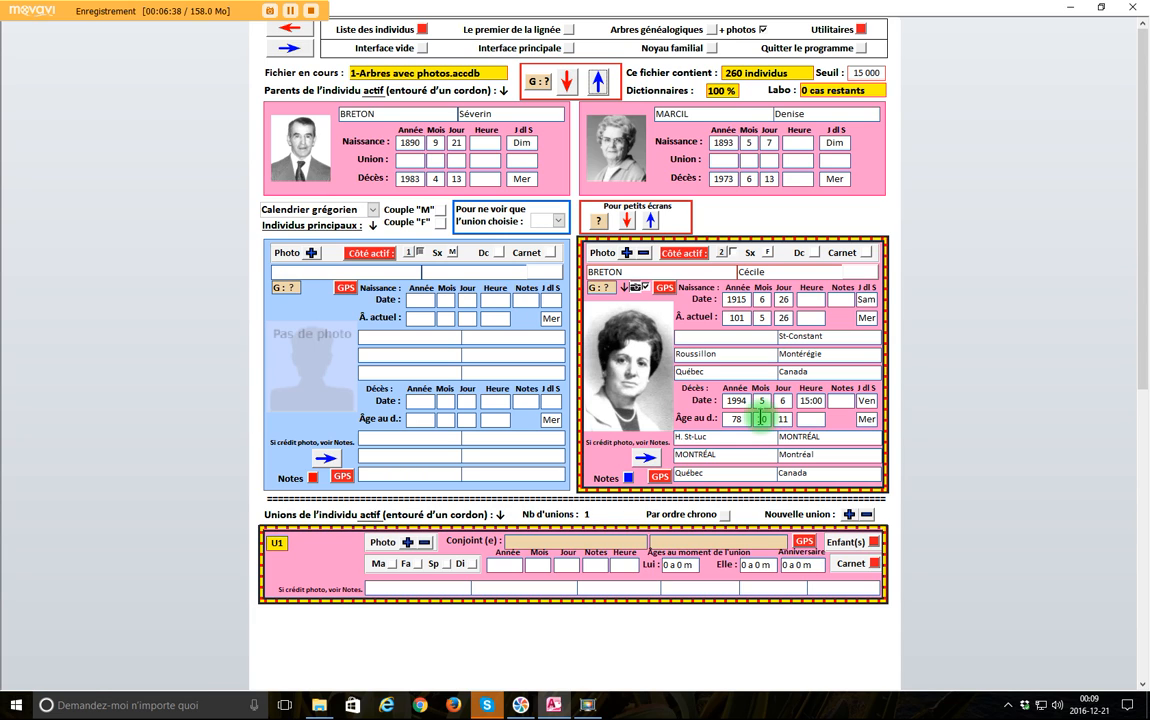
pyautogui.click(659, 477)
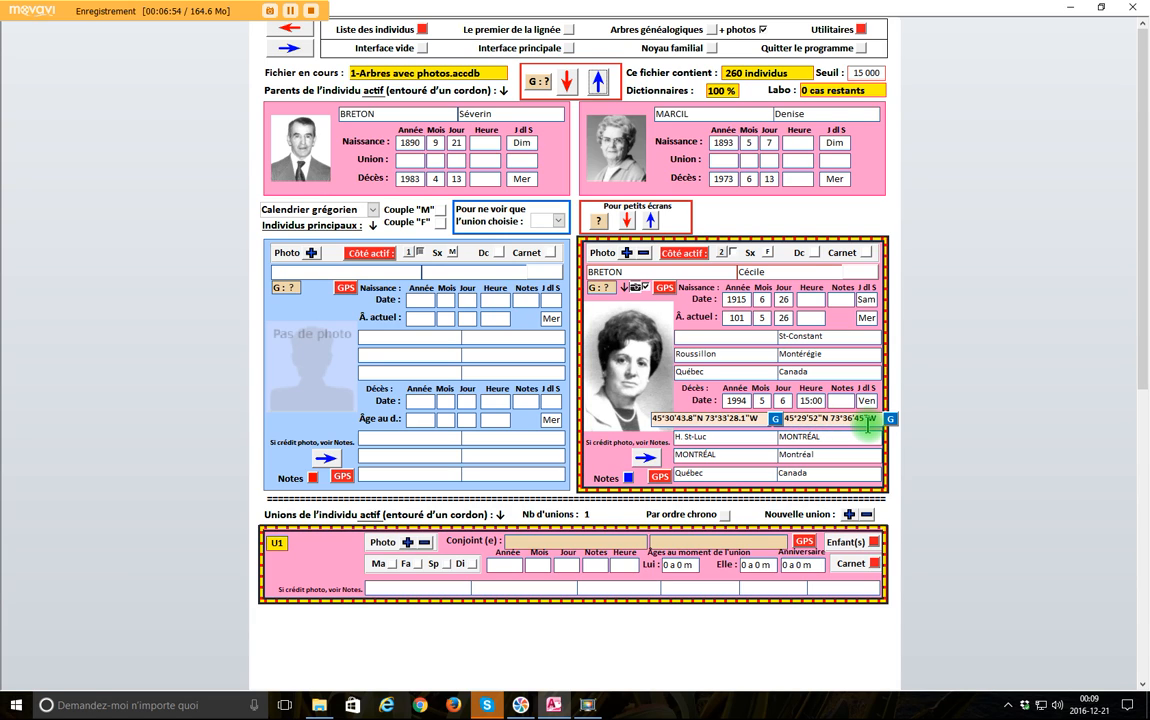
pyautogui.click(779, 427)
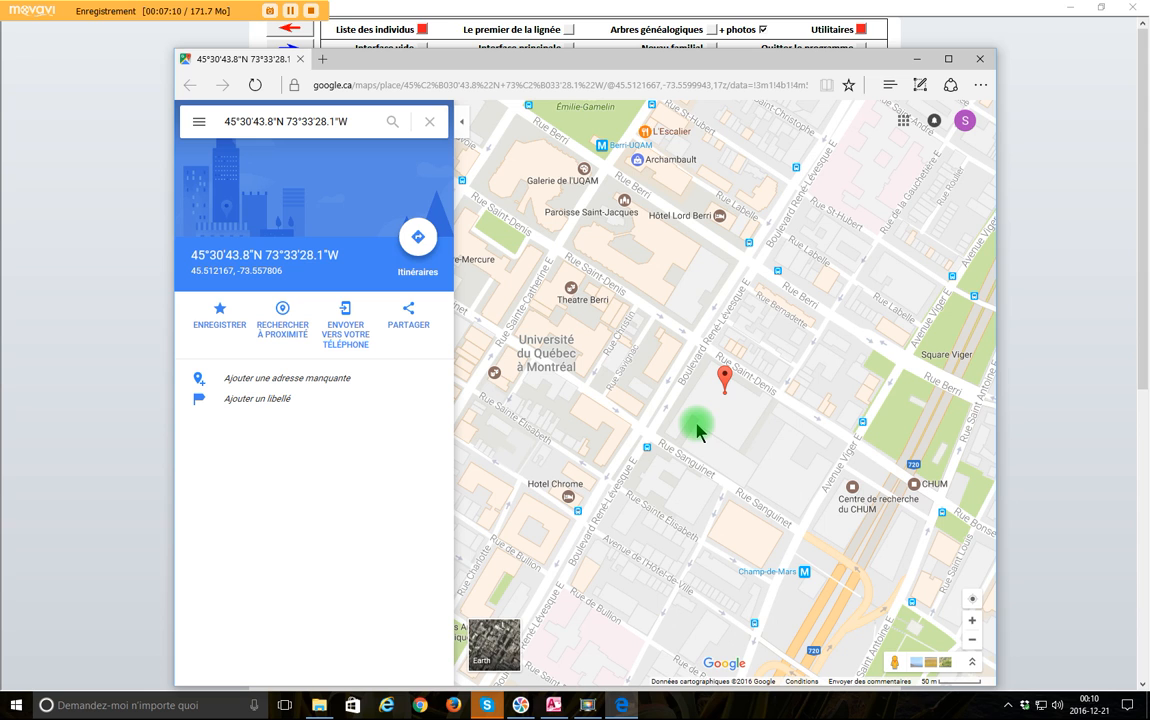
pyautogui.scroll(-2, 732, 449)
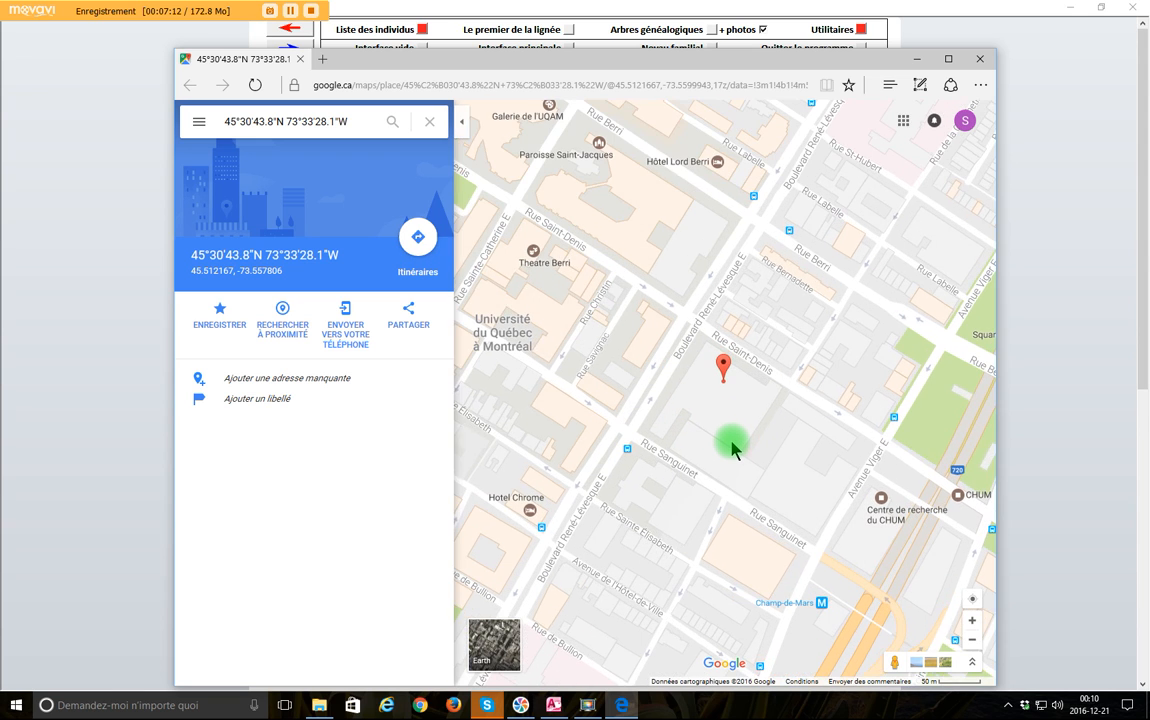
pyautogui.scroll(1, 732, 449)
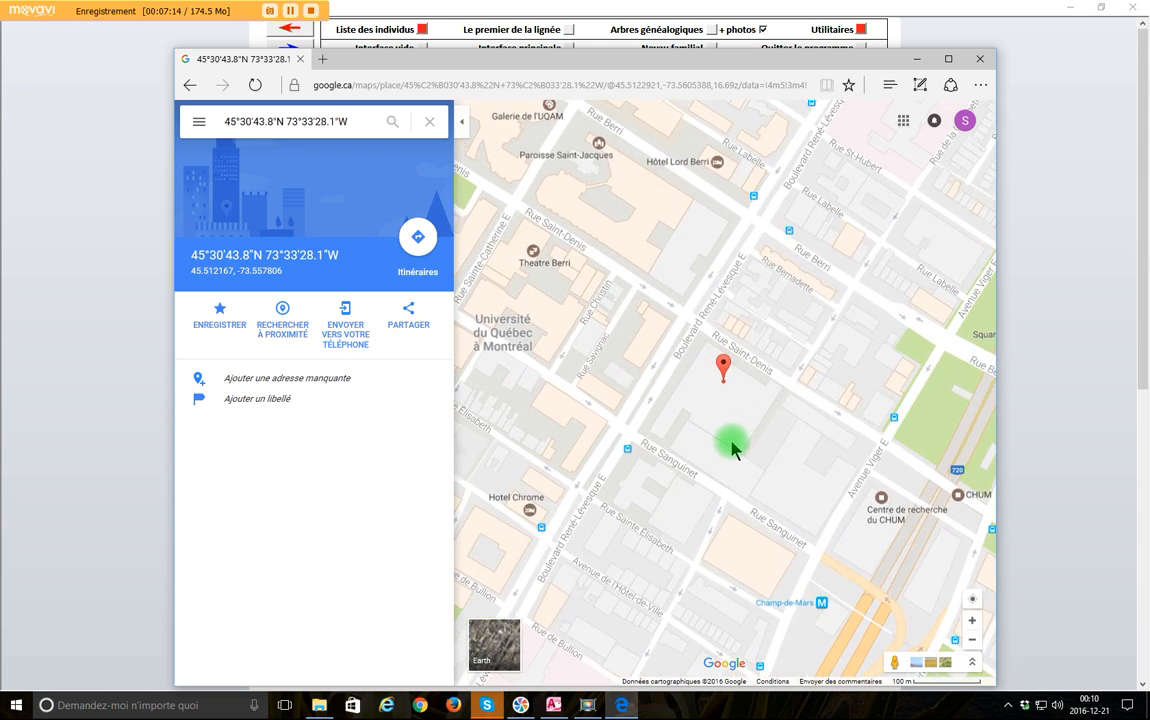
pyautogui.scroll(1, 732, 449)
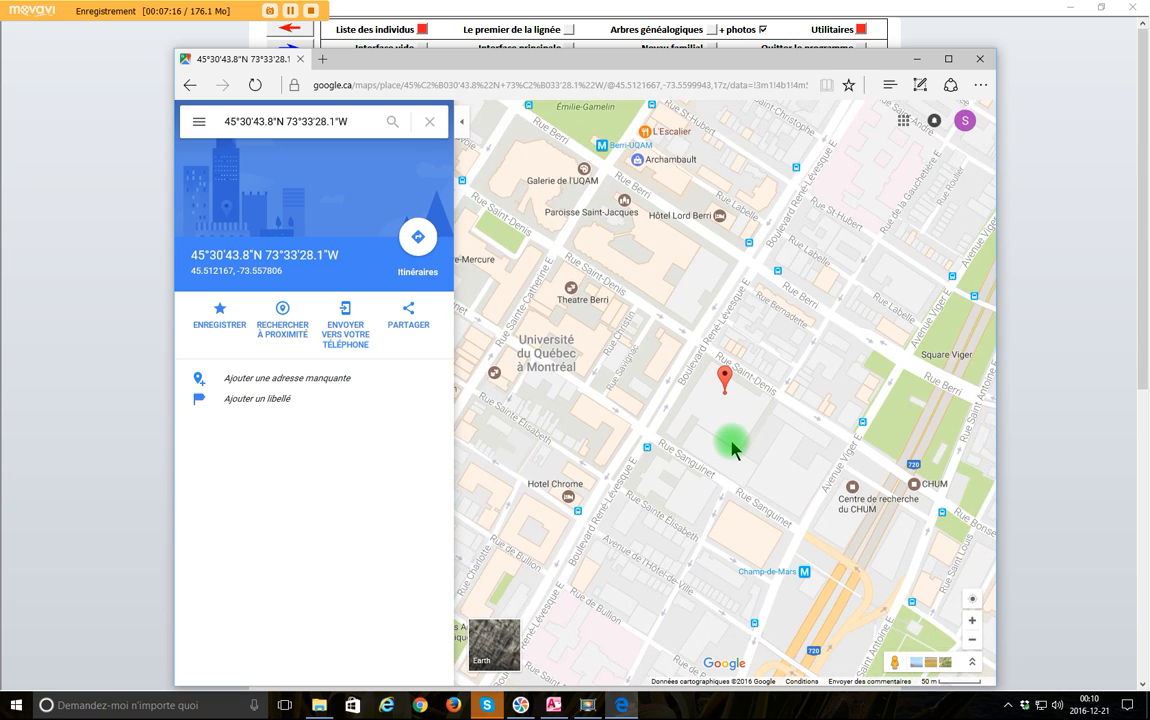
pyautogui.scroll(1, 732, 449)
pyautogui.scroll(-1, 732, 449)
pyautogui.scroll(1, 732, 449)
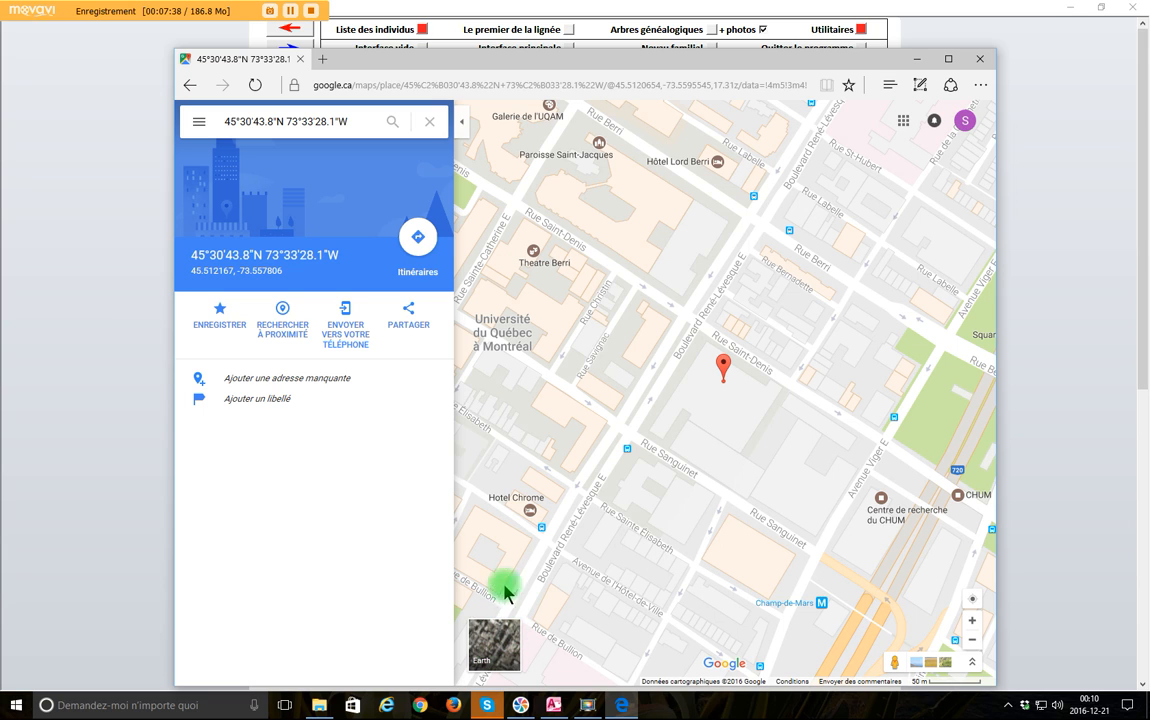
# Step: Change the map to the satellite view and examine the buildings at the marker closely to identify the hospital
pyautogui.click(508, 647)
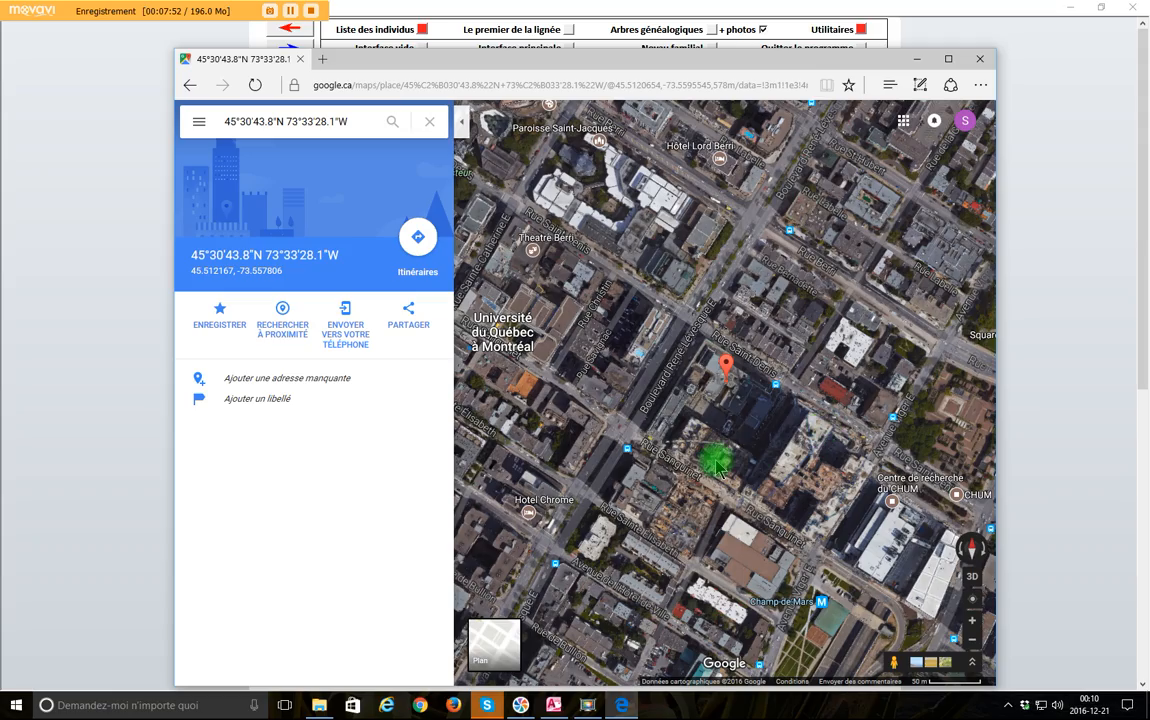
pyautogui.scroll(2, 716, 462)
pyautogui.scroll(-1, 716, 462)
pyautogui.scroll(1, 716, 462)
pyautogui.scroll(-1, 716, 462)
pyautogui.scroll(1, 716, 462)
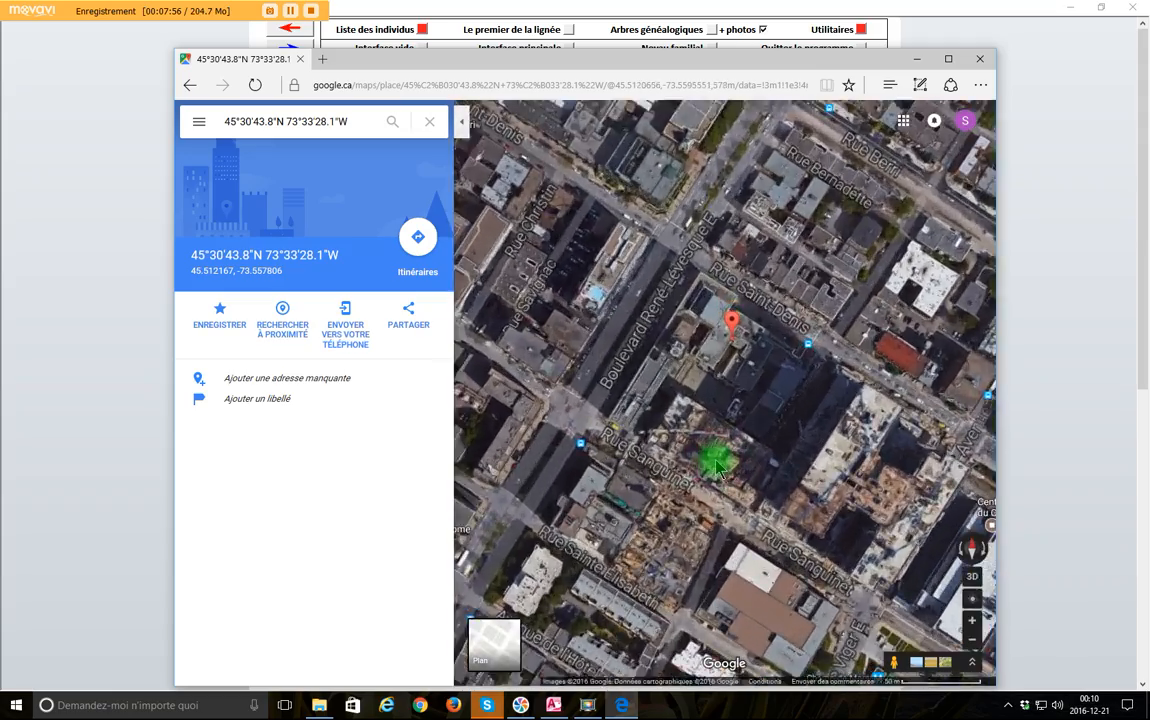
pyautogui.scroll(2, 716, 462)
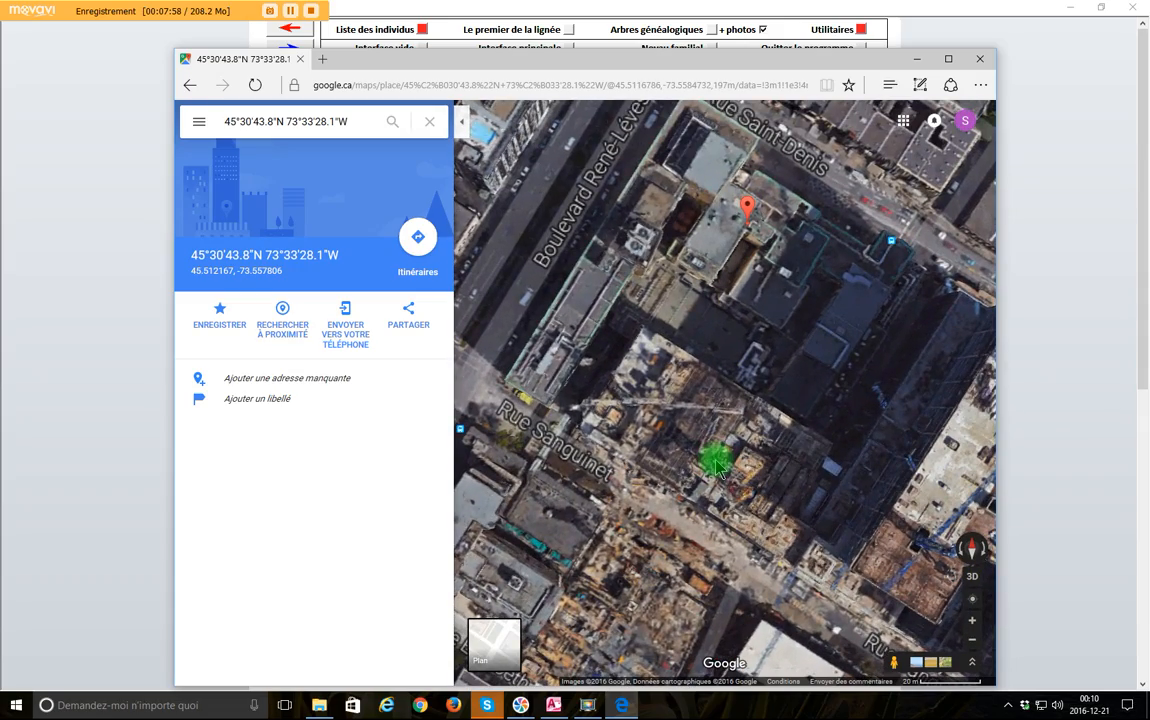
pyautogui.moveTo(716, 462); pyautogui.dragTo(771, 428)
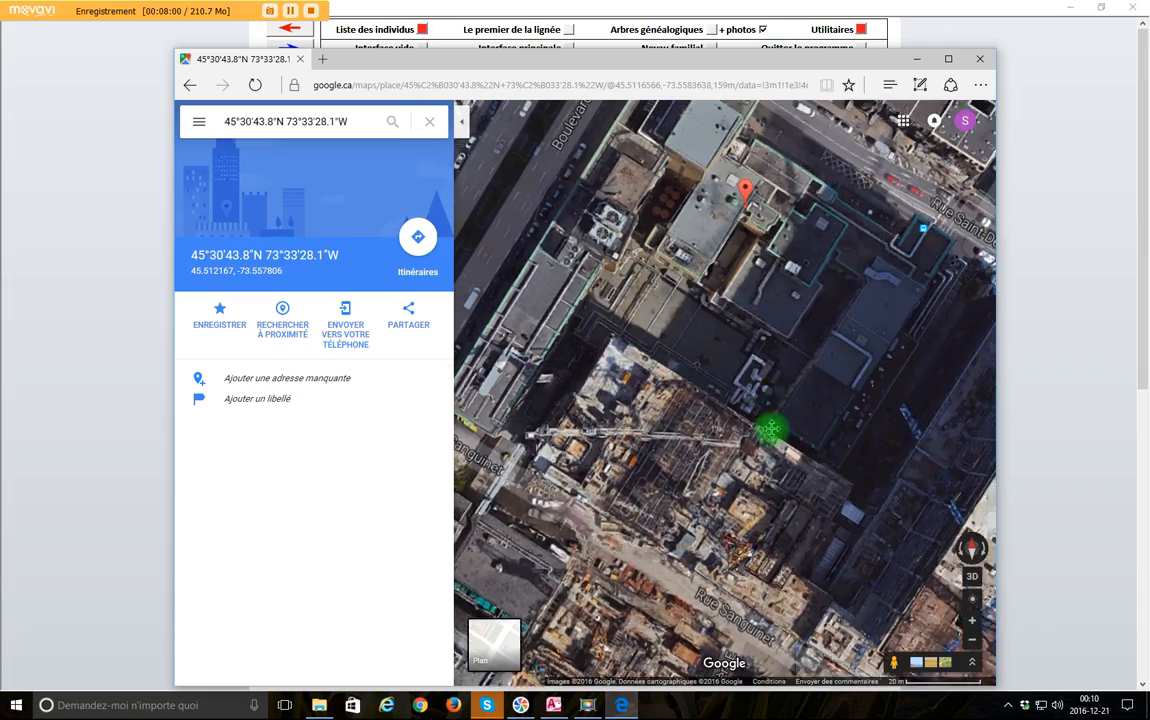
pyautogui.scroll(2, 771, 428)
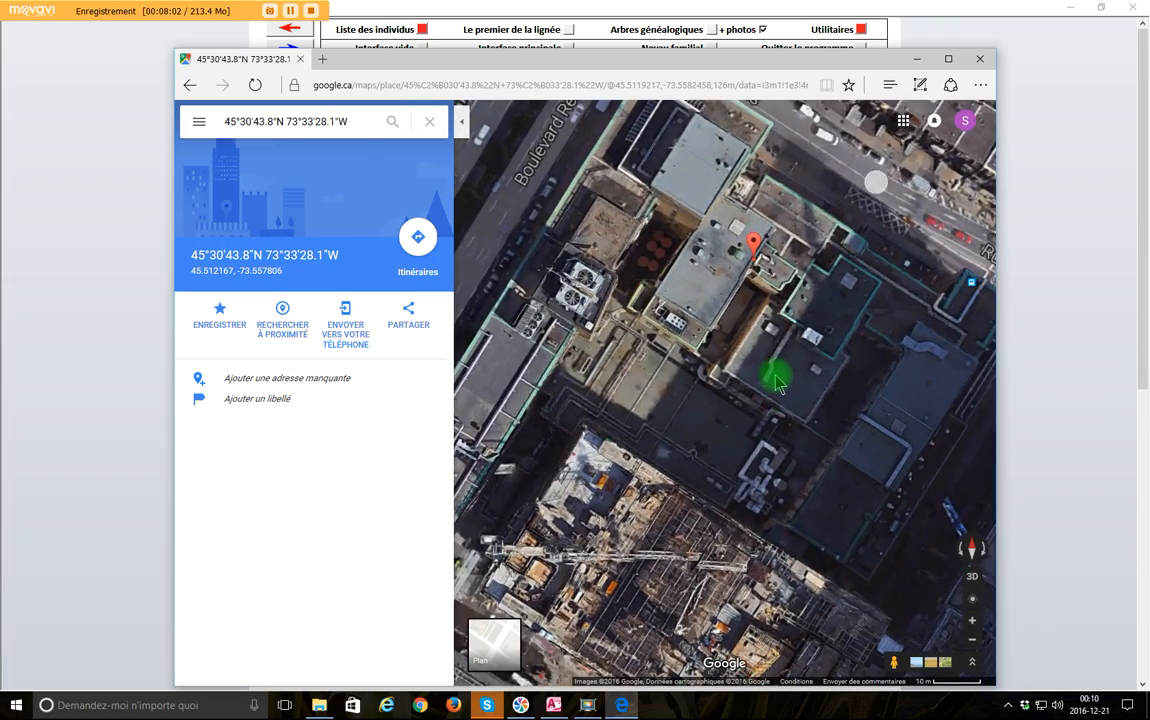
pyautogui.scroll(1, 778, 383)
pyautogui.scroll(2, 770, 462)
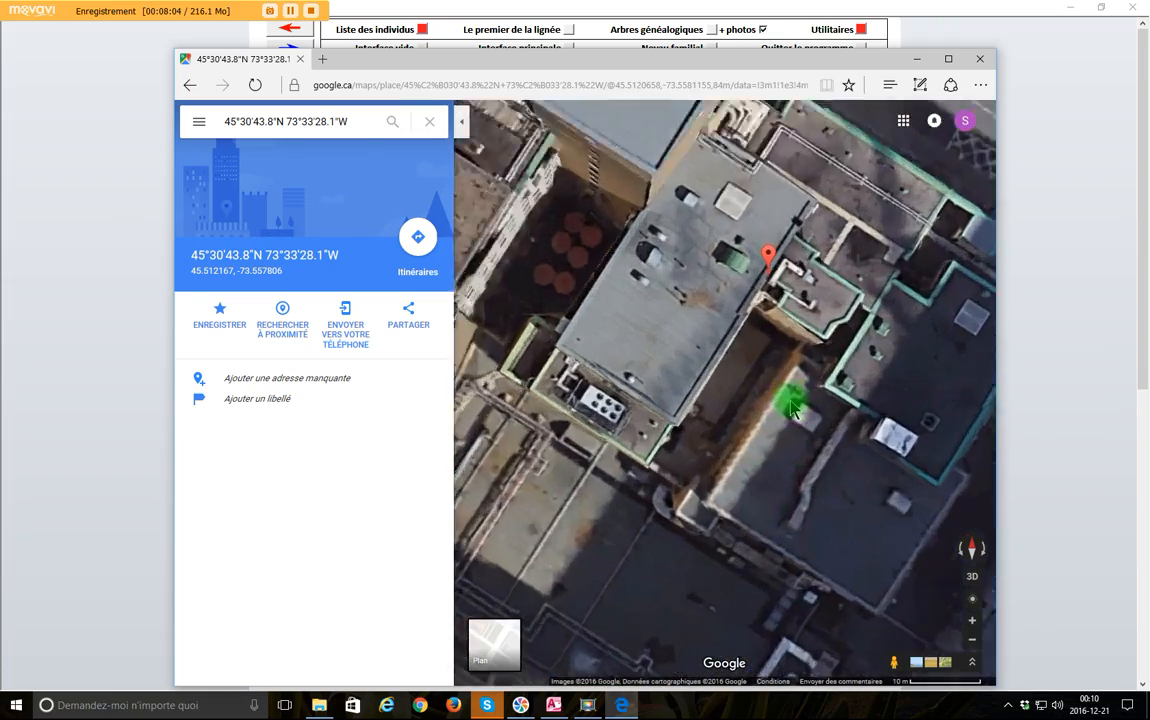
pyautogui.scroll(2, 792, 408)
pyautogui.scroll(-2, 770, 267)
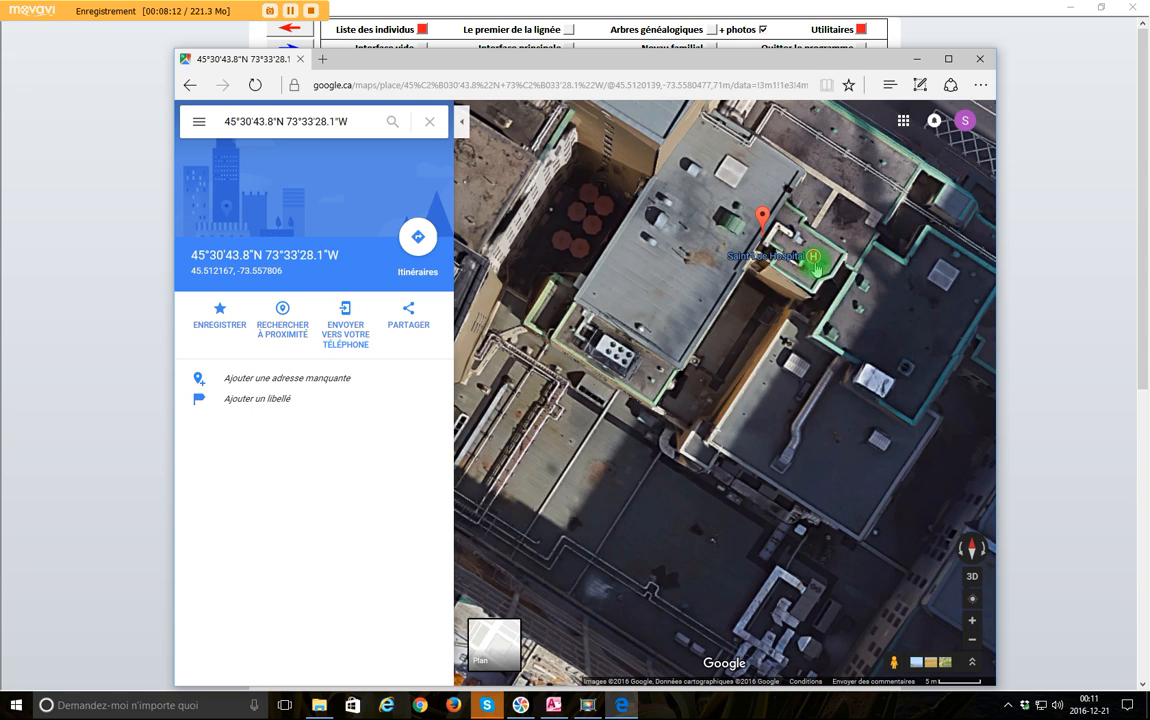
pyautogui.moveTo(779, 266)
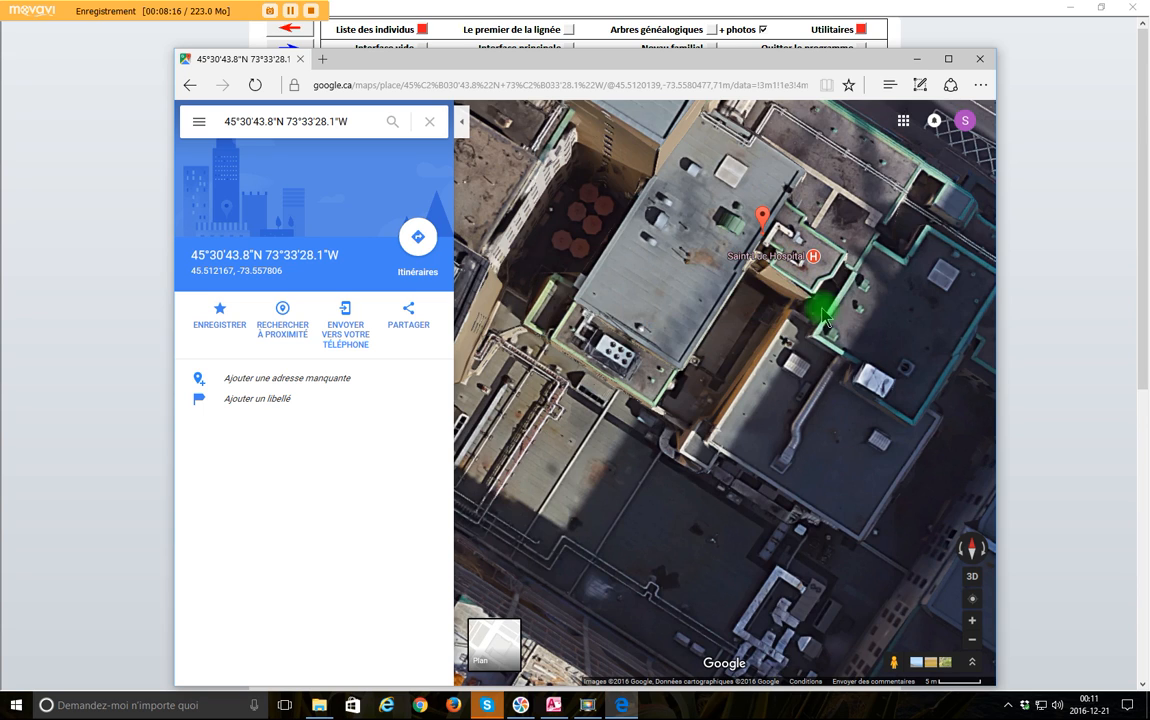
pyautogui.moveTo(815, 258)
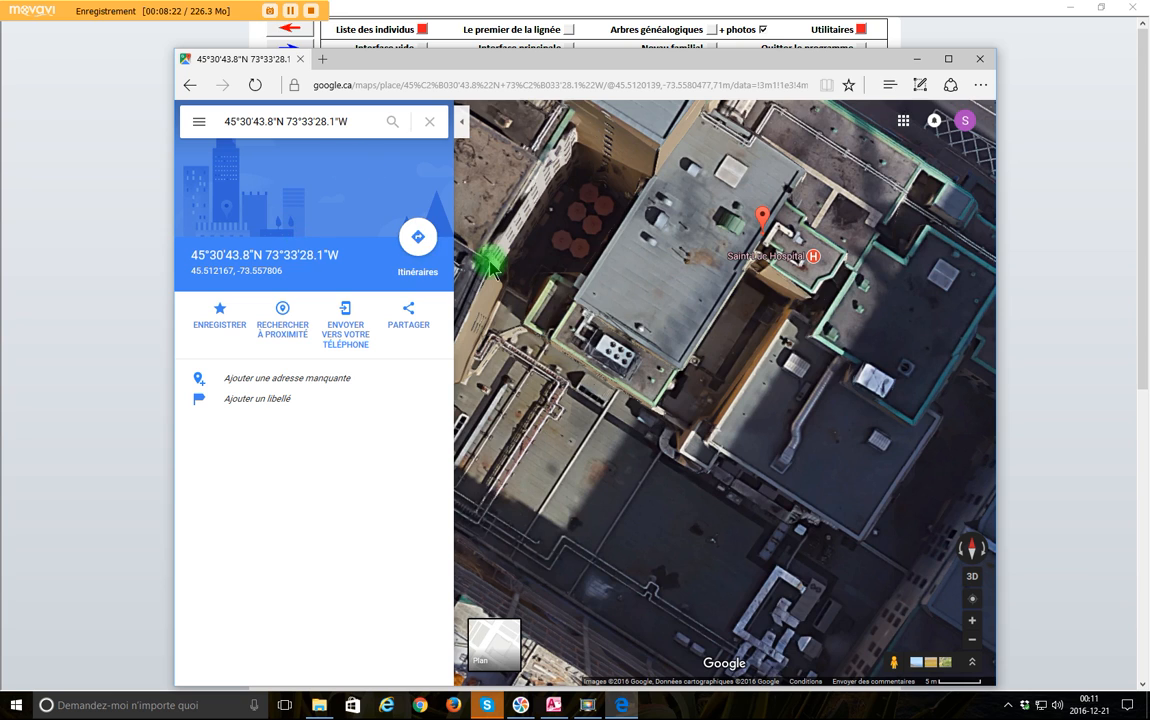
# Step: Open the Saint-Luc Hospital place details on the map and browse its photos, going back to the one of the stone church steeple
pyautogui.click(812, 262)
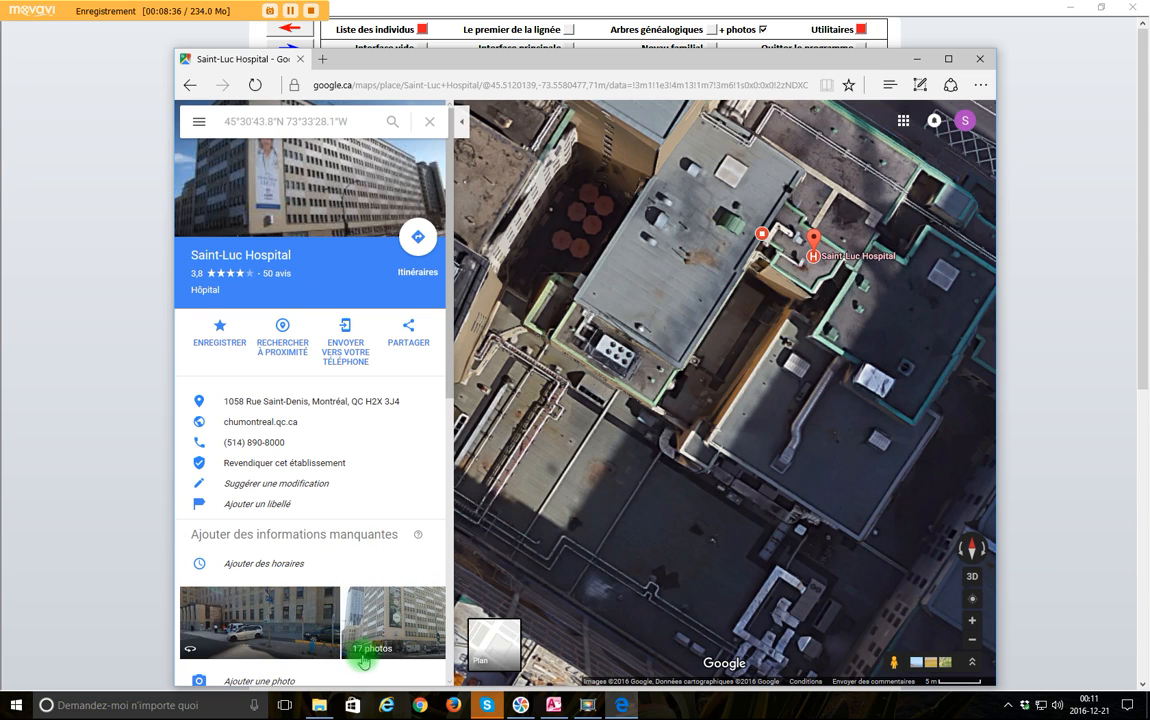
pyautogui.click(397, 614)
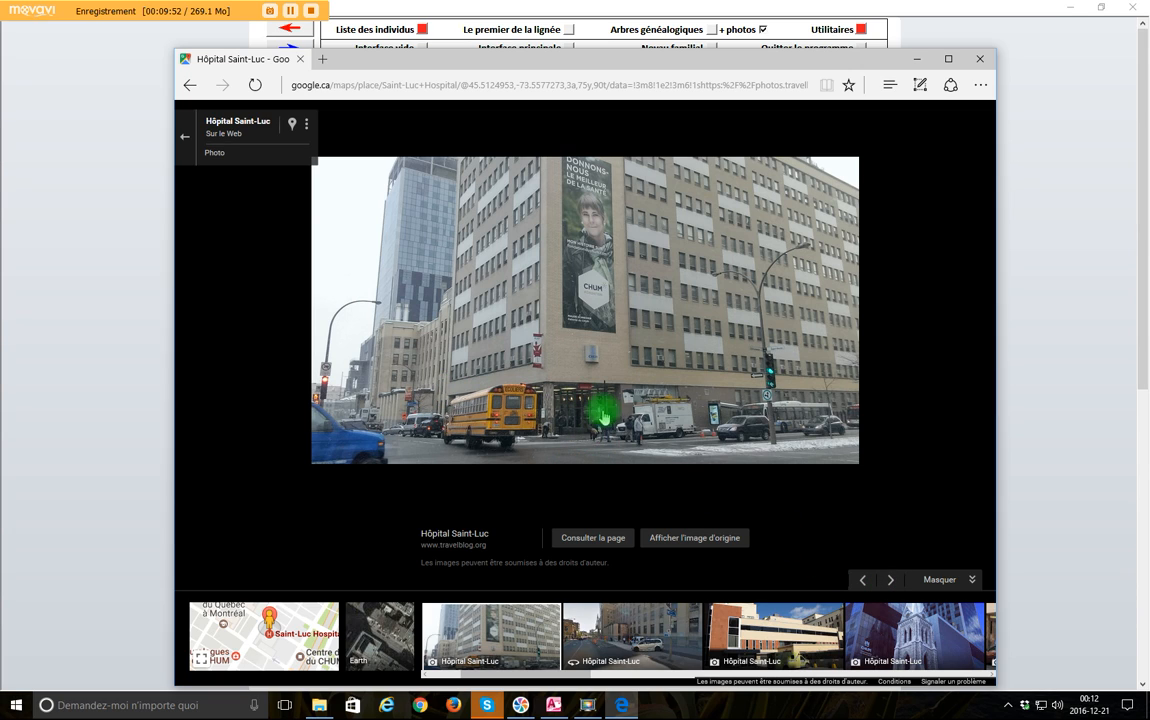
pyautogui.click(892, 581)
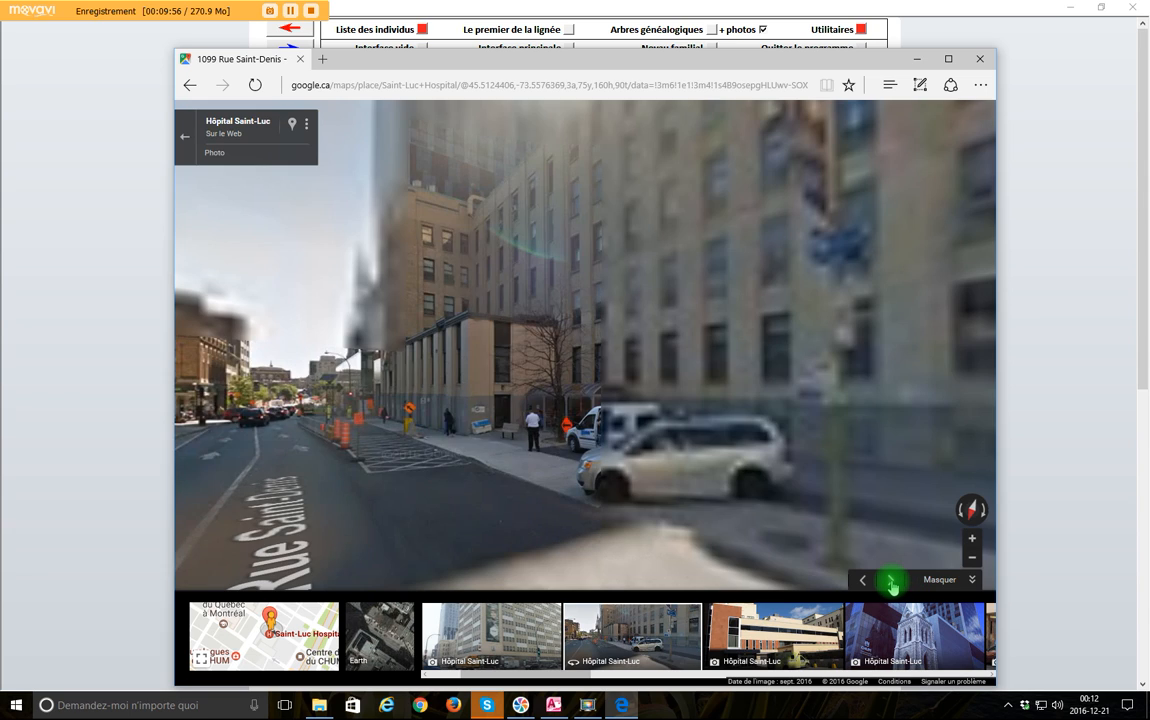
pyautogui.click(891, 581)
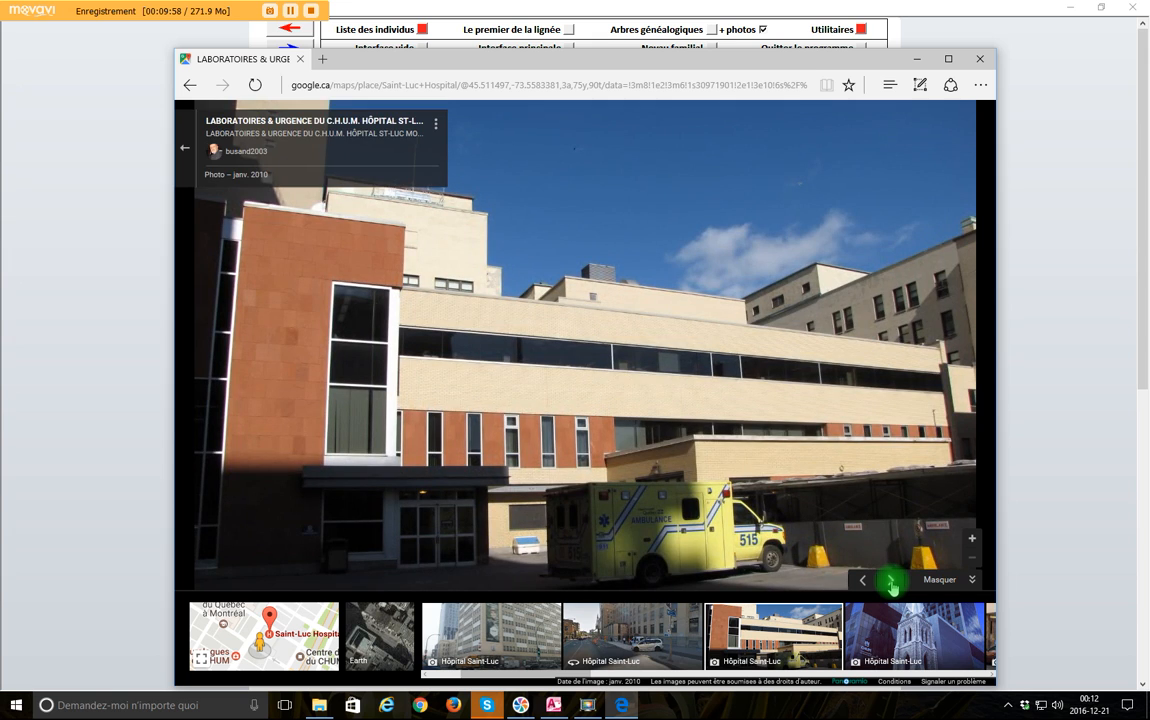
pyautogui.click(891, 581)
pyautogui.click(891, 581)
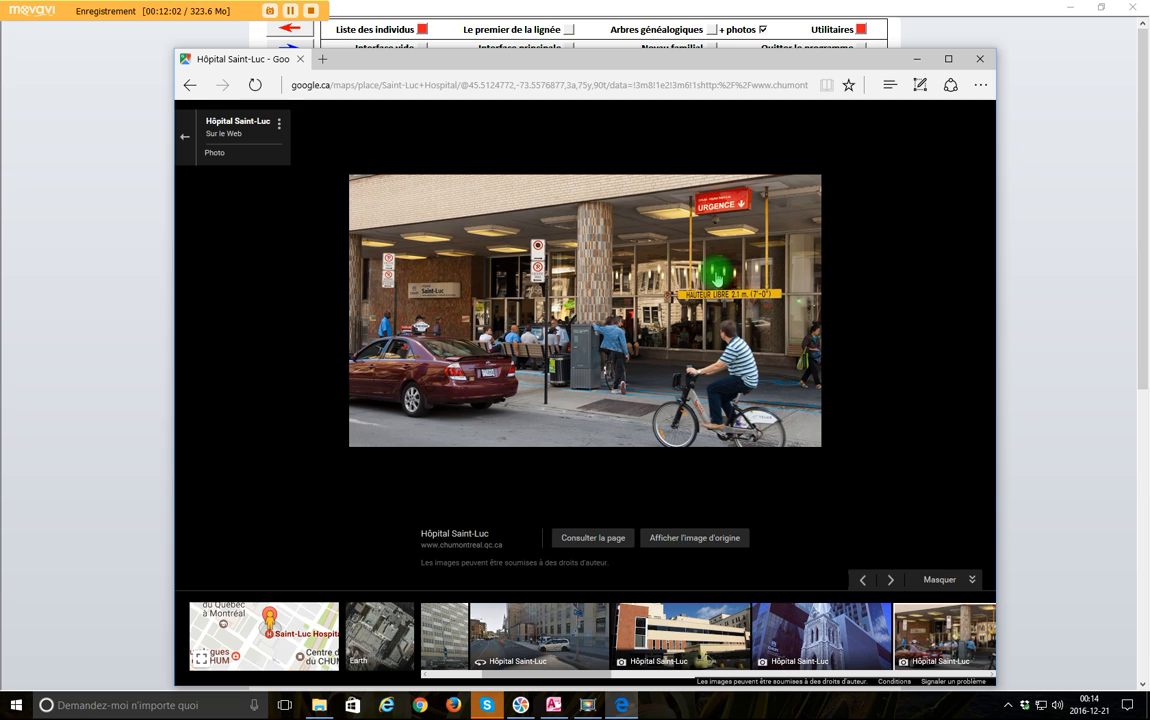
pyautogui.click(887, 586)
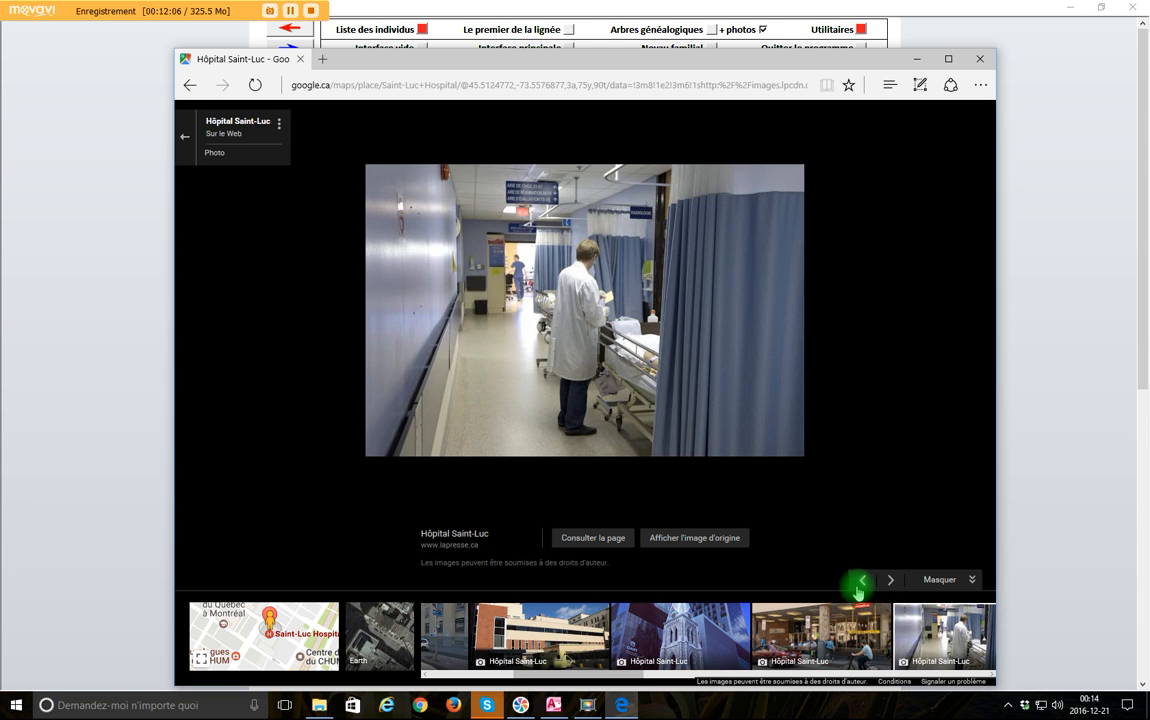
pyautogui.click(860, 586)
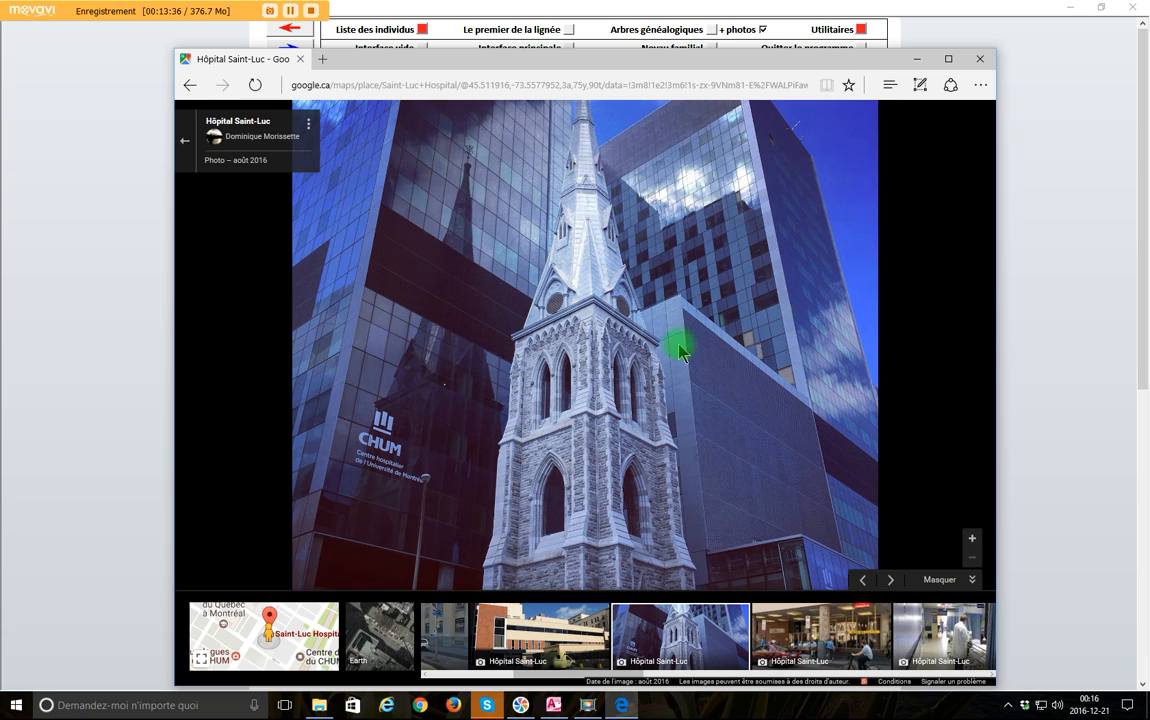
pyautogui.click(311, 12)
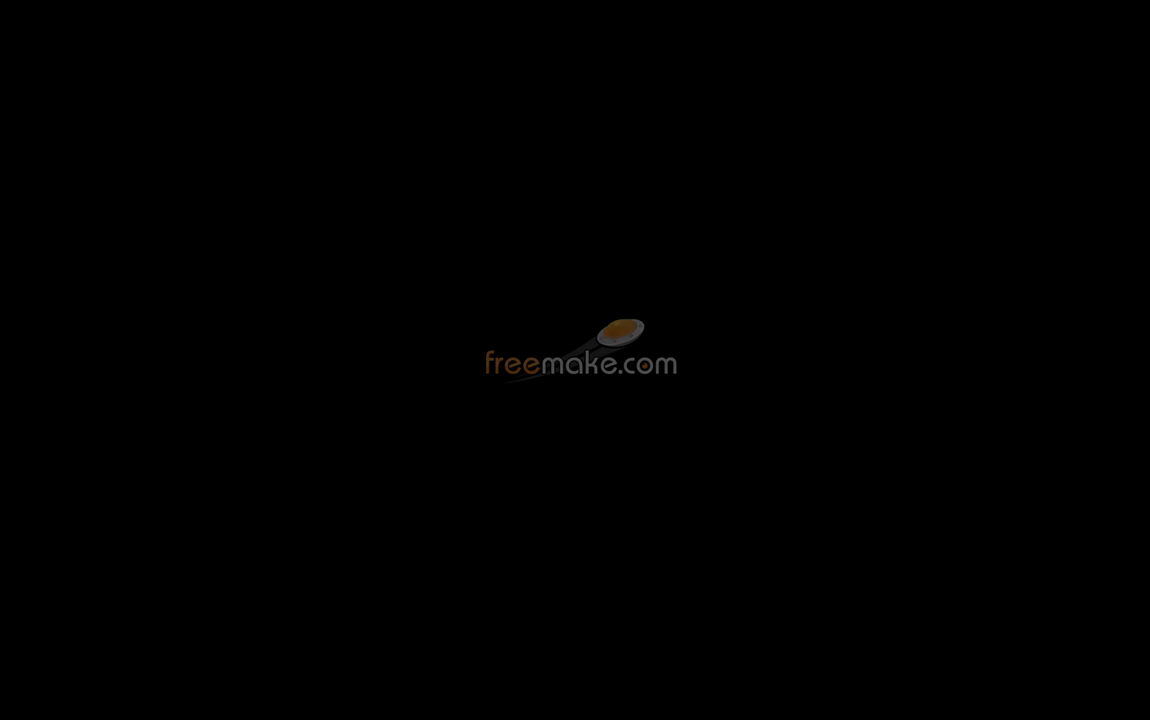